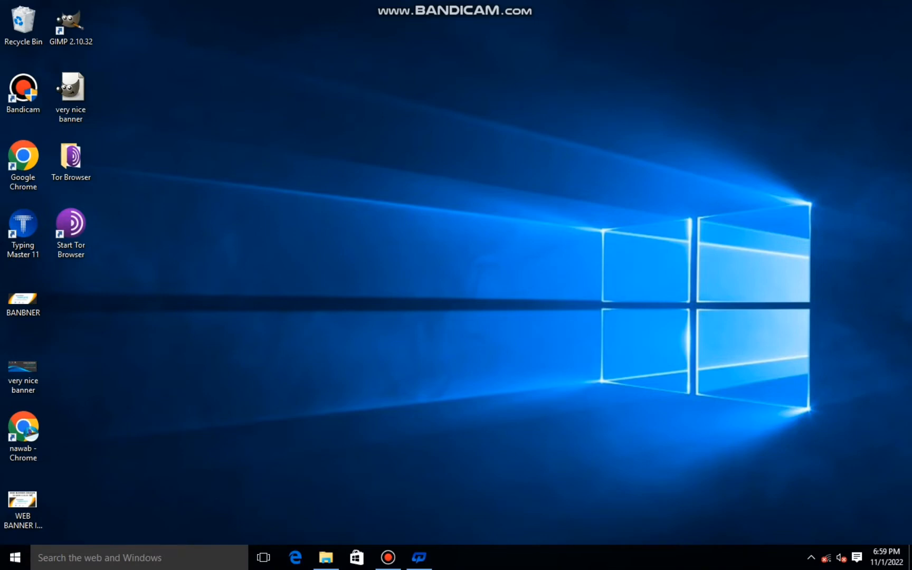
Launch GIMP and create a new 1920 × 700 px image.
double_click(71, 25)
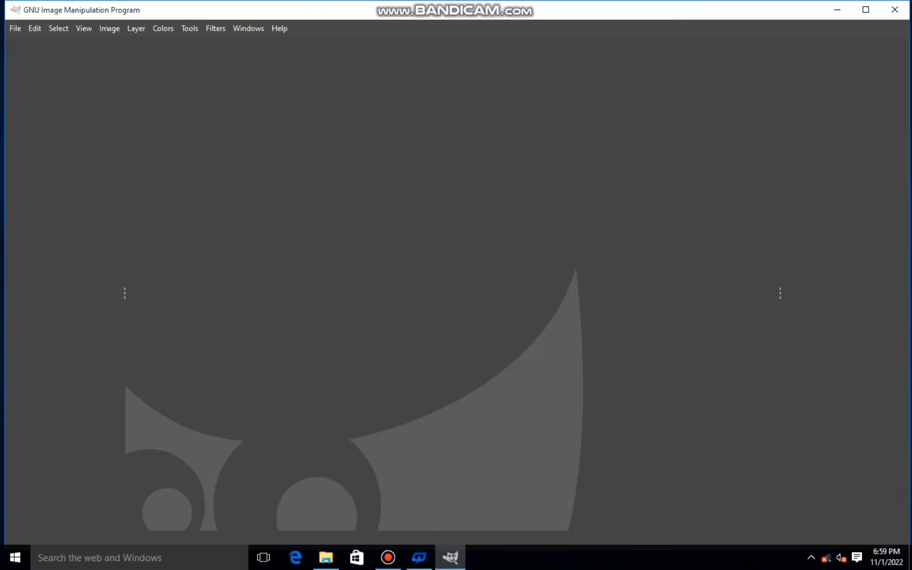
left_click(15, 28)
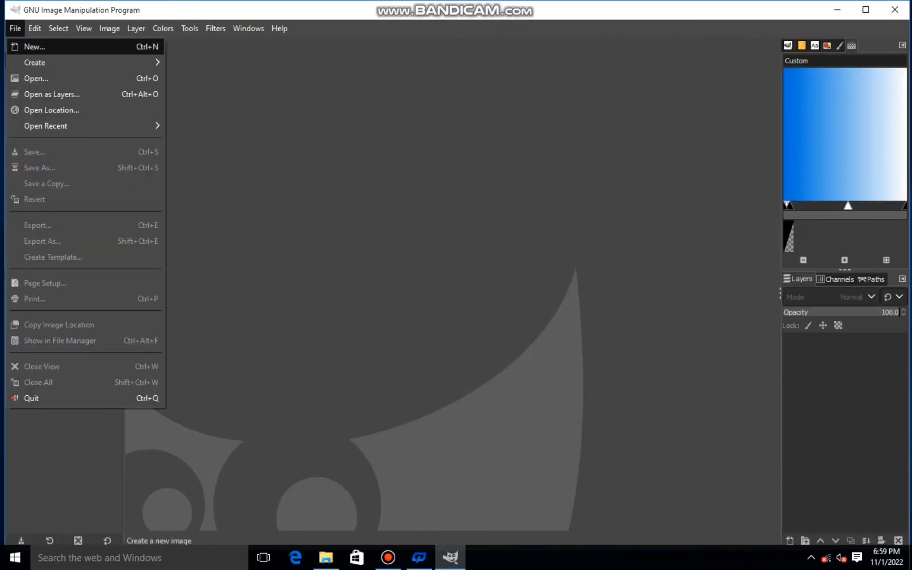
left_click(35, 47)
left_click(377, 389)
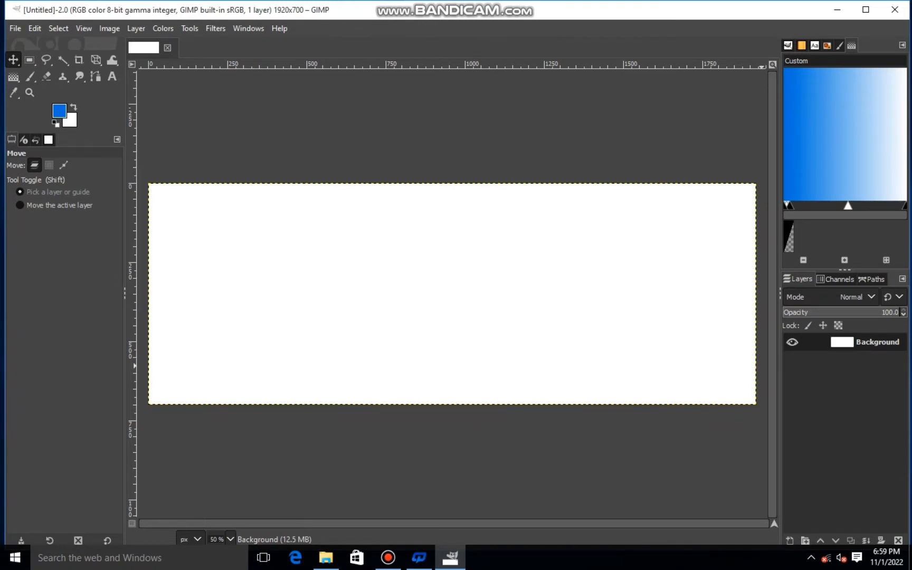
Add a new transparent layer of 1920 × 700 px above the background.
key("shift+ctrl+n")
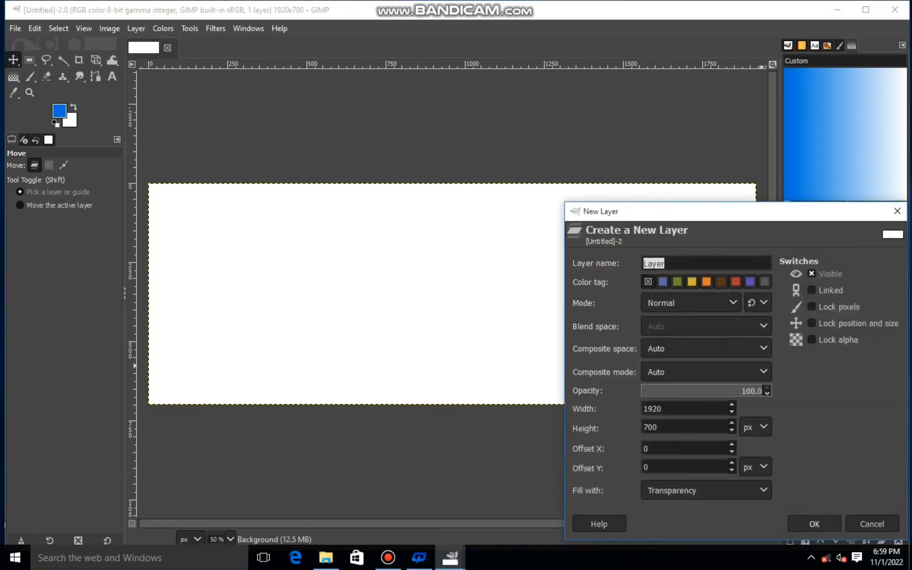
key("Return")
key("minus")
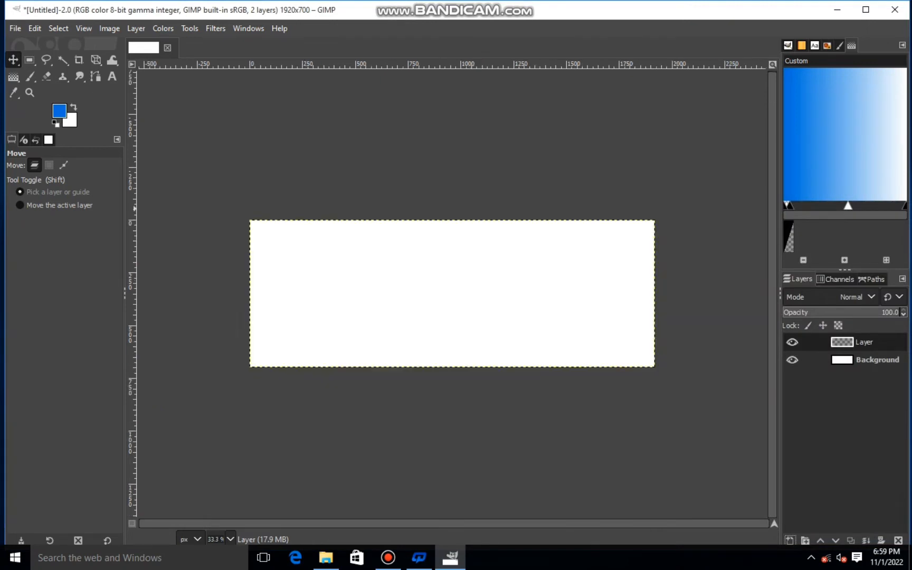
Draw an S-curved path with the Paths tool from outside the canvas's left edge to just beyond its lower-right corner.
left_click(95, 76)
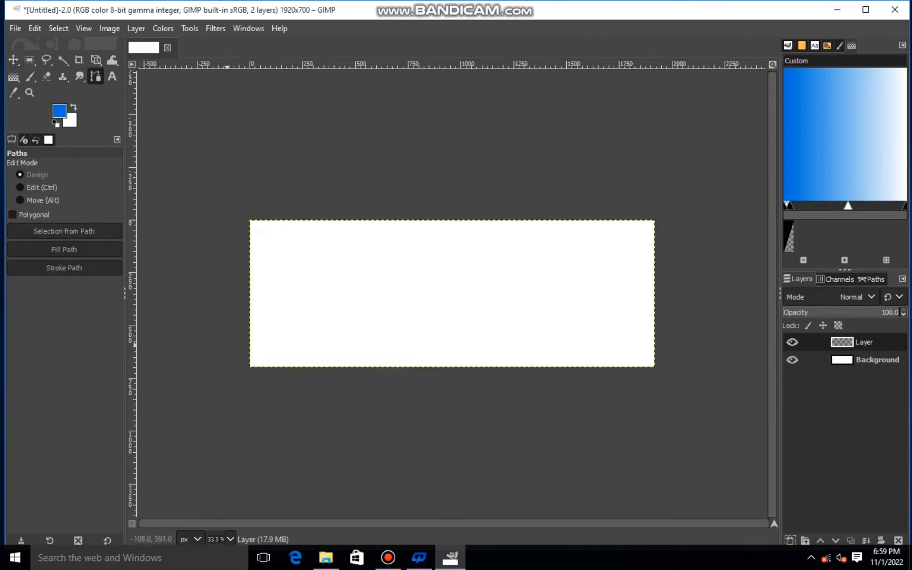
left_click(221, 290)
left_click(679, 366)
left_click(313, 300)
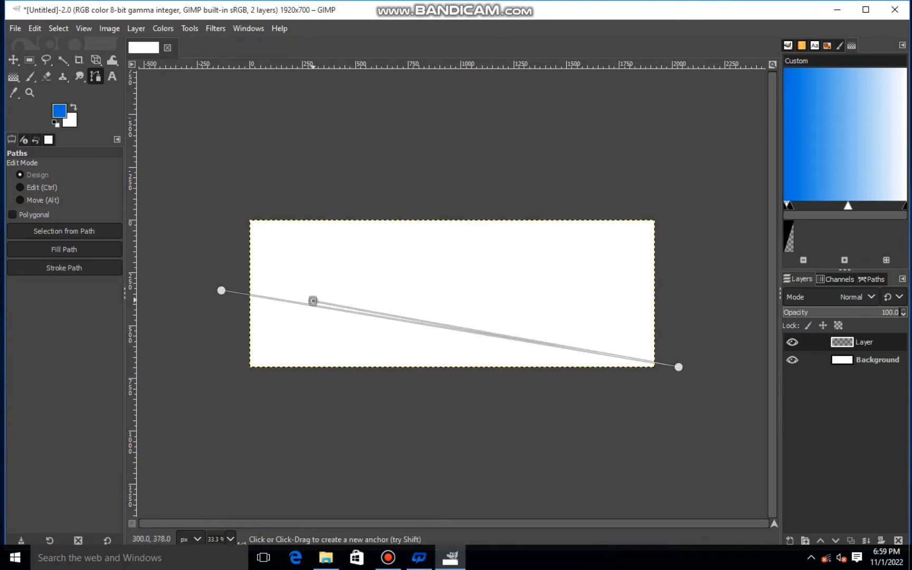
left_click_drag(312, 301, 301, 273)
key("ctrl+z")
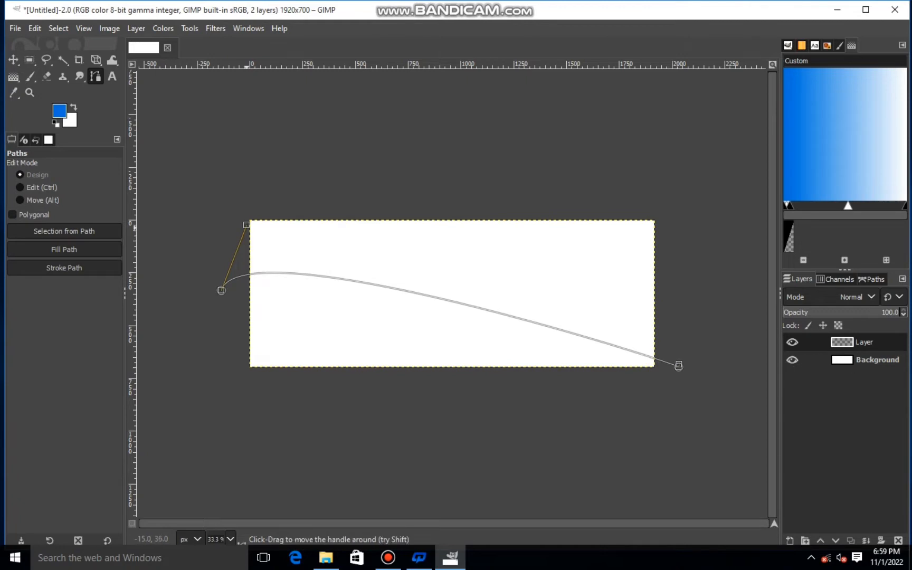
left_click_drag(250, 225, 291, 209)
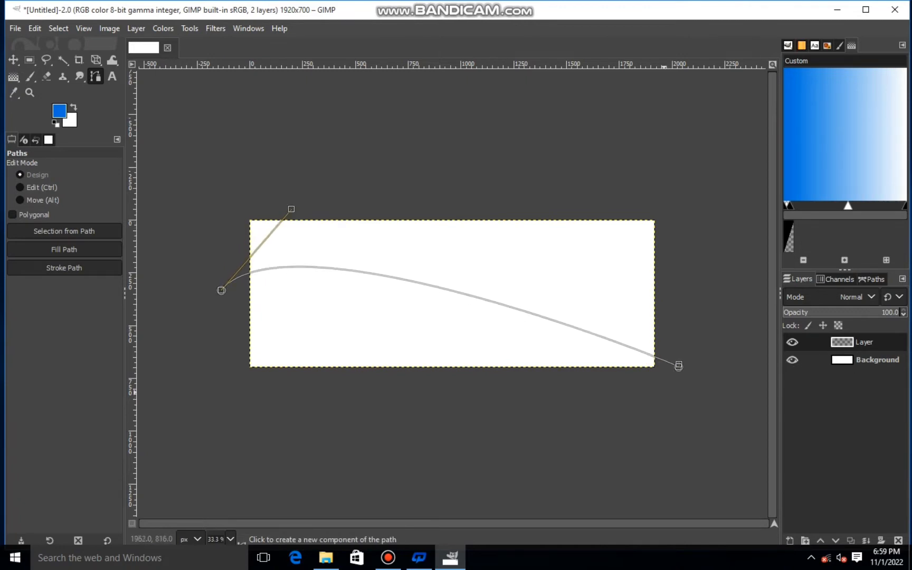
left_click_drag(674, 363, 467, 363)
left_click_drag(221, 290, 338, 208)
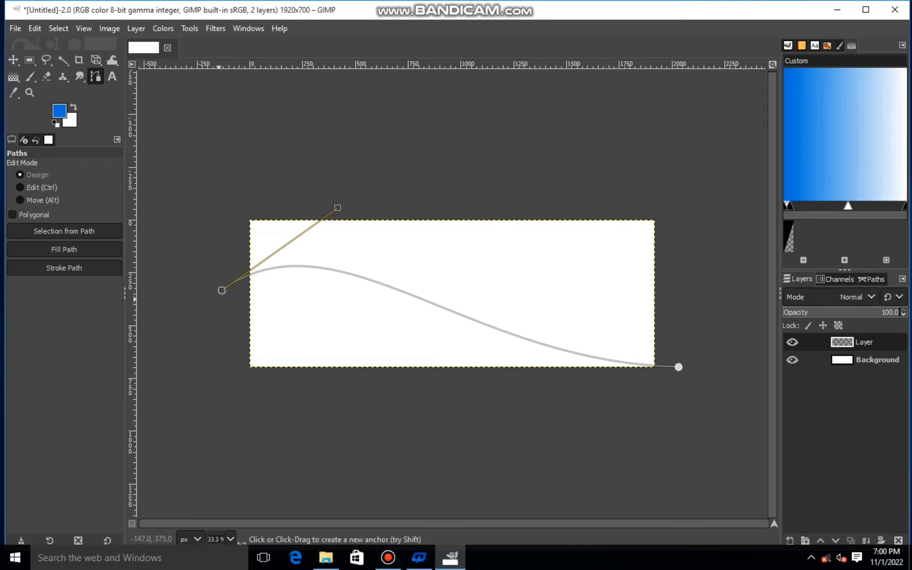
Lower the path's left anchor slightly and raise its handle to refine the crest of the curve.
left_click(222, 291, "shift")
left_click_drag(223, 290, 226, 306)
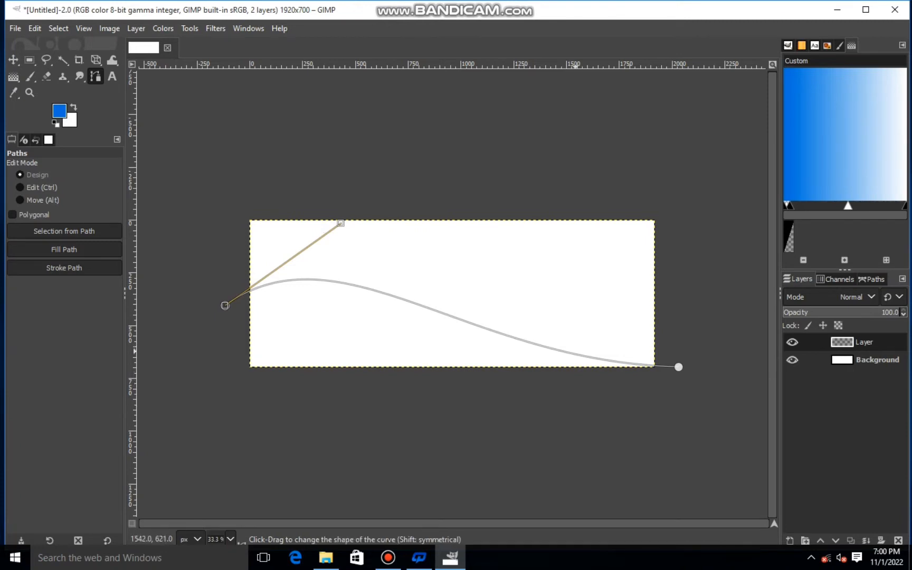
left_click_drag(341, 223, 347, 215)
left_click(564, 419)
key("ctrl+z")
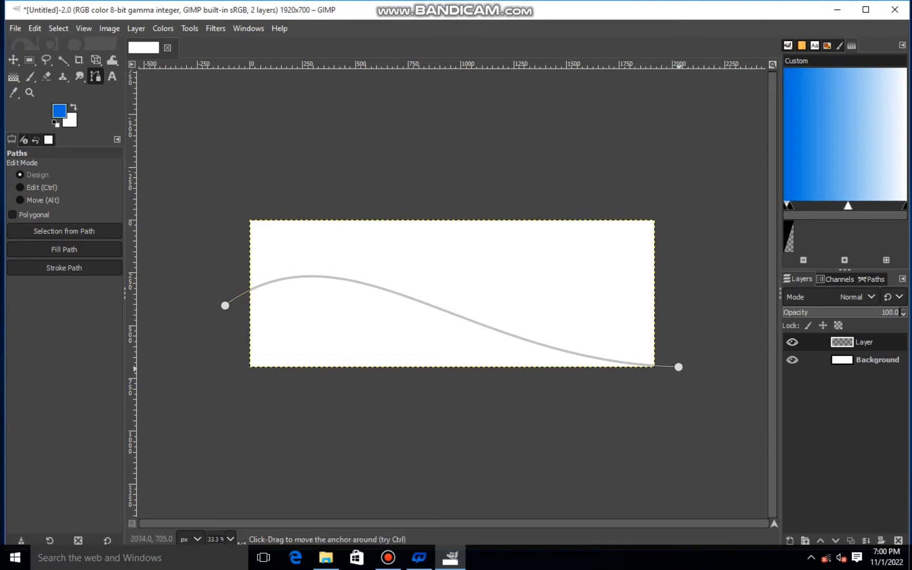
Continue the path from its right anchor to a new anchor just below the left one, bending this segment to follow the first curve.
left_click(678, 367)
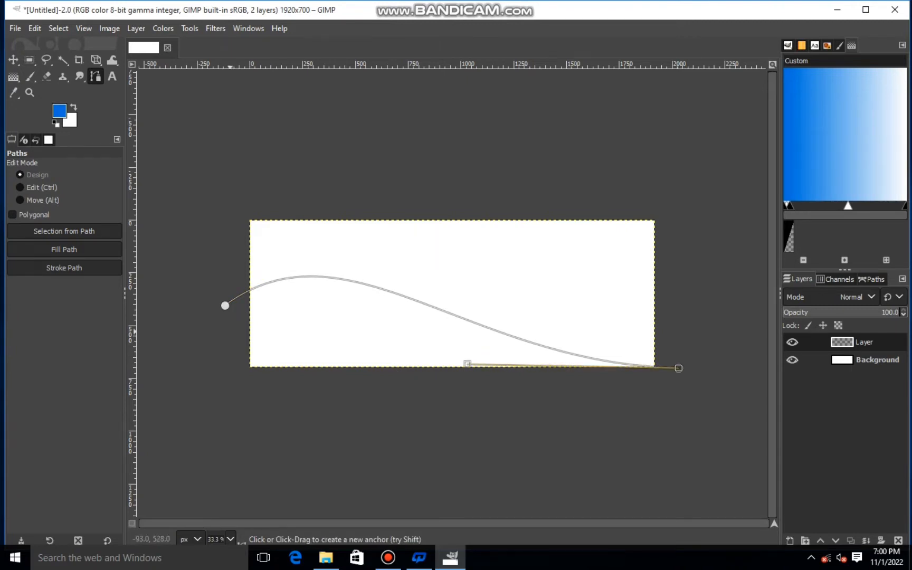
left_click(224, 331)
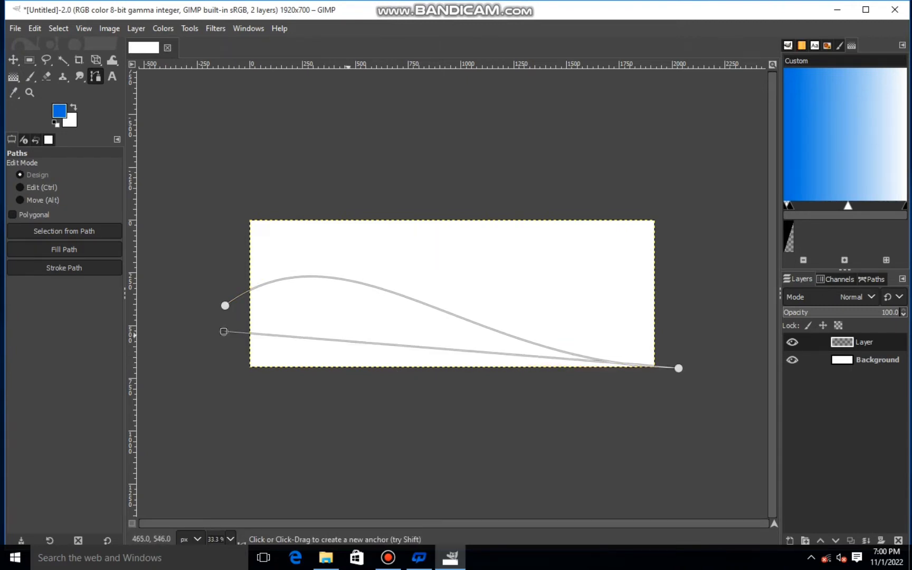
left_click_drag(344, 340, 340, 301)
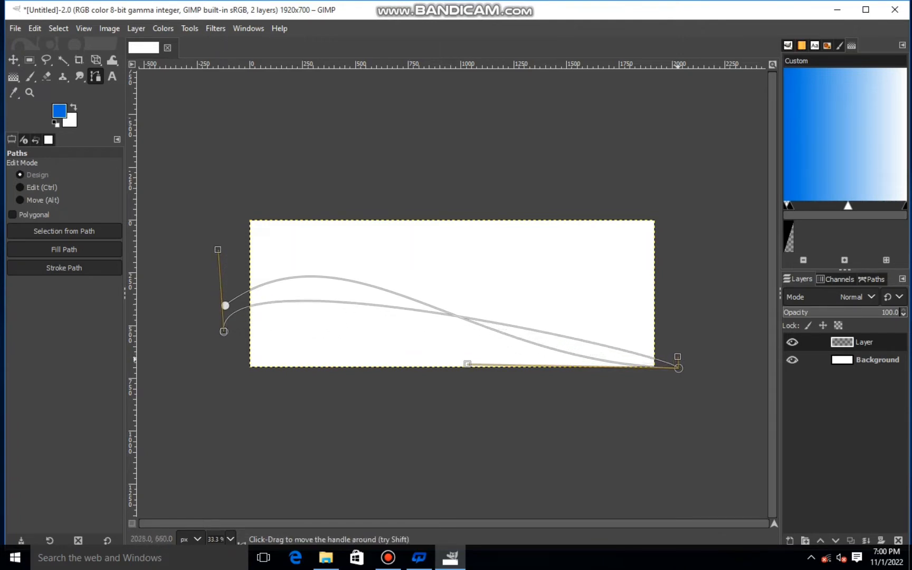
left_click_drag(677, 356, 421, 362)
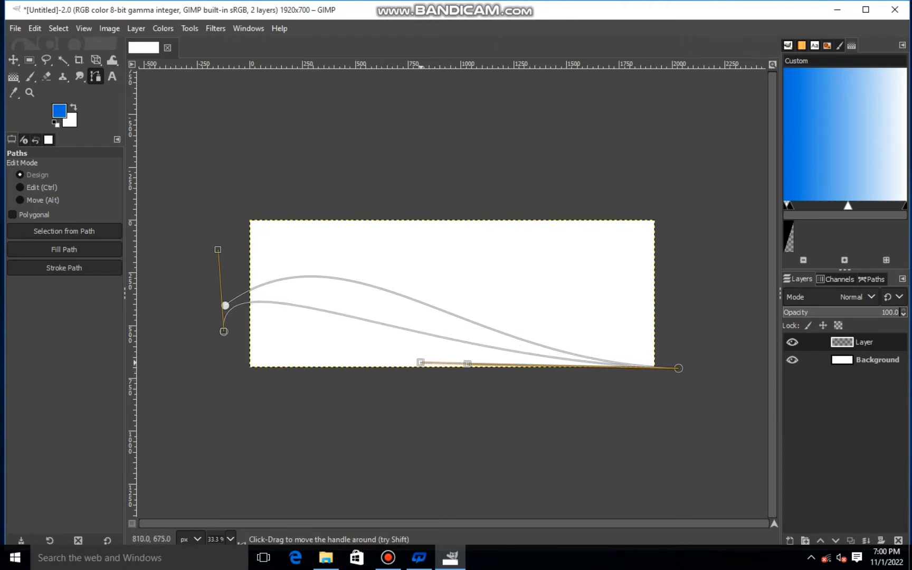
left_click_drag(218, 249, 335, 248)
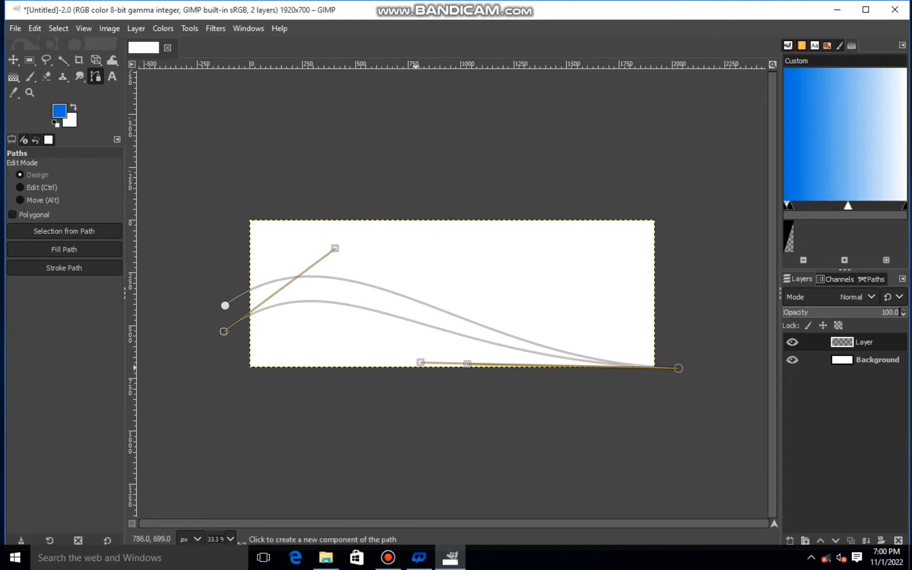
left_click_drag(421, 363, 463, 368)
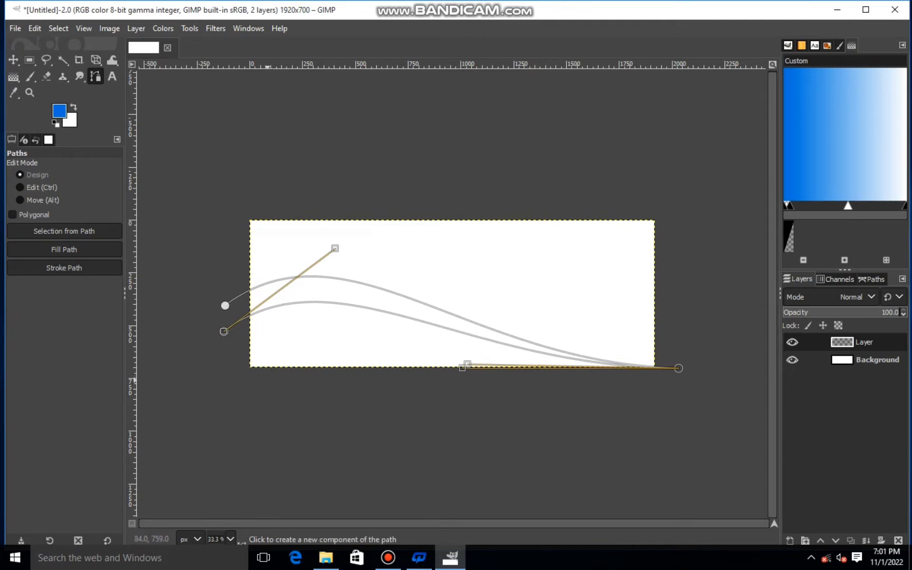
Close the path between the two left anchors and convert it into a selection.
left_click(191, 371)
key("ctrl+z")
left_click(224, 333)
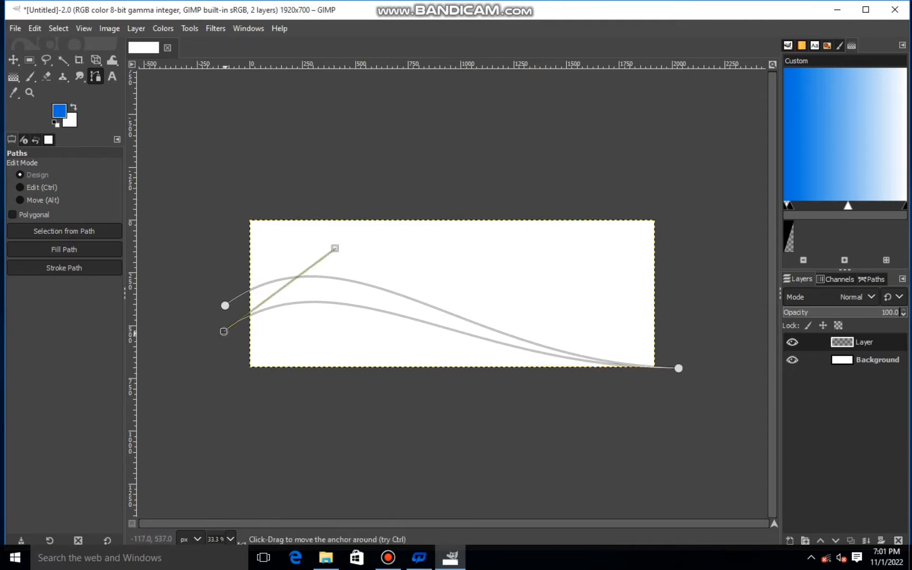
left_click(224, 304)
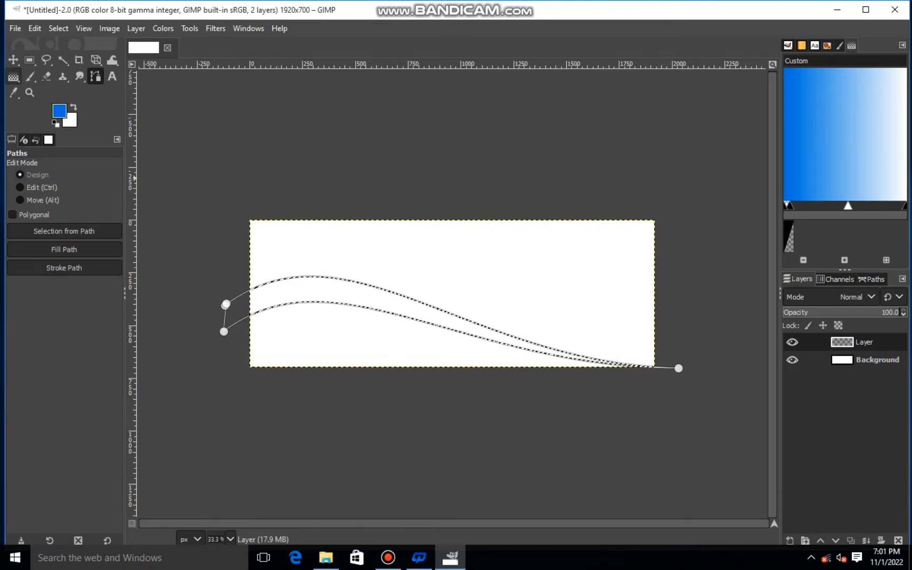
Switch to the Gradient tool and set the foreground color to blue 0076e7.
left_click(13, 76)
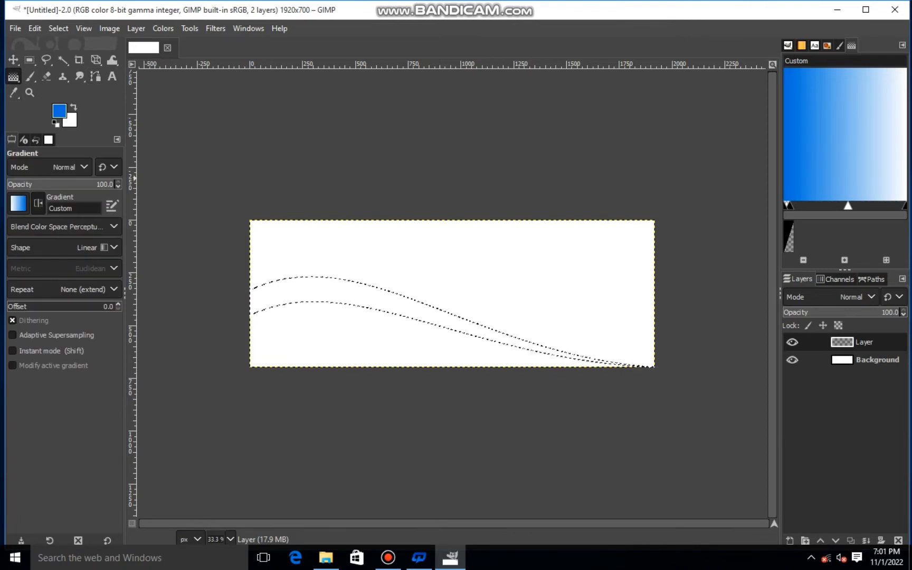
left_click(18, 203)
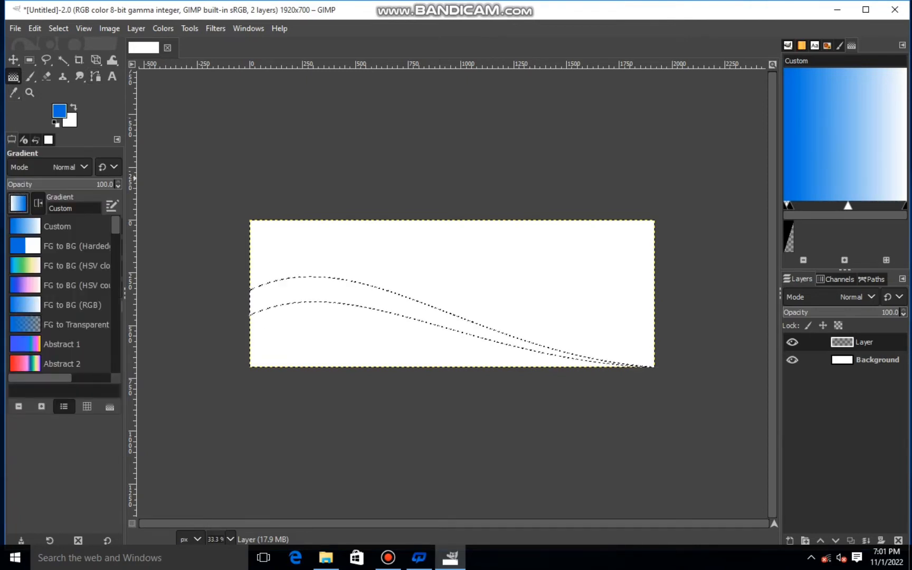
key("Escape")
left_click(59, 110)
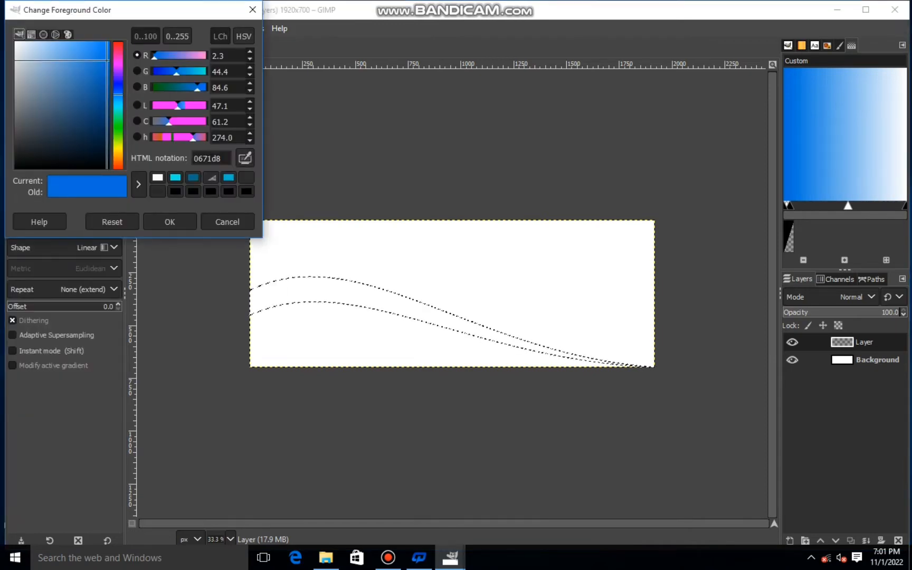
left_click_drag(107, 61, 108, 53)
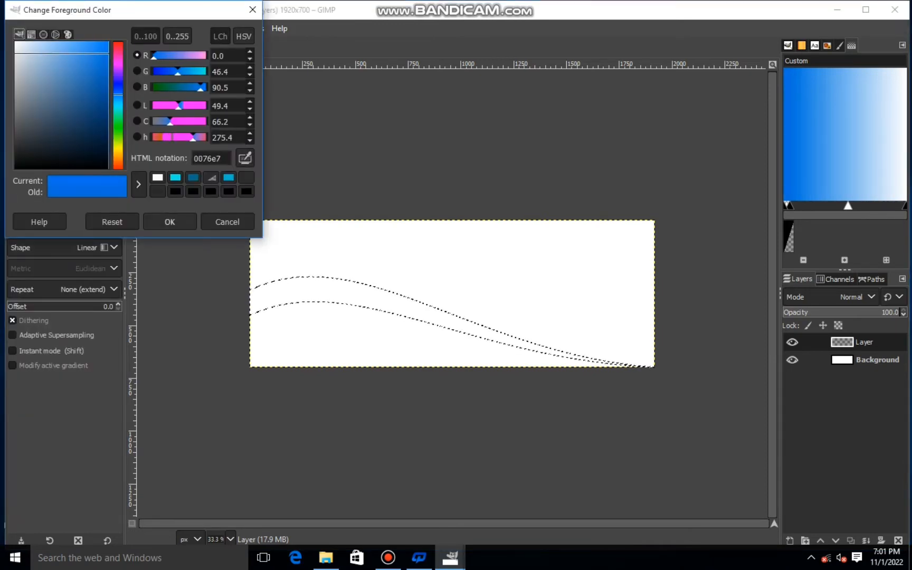
left_click(170, 221)
Set the background color to cyan 00f4f0.
left_click(71, 122)
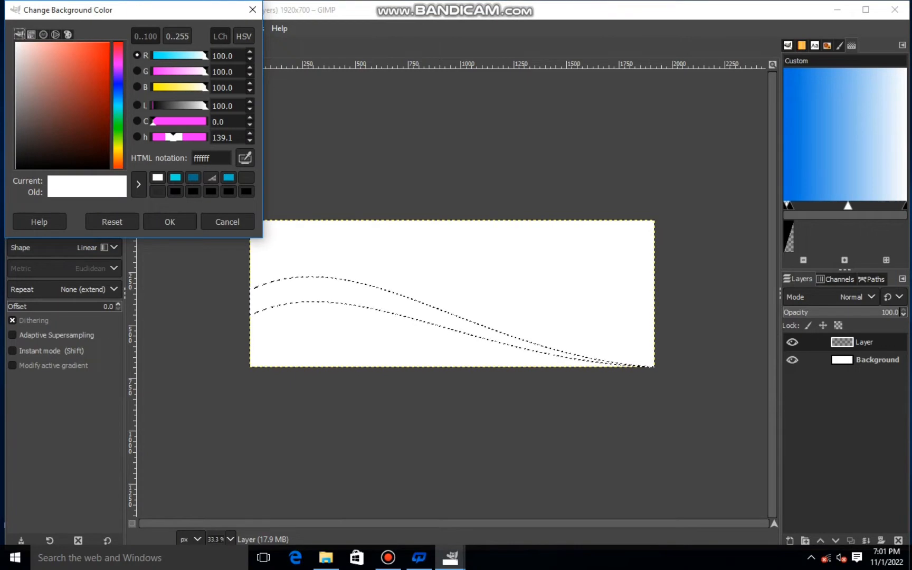
left_click(118, 105)
left_click_drag(95, 79, 109, 48)
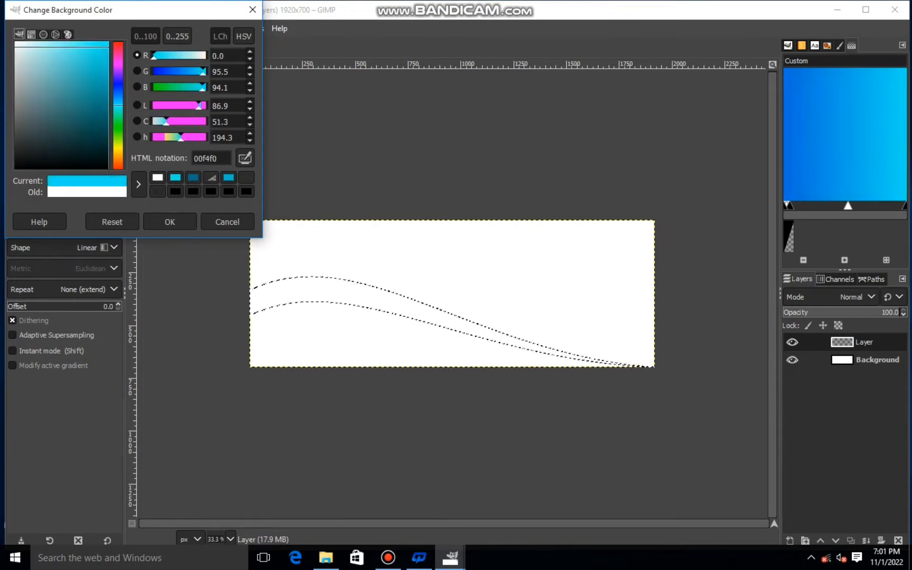
left_click(170, 221)
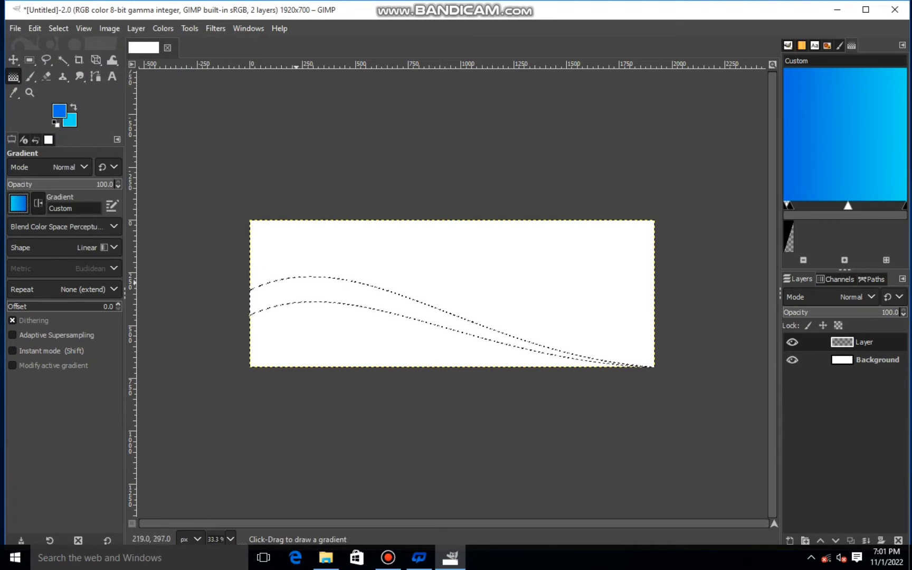
Fill the selected band with a linear gradient from cyan at its wide left end to blue toward the narrow tail, and clear the selection.
left_click_drag(279, 291, 496, 333)
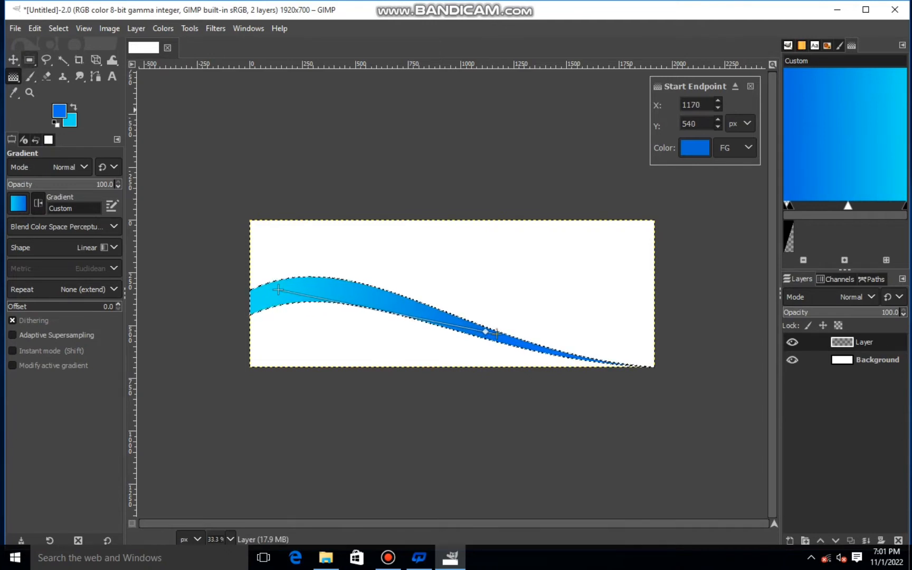
left_click(14, 59)
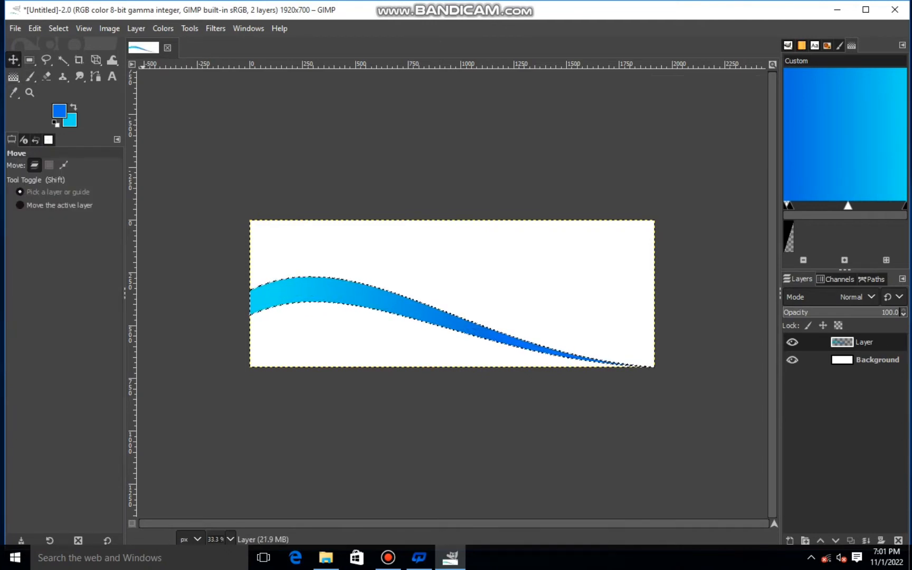
left_click(58, 28)
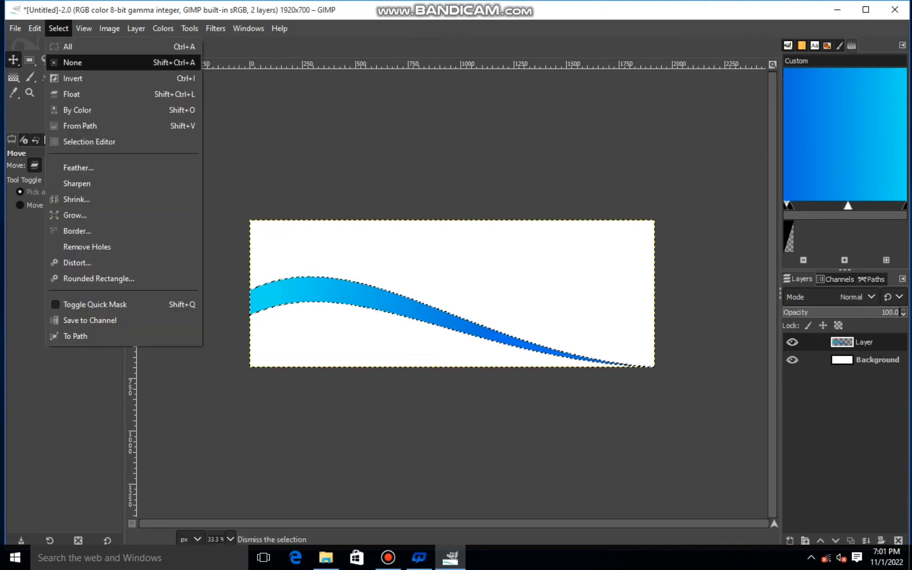
left_click(73, 62)
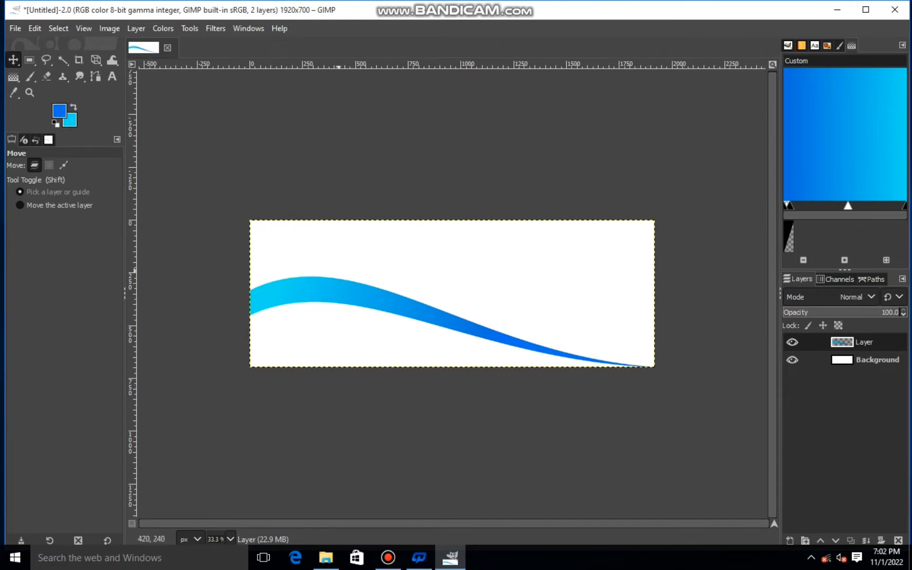
Select the whole gradient wave with Fuzzy Select and copy it to the clipboard.
left_click(63, 59)
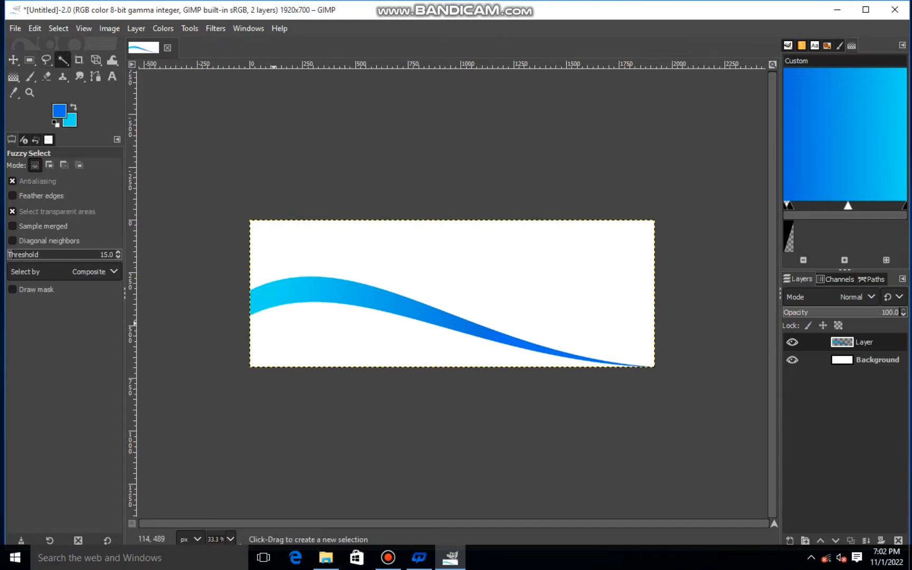
left_click_drag(282, 283, 428, 324)
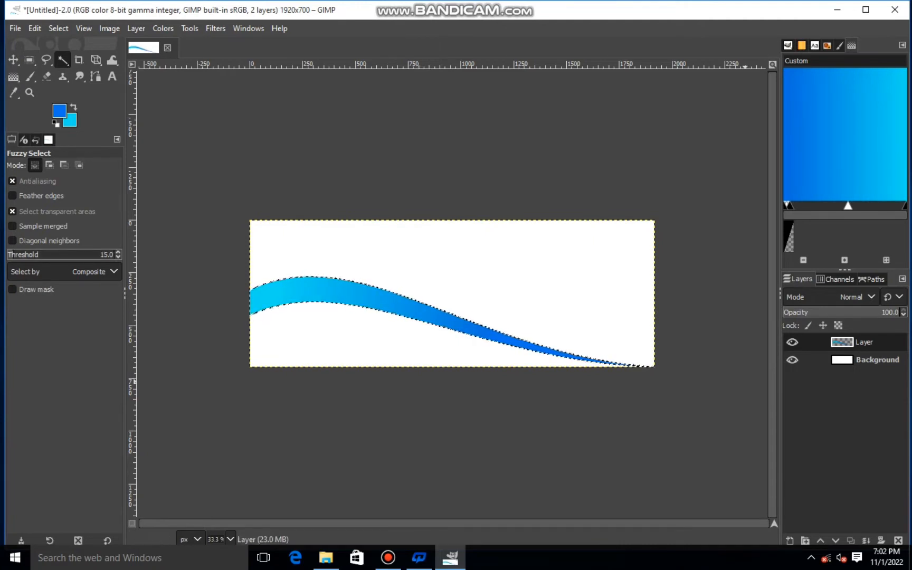
right_click(430, 306)
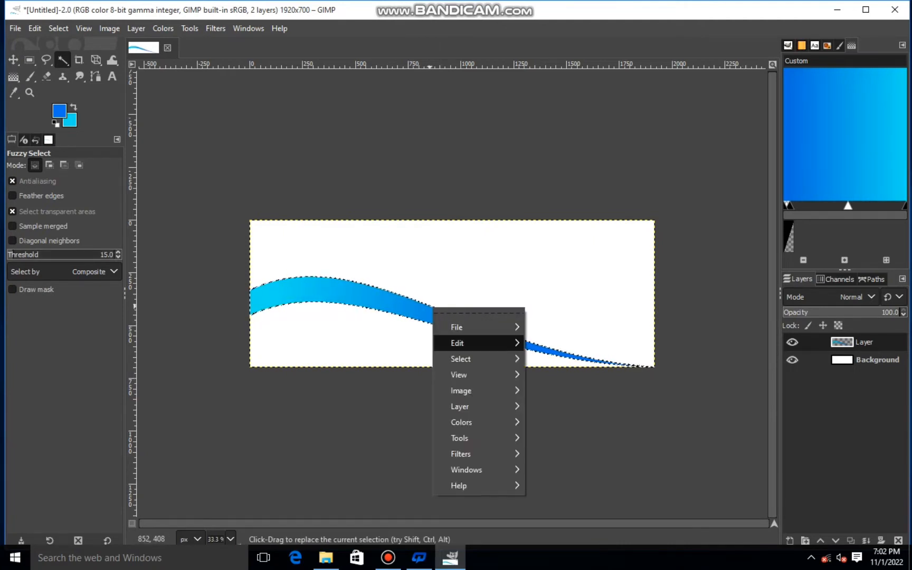
mouse_move(457, 343)
left_click(549, 224)
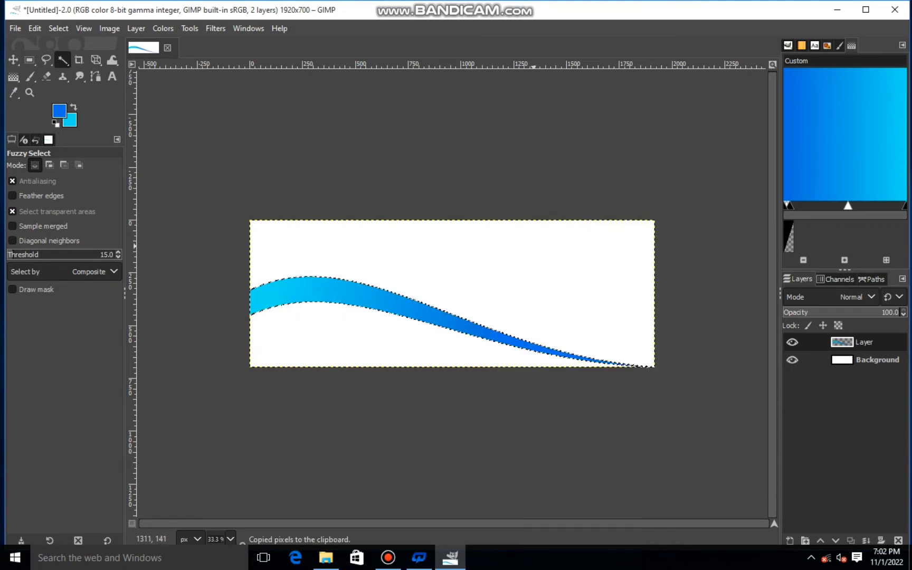
Paste the copied gradient wave and turn it into its own layer above the original wave.
right_click(438, 306)
mouse_move(464, 343)
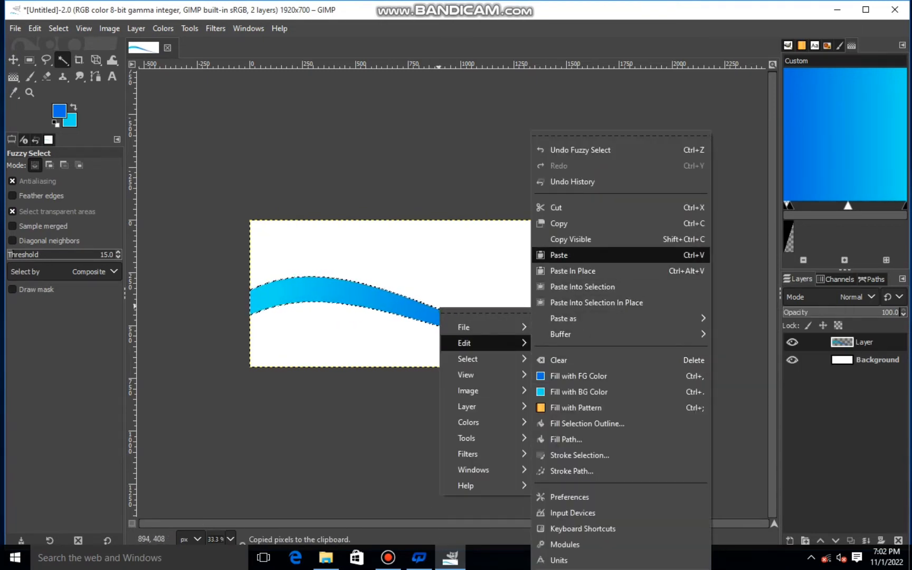
left_click(559, 254)
left_click(790, 541)
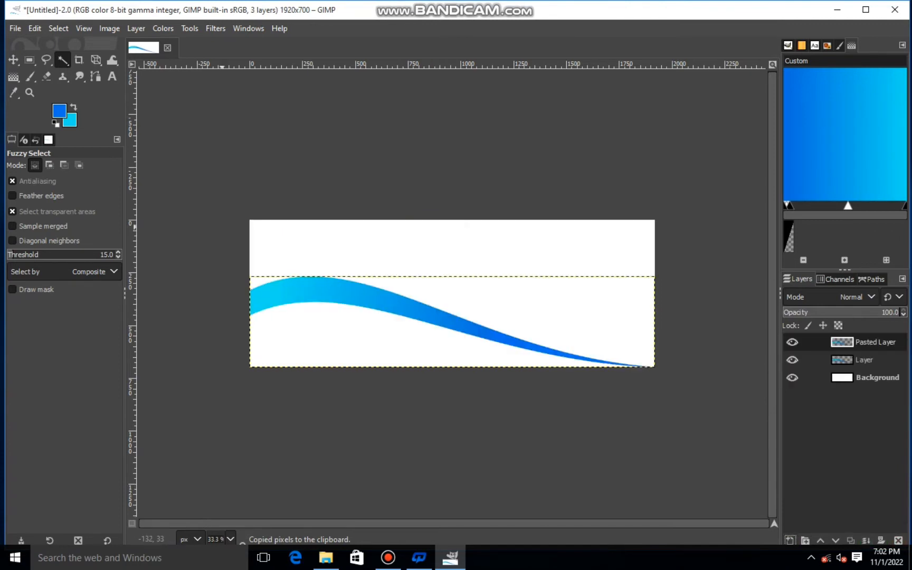
Shift the pasted wave slightly straight down with the Scale tool so it extends below the original wave.
left_click(95, 60)
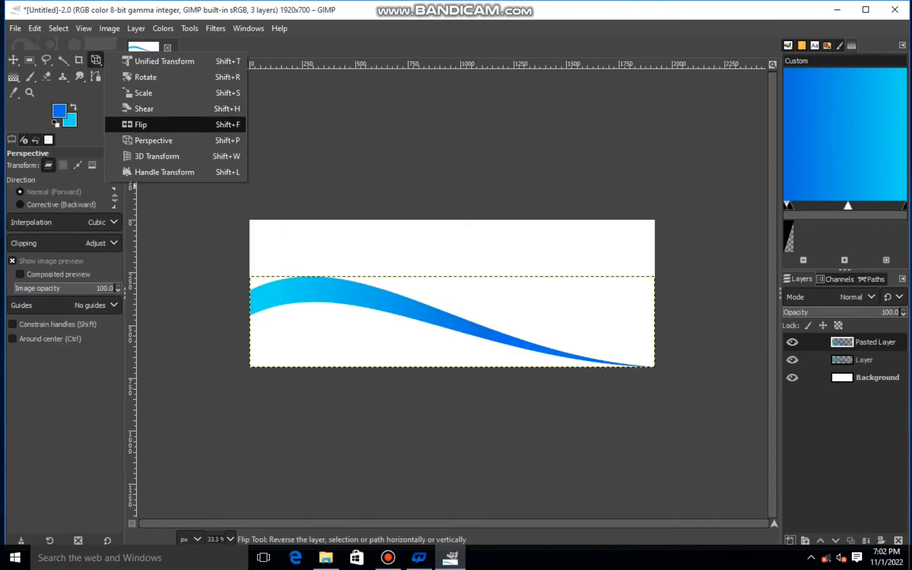
left_click(143, 93)
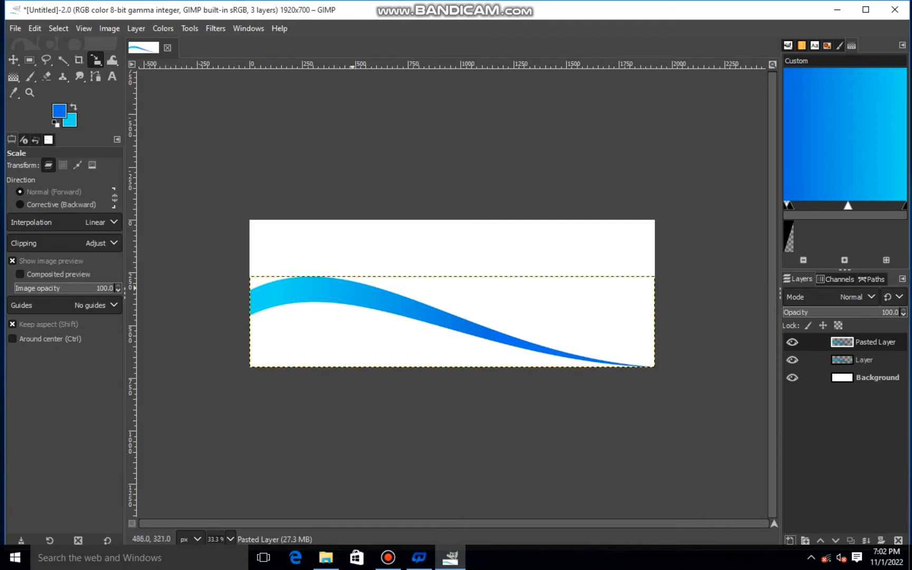
left_click(352, 287)
left_click_drag(453, 325, 452, 336)
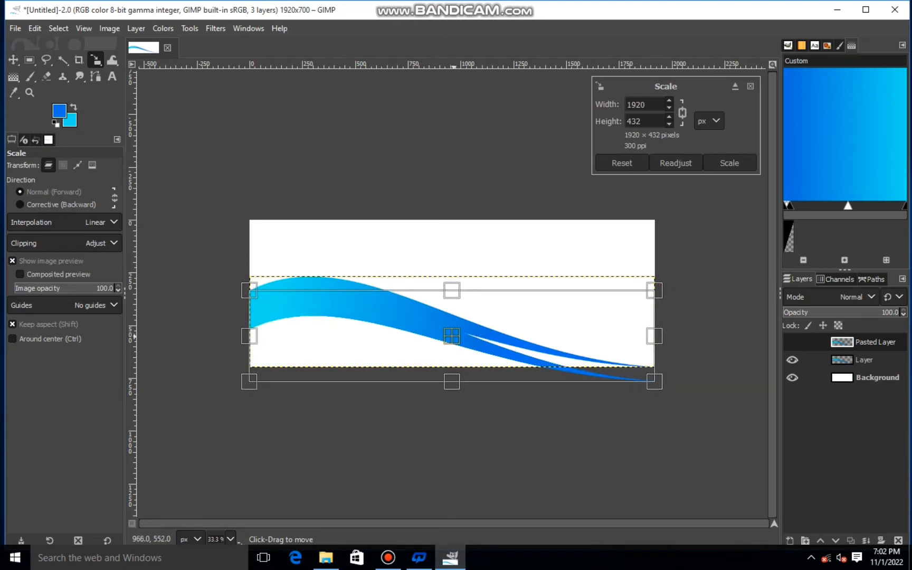
left_click(729, 163)
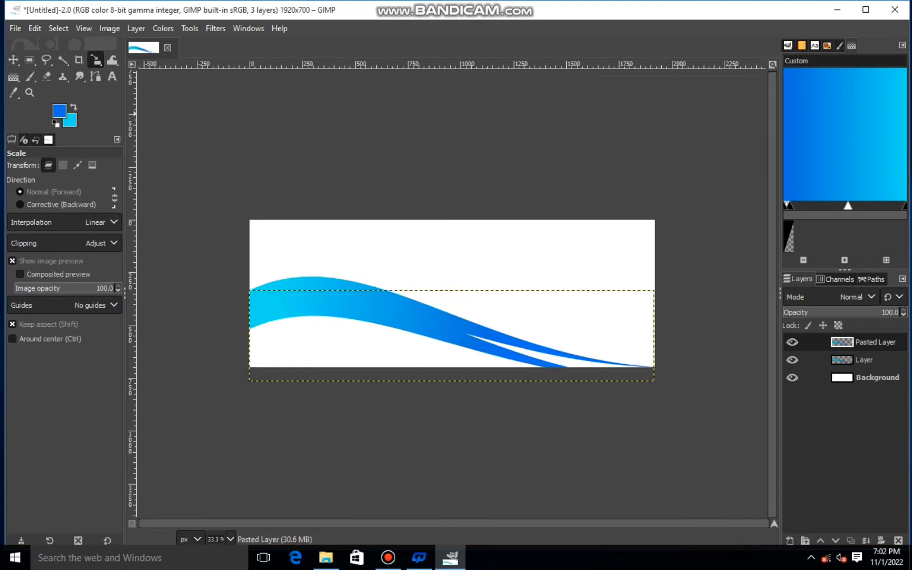
Apply a Perspective transform to the pasted wave, lowering its wide left end and raising its tail to the banner's bottom-right corner.
left_click_drag(95, 60, 143, 140)
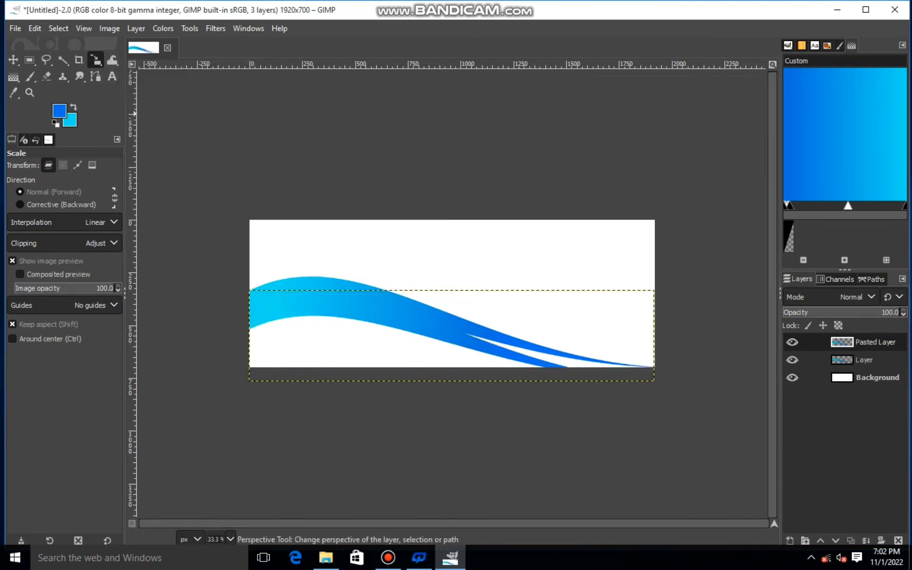
left_click(517, 338)
left_click_drag(639, 372, 635, 358)
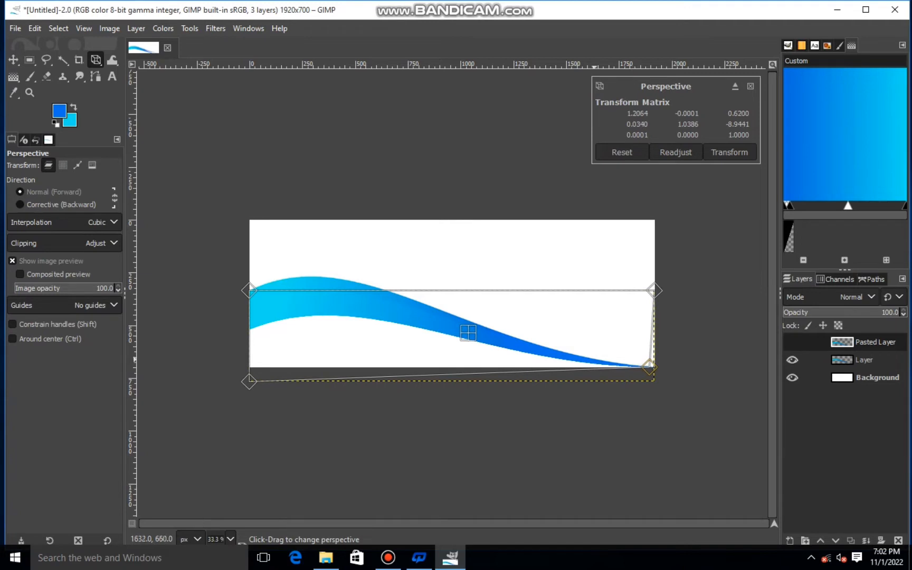
left_click_drag(249, 379, 245, 384)
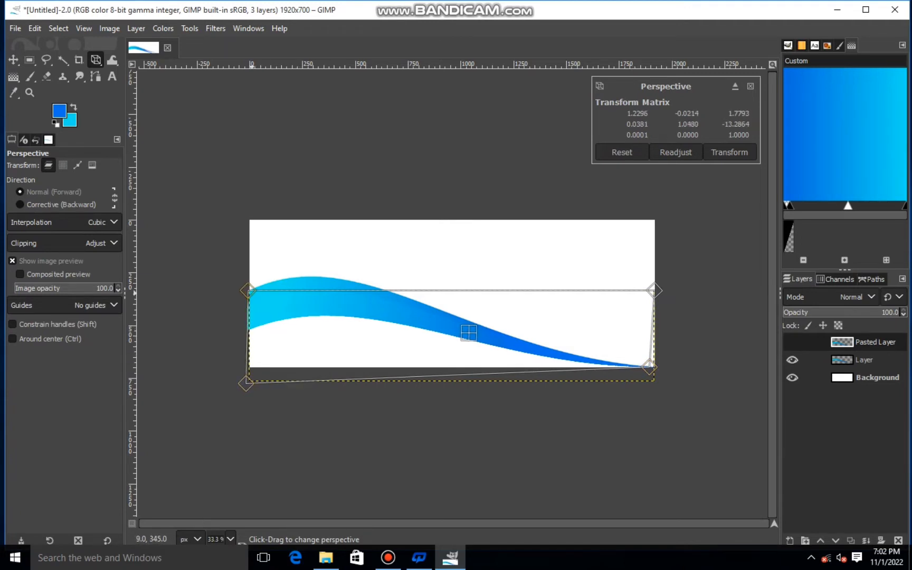
left_click_drag(252, 292, 254, 297)
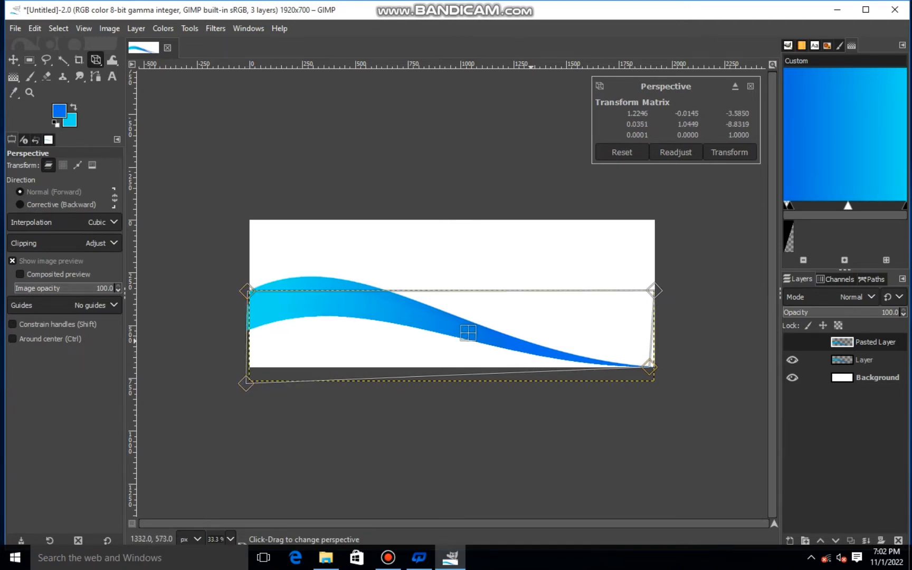
left_click_drag(245, 384, 246, 387)
left_click_drag(249, 293, 250, 295)
left_click_drag(620, 367, 631, 368)
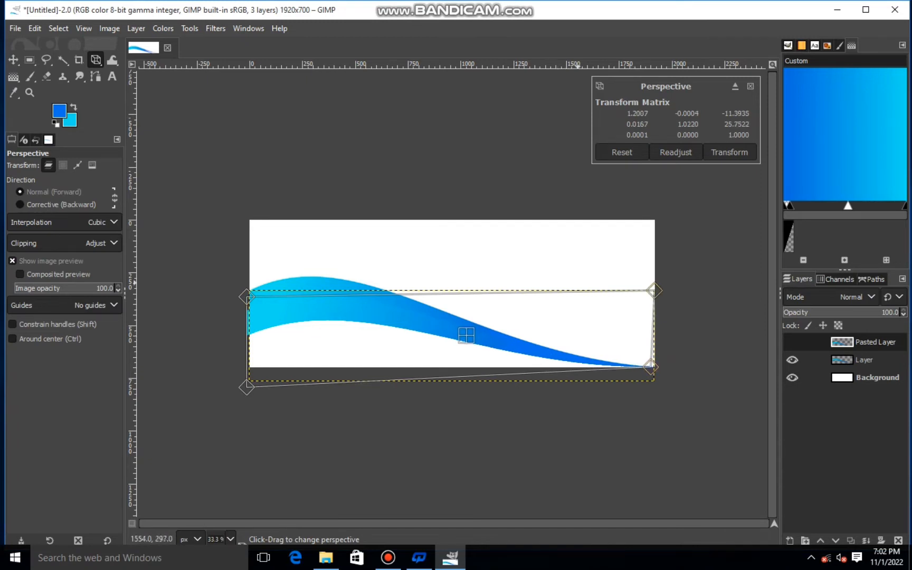
left_click(729, 152)
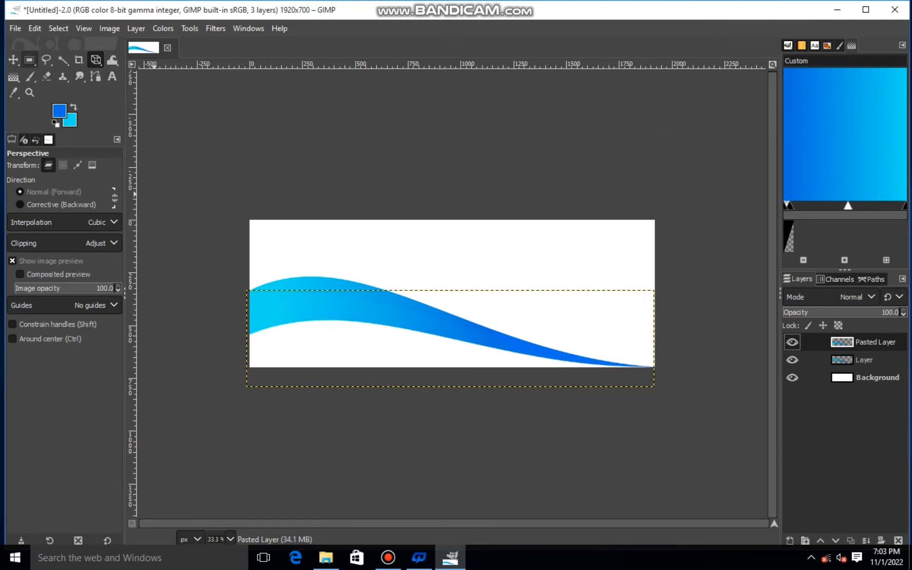
Select the whole pasted wave with Fuzzy Select.
left_click(63, 60)
left_click(281, 311)
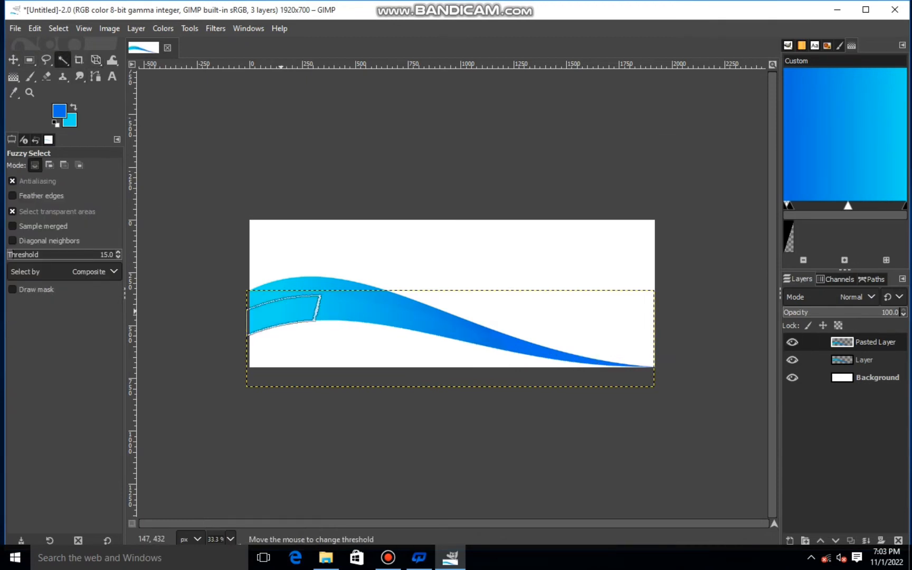
left_click_drag(281, 310, 355, 349)
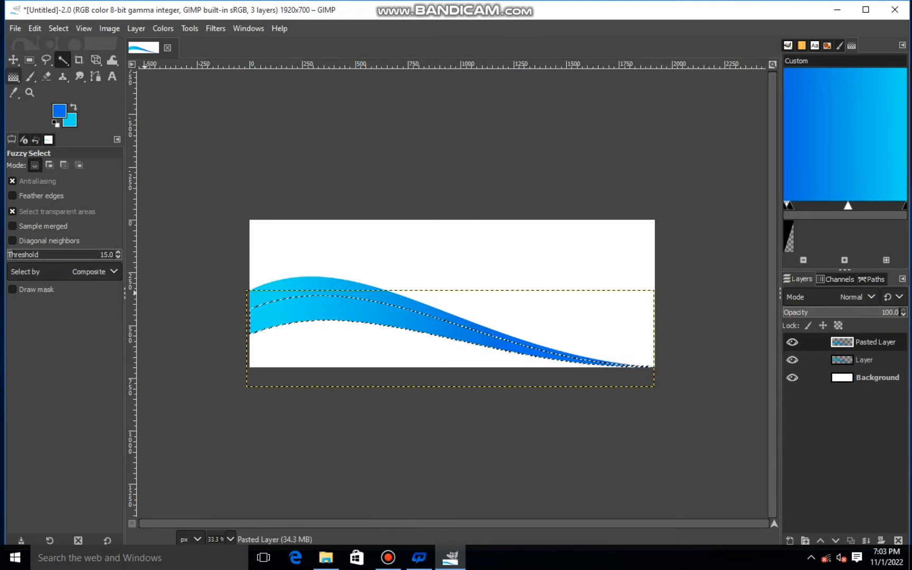
Fill the selected wave with a linear gradient from blue at its wide left end to cyan toward the tail, and clear the selection.
left_click(13, 77)
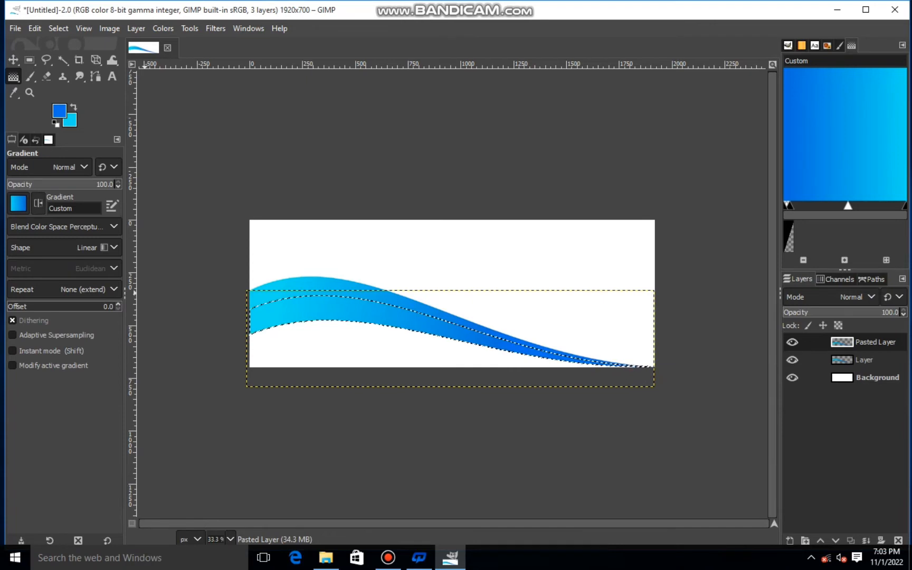
left_click(38, 203)
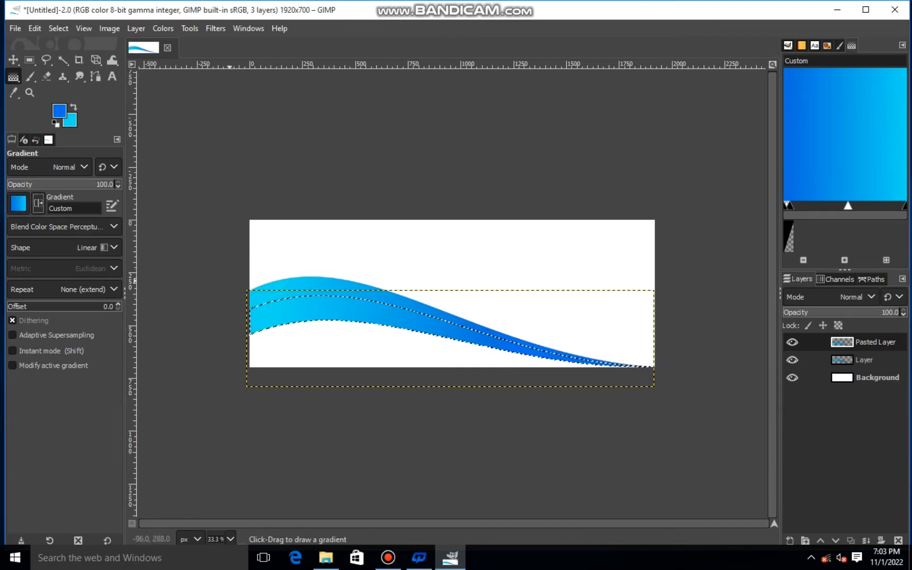
left_click_drag(278, 310, 530, 343)
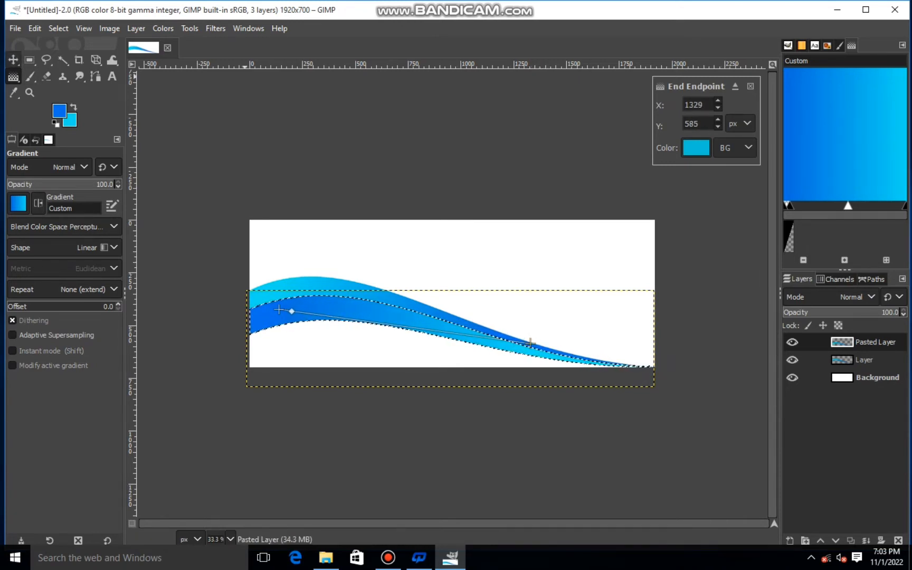
left_click(12, 59)
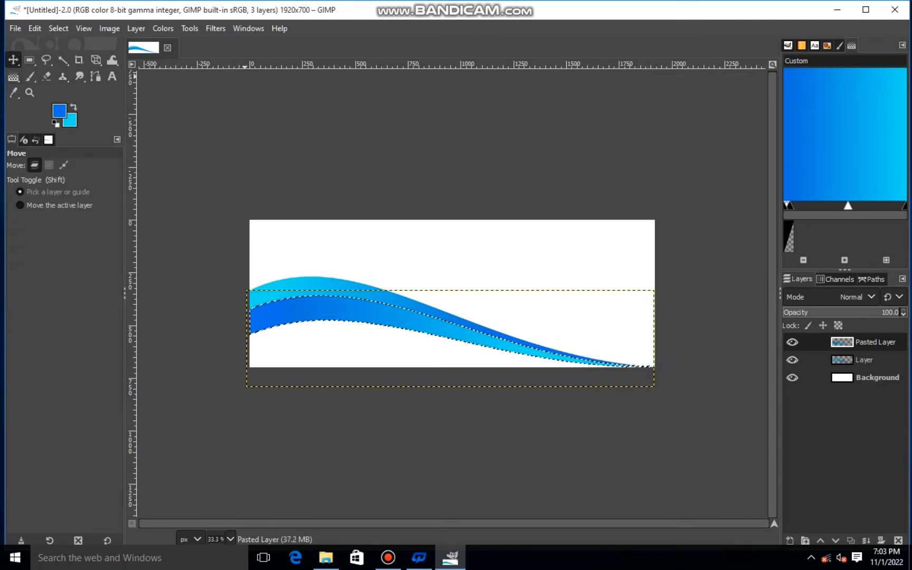
left_click(58, 28)
left_click(74, 64)
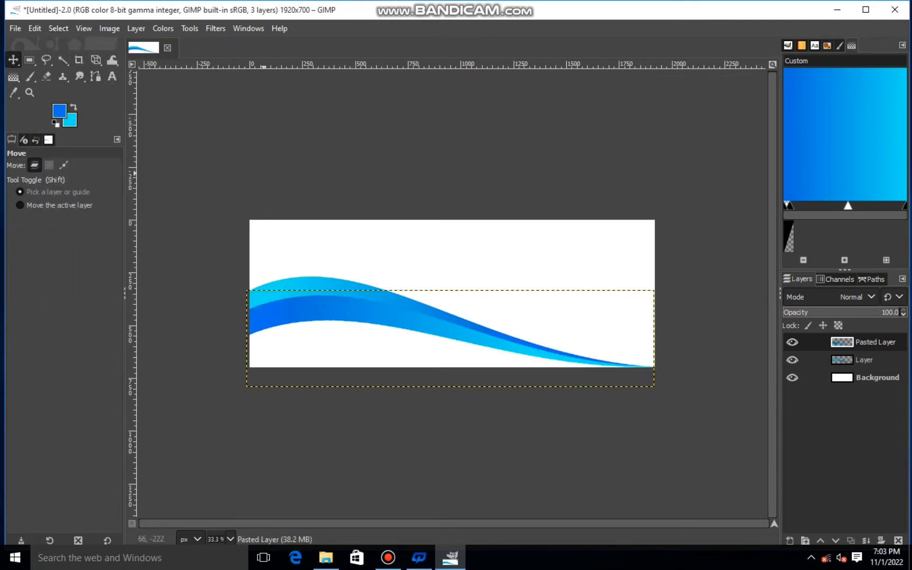
Add a new transparent 1920 × 700 px layer above the pasted wave layer.
left_click(812, 377)
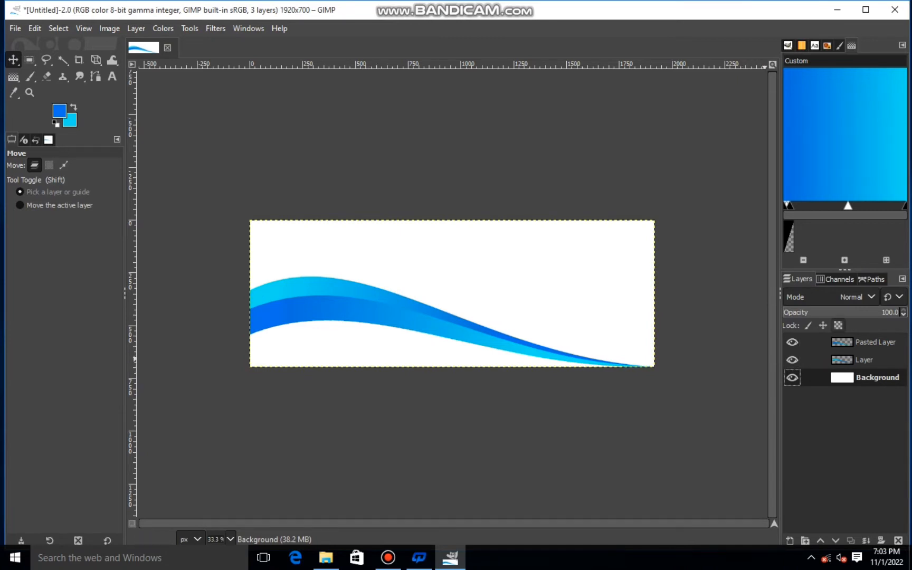
left_click(865, 342)
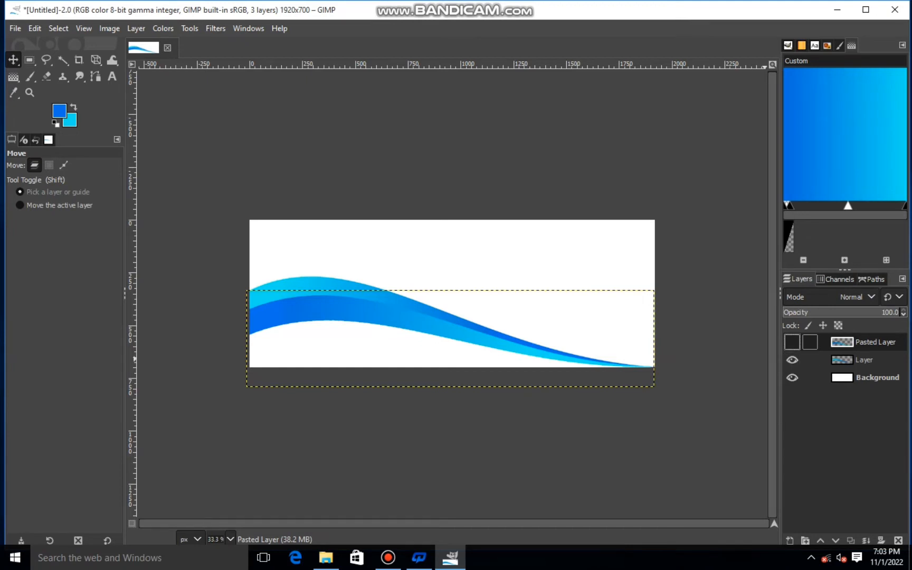
left_click(791, 342)
left_click(791, 342)
left_click(791, 359)
left_click(792, 359)
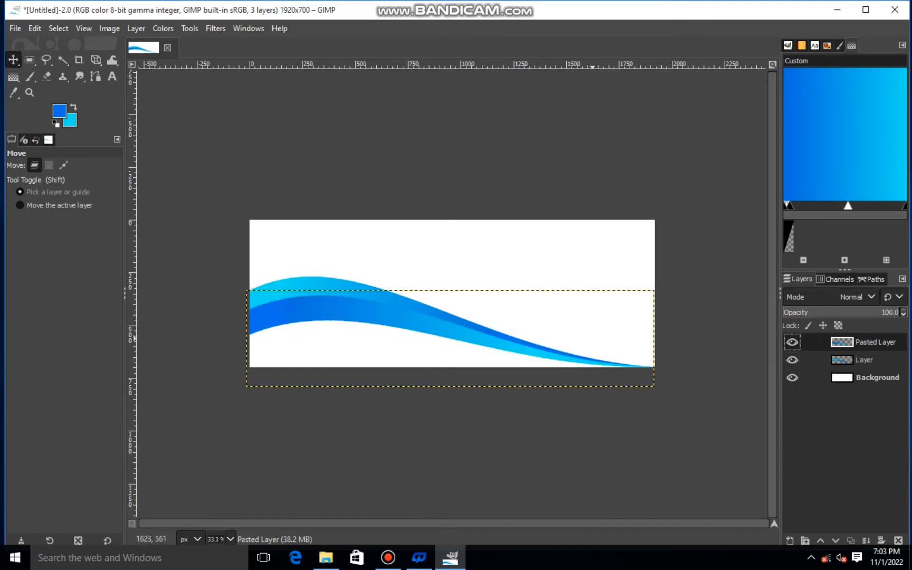
left_click(789, 540)
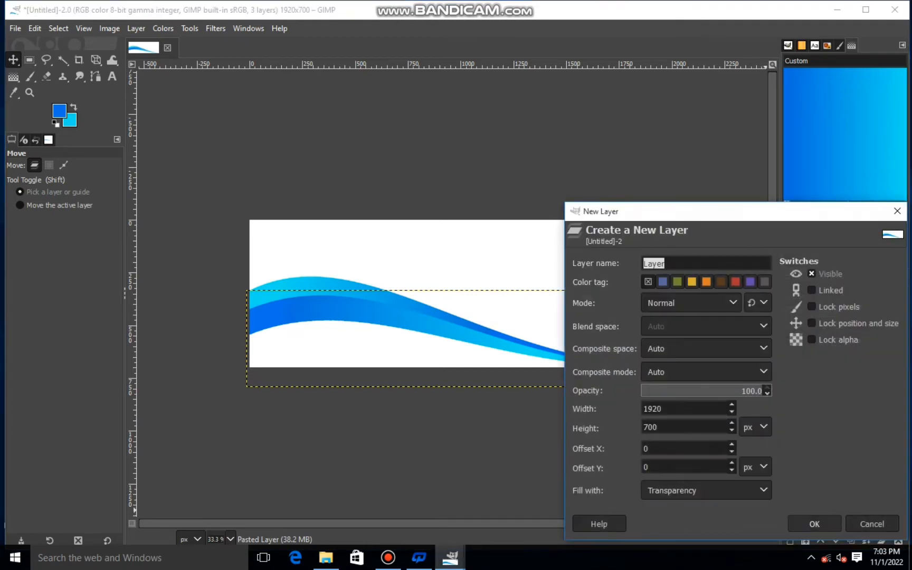
left_click(814, 523)
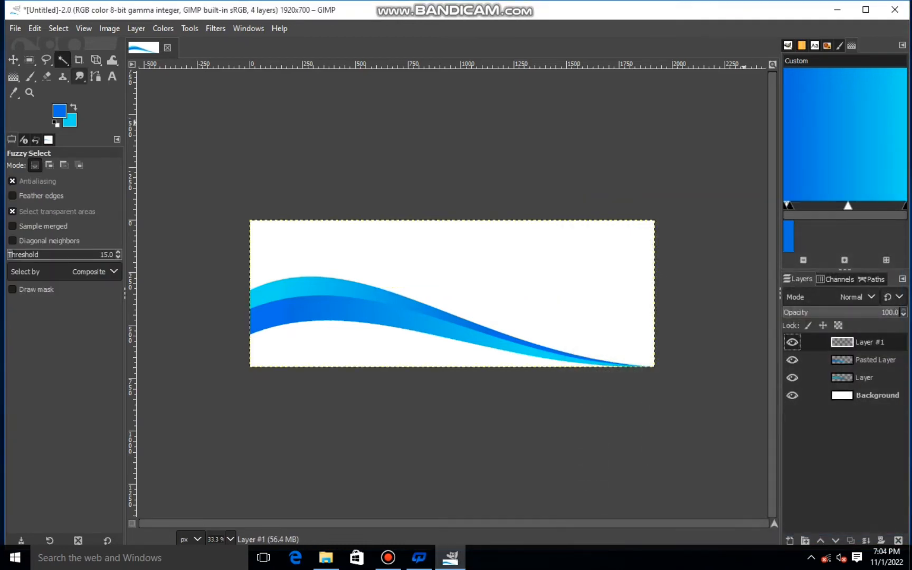
Draw a path from beyond the banner's left edge to just past its bottom-right corner, curved along the lower wave's bottom edge.
left_click(96, 77)
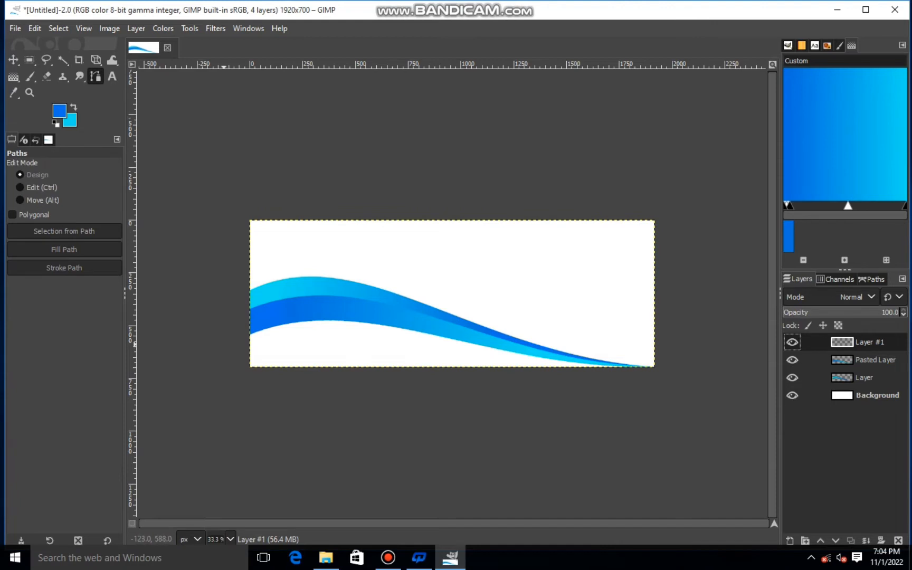
left_click(226, 343)
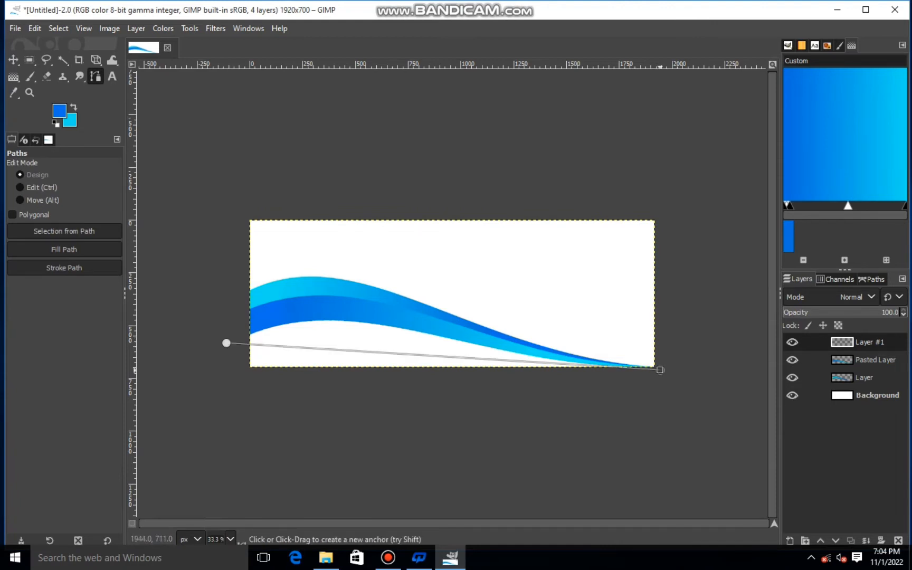
left_click_drag(308, 348, 316, 320)
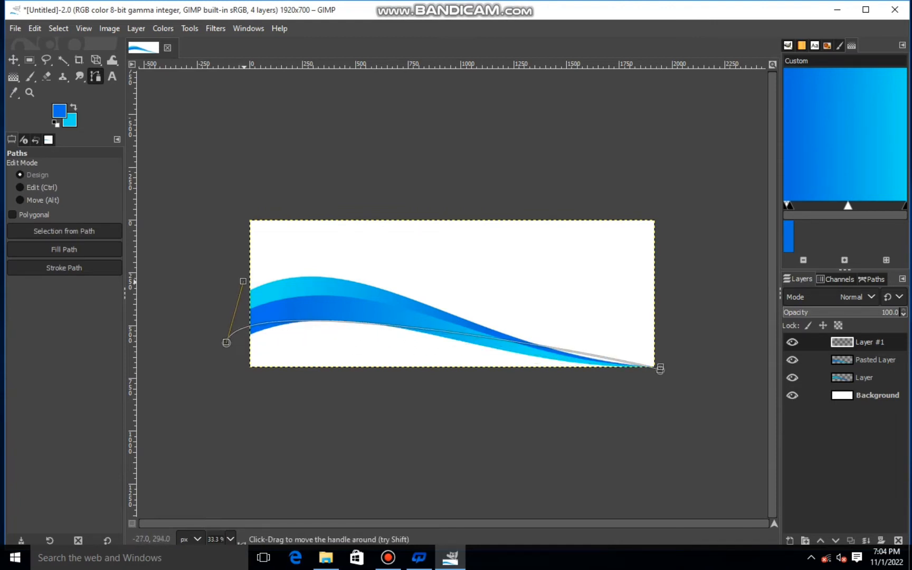
left_click_drag(243, 281, 331, 282)
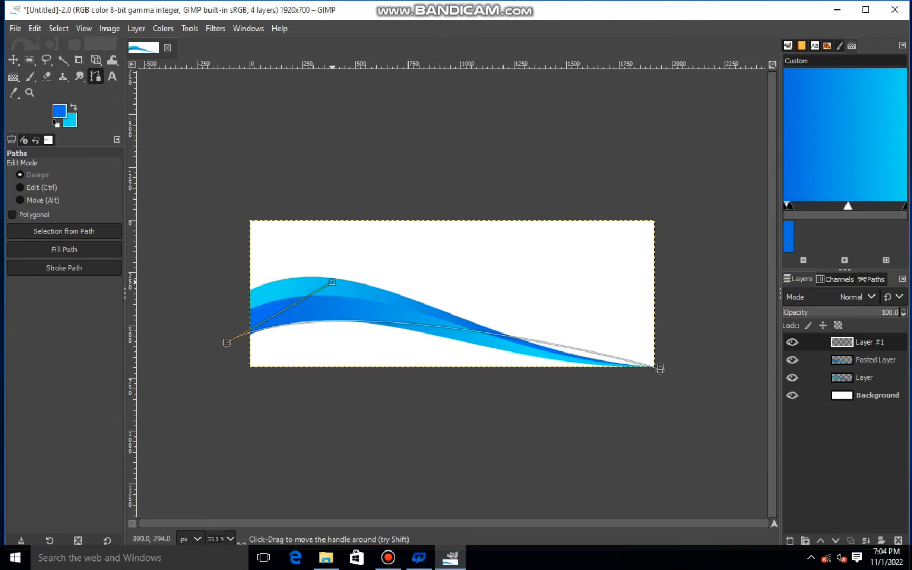
left_click_drag(661, 367, 513, 371)
left_click_drag(331, 282, 330, 278)
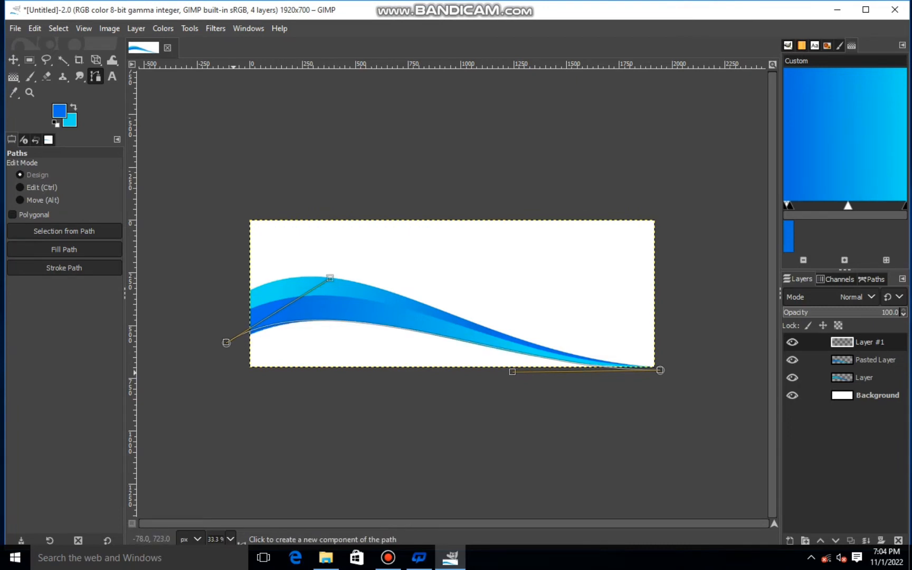
Reshape the path from both ends, moving the left anchor and adjusting the two handles to follow the lower wave's bottom edge.
left_click_drag(227, 342, 226, 347)
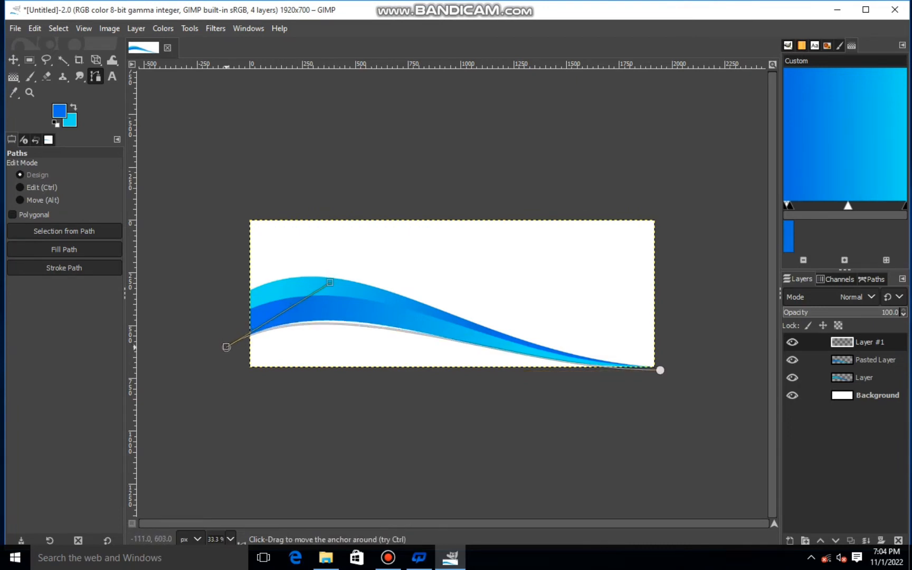
mouse_move(330, 282)
left_mouse_down()
mouse_move(342, 279)
mouse_move(334, 273)
left_mouse_up()
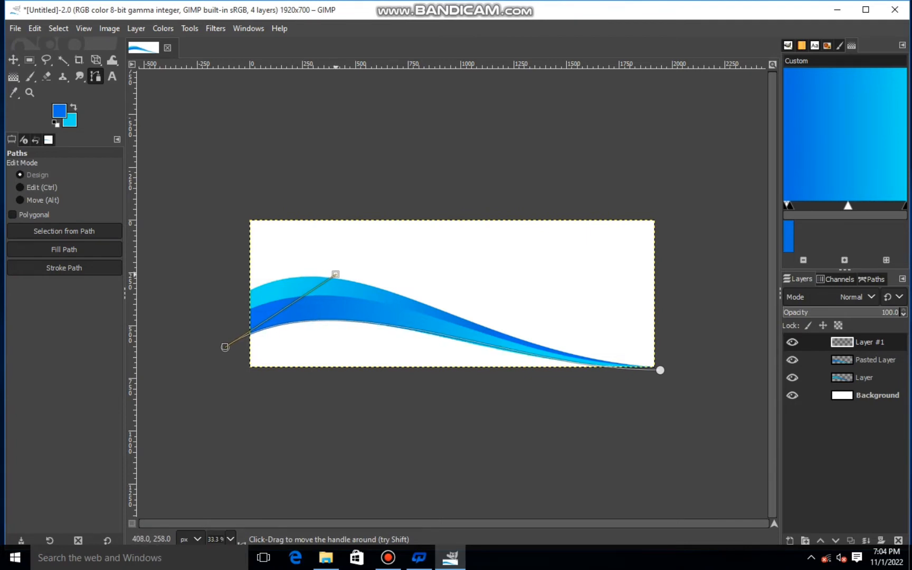
left_click(661, 370)
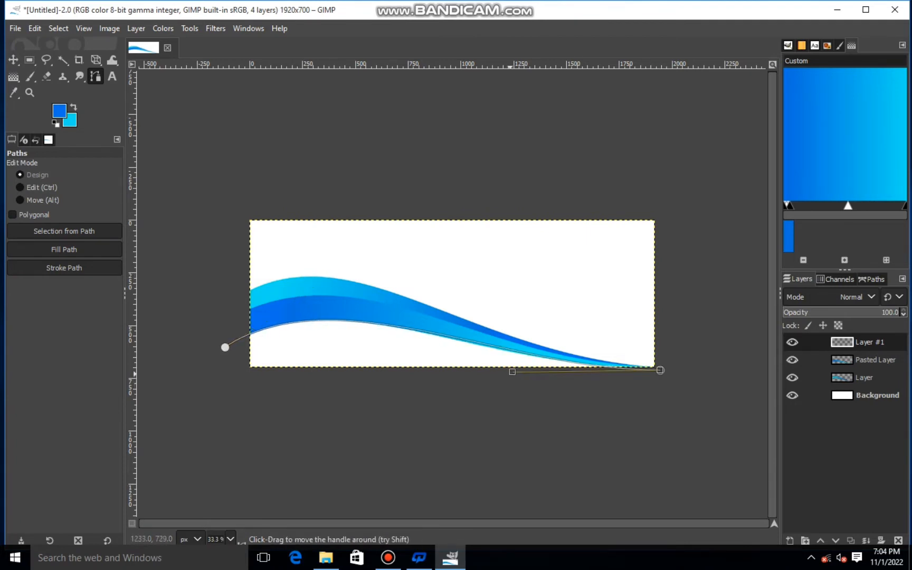
left_click_drag(513, 371, 491, 372)
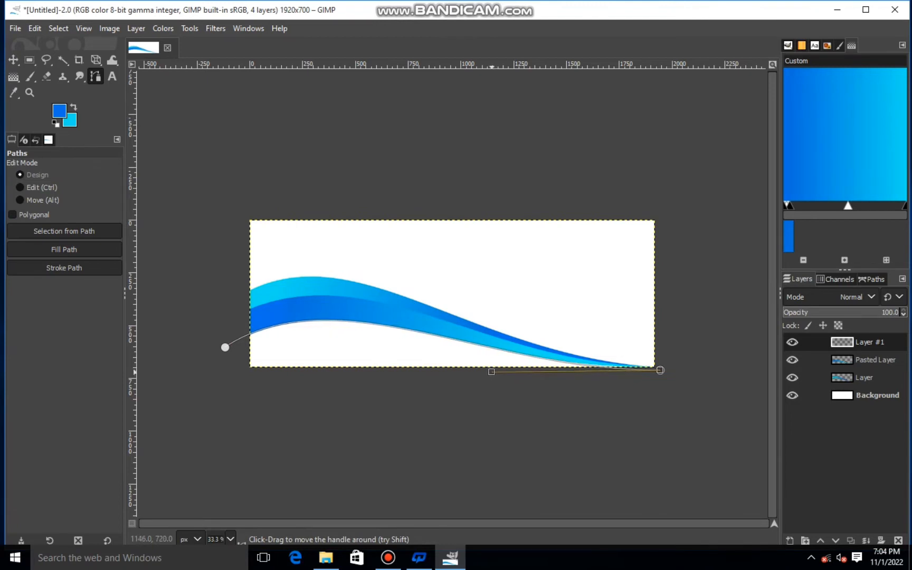
Fine-tune the path's right anchor and handle so the curve hugs the lower wave's thin tail at the bottom-right corner.
scroll(497, 374, "up", 1)
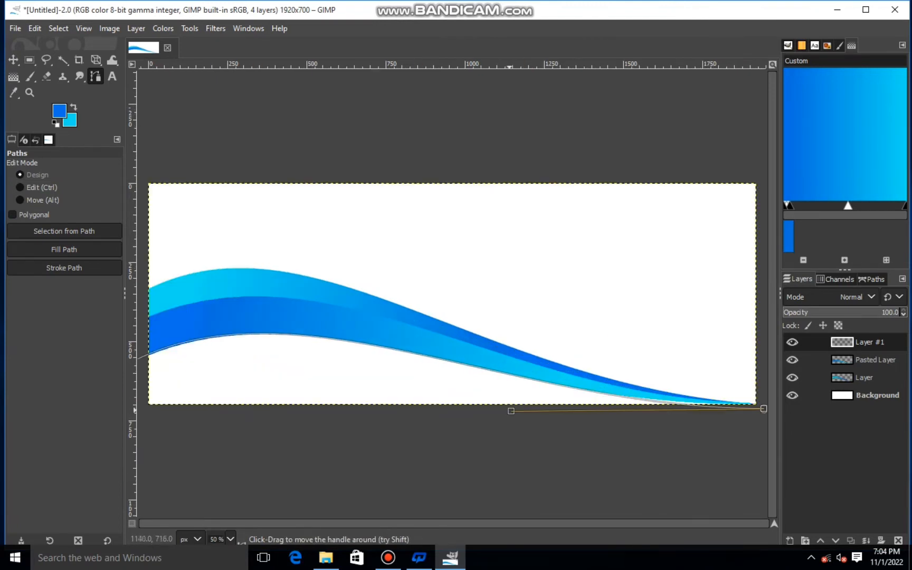
left_click_drag(510, 411, 479, 405)
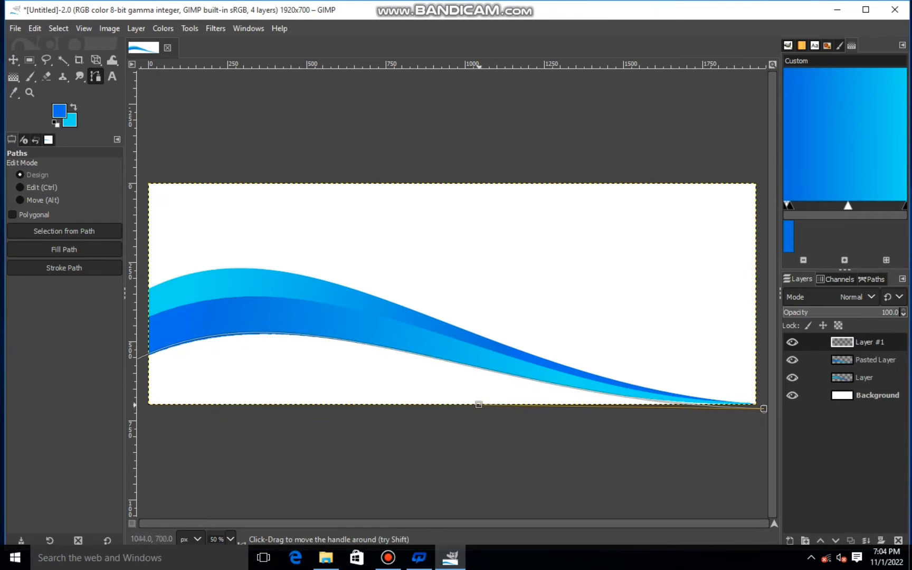
left_click(757, 418)
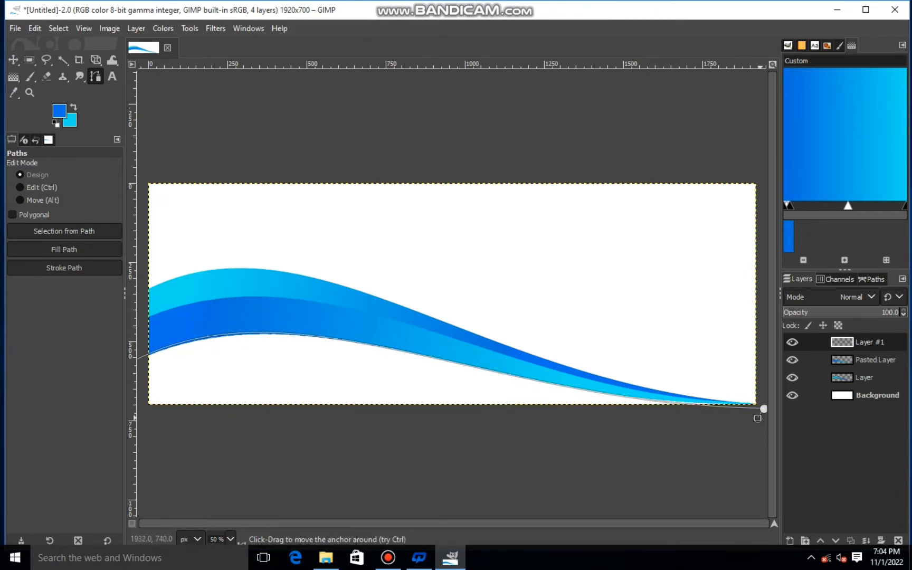
key("ctrl+z")
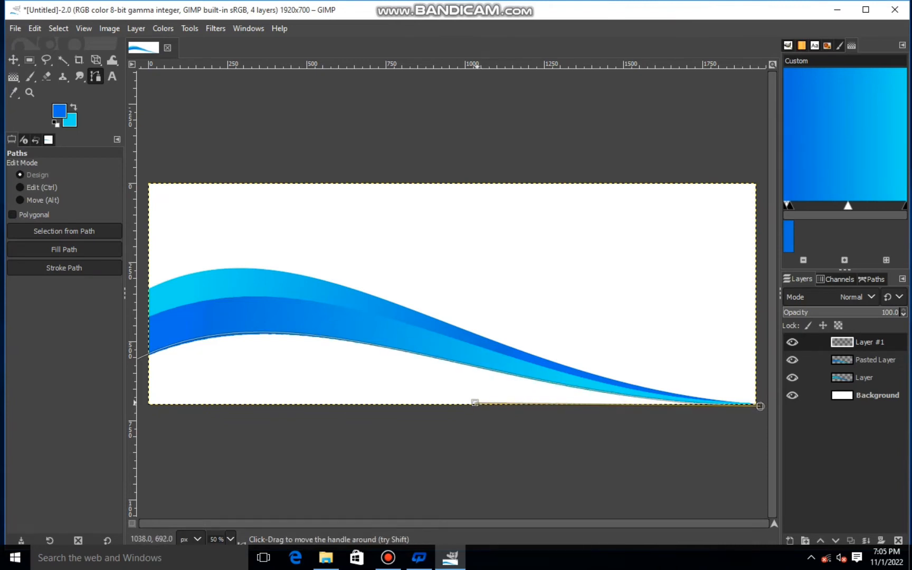
left_click_drag(475, 402, 487, 406)
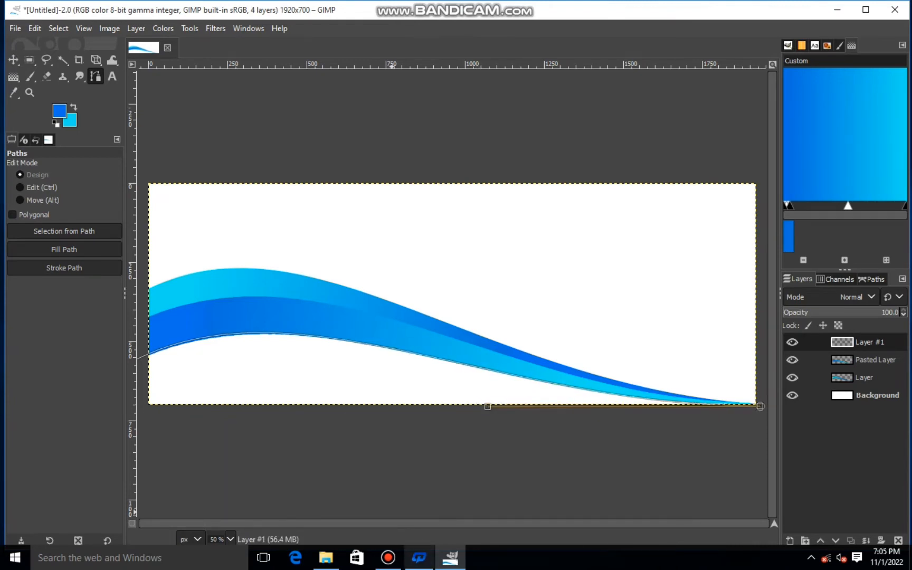
Refine the path's left handle, close the path outside the canvas around the area below the waves, and make it a selection.
key("minus")
left_click(225, 347)
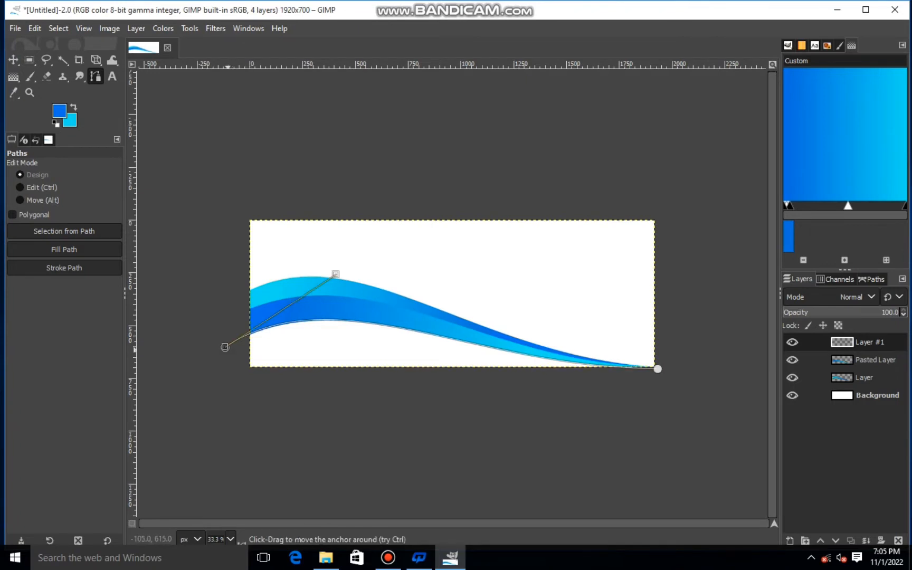
left_click_drag(336, 274, 347, 276)
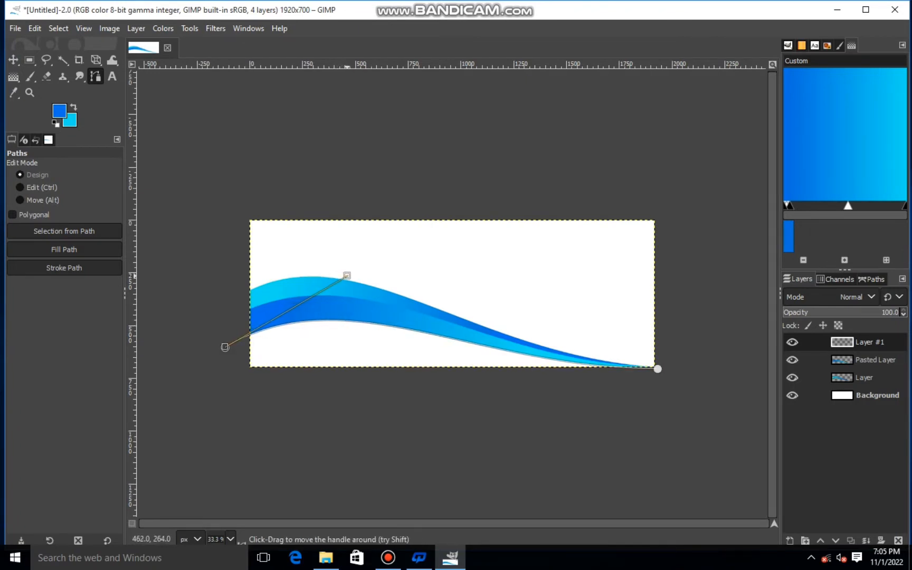
left_click_drag(225, 348, 657, 369)
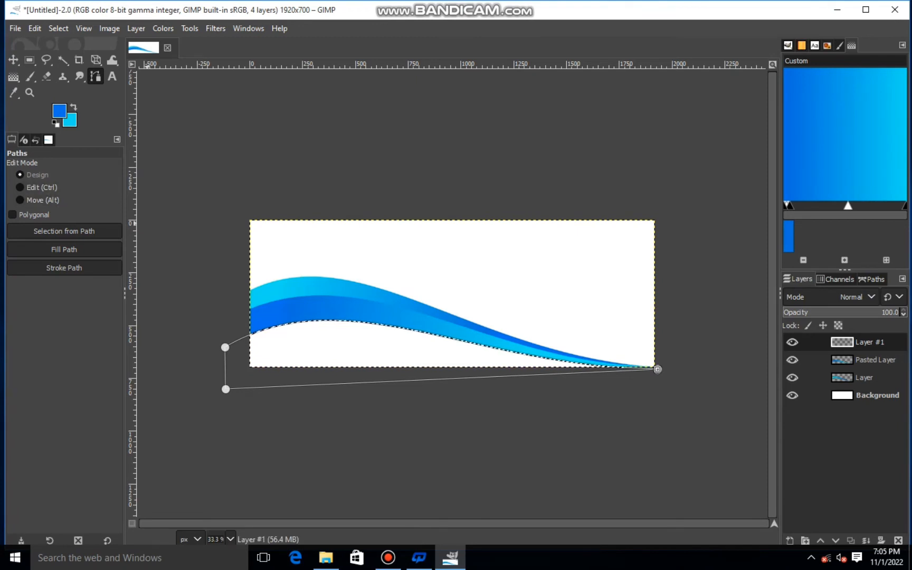
Set the foreground colour to 09b1b9 and fill the selected area below the waves with it.
left_click(59, 110)
left_click_drag(18, 141, 103, 71)
left_click(169, 222)
right_click(332, 342)
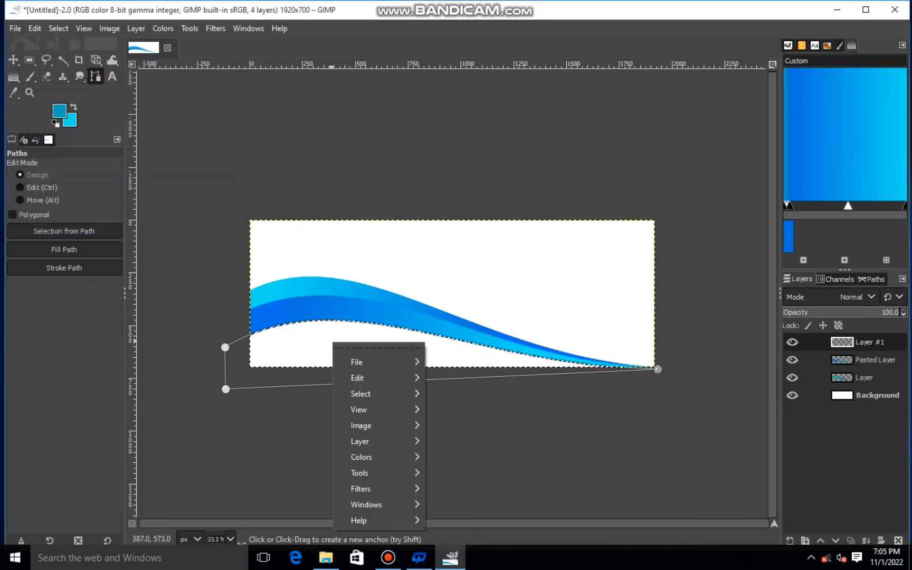
mouse_move(356, 377)
left_click(443, 375)
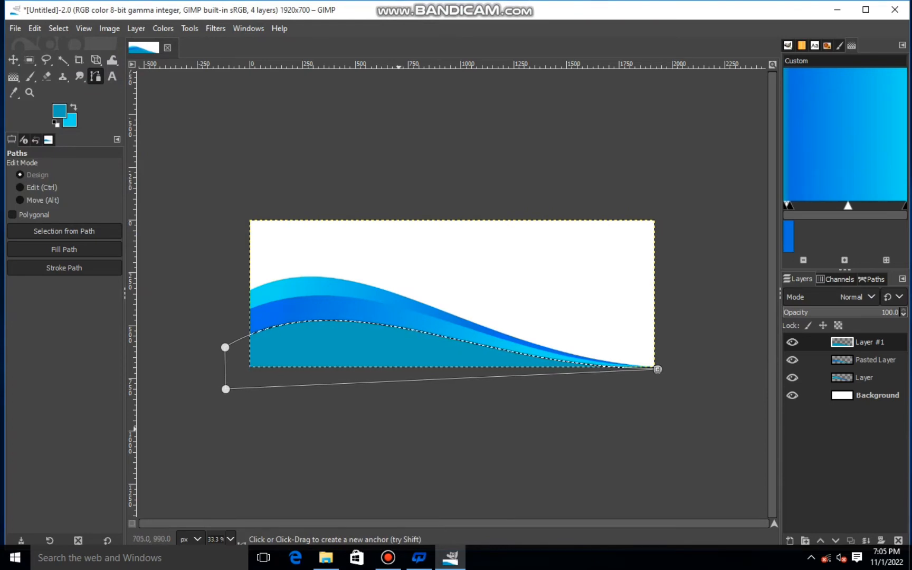
Fill the selected area below the waves with the cyan background colour.
right_click(364, 362)
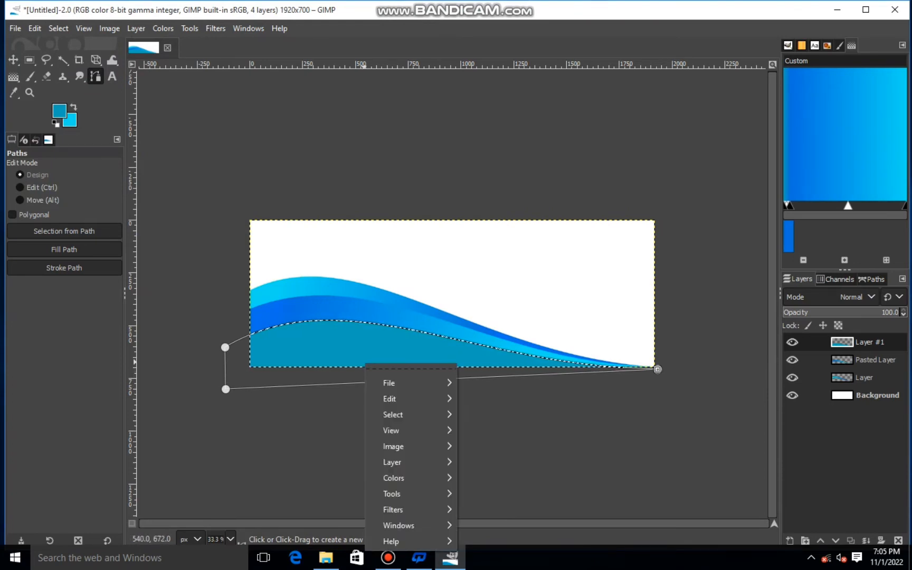
mouse_move(391, 399)
left_click(496, 391)
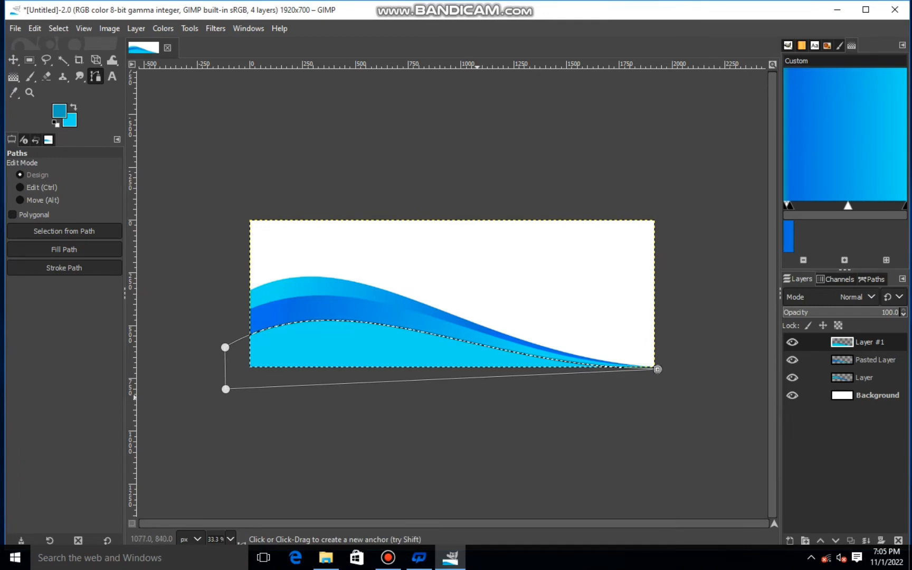
Change the foreground colour to teal 04dbb2 and fill the selected area below the waves with it.
left_click(59, 110)
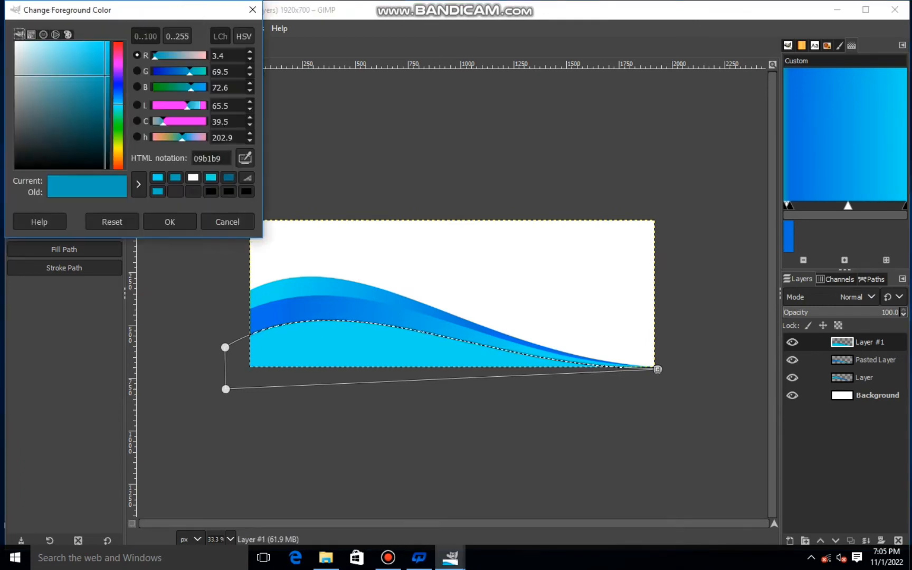
left_click(118, 93)
left_click_drag(118, 92, 118, 99)
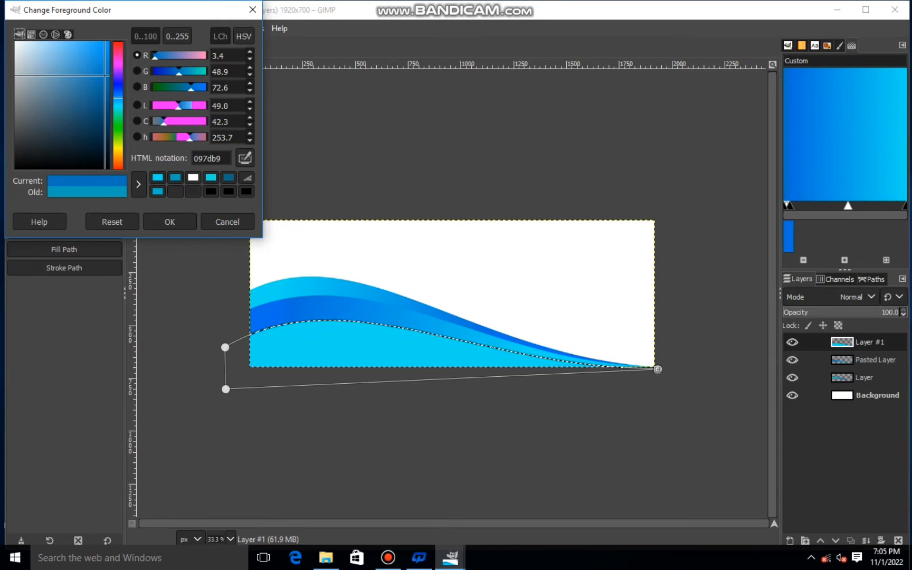
left_click(119, 109)
left_click_drag(107, 64, 108, 59)
left_click(170, 221)
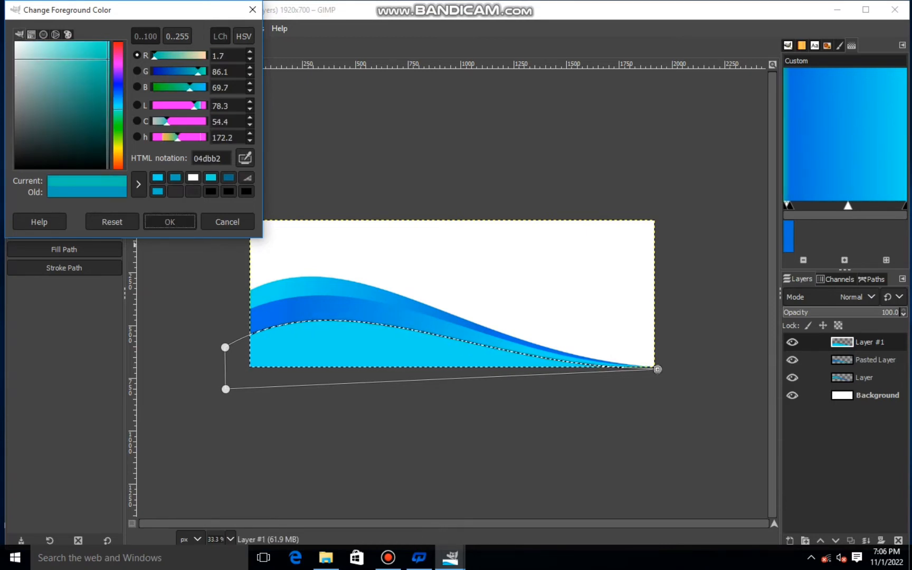
right_click(329, 333)
mouse_move(354, 369)
left_click(450, 369)
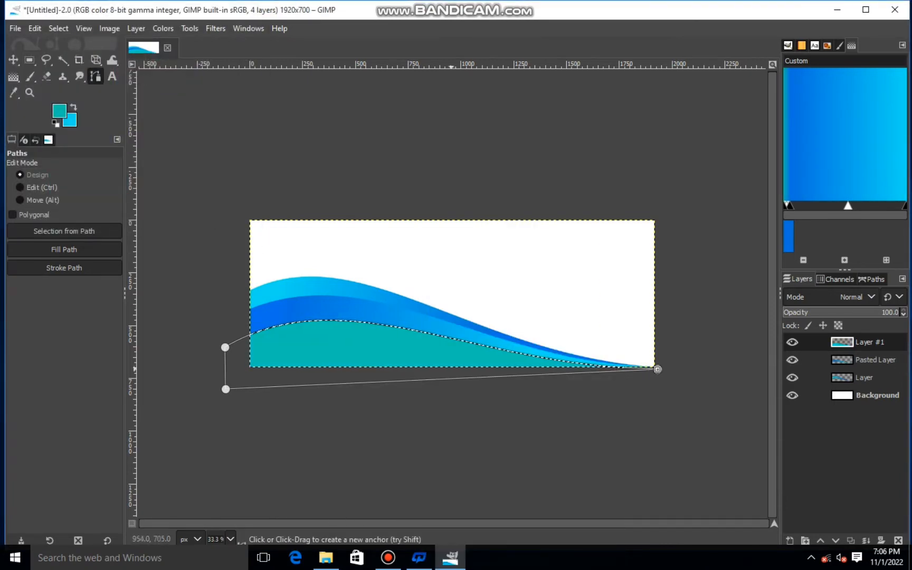
left_click(59, 28)
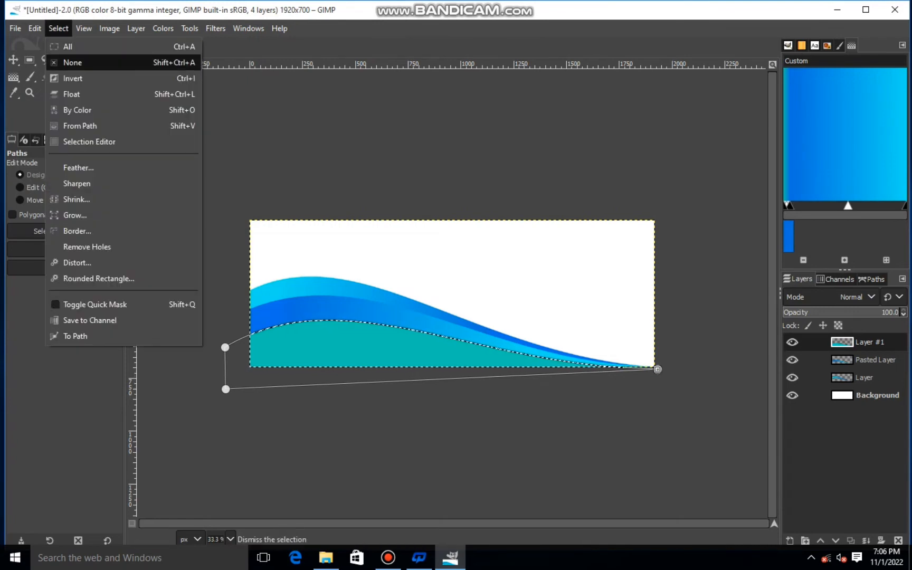
left_click(72, 62)
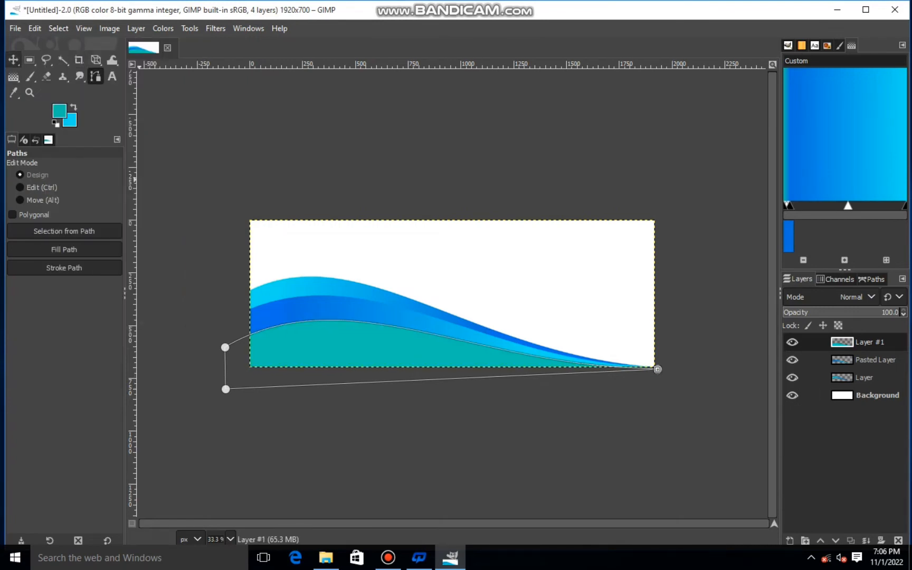
key("m")
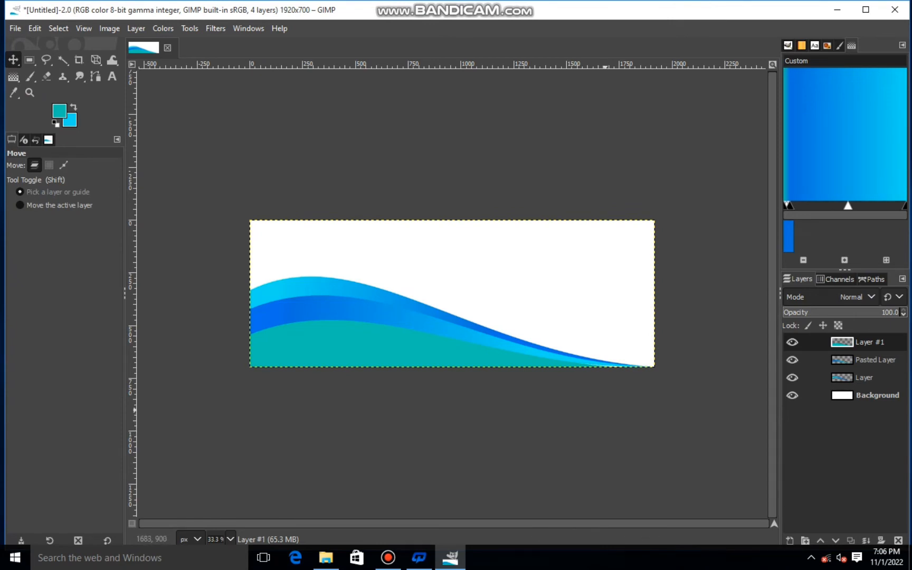
key("ctrl")
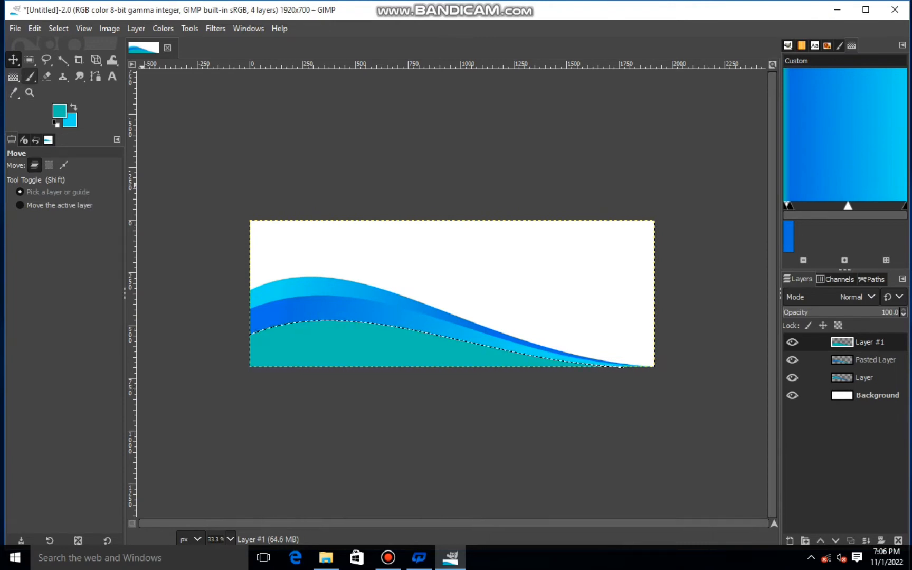
Set the foreground colour to light blue 4dd7ff, fill the selected area below the waves with it, and clear the selection.
left_click(59, 110)
left_click_drag(108, 60, 80, 41)
left_click(119, 101)
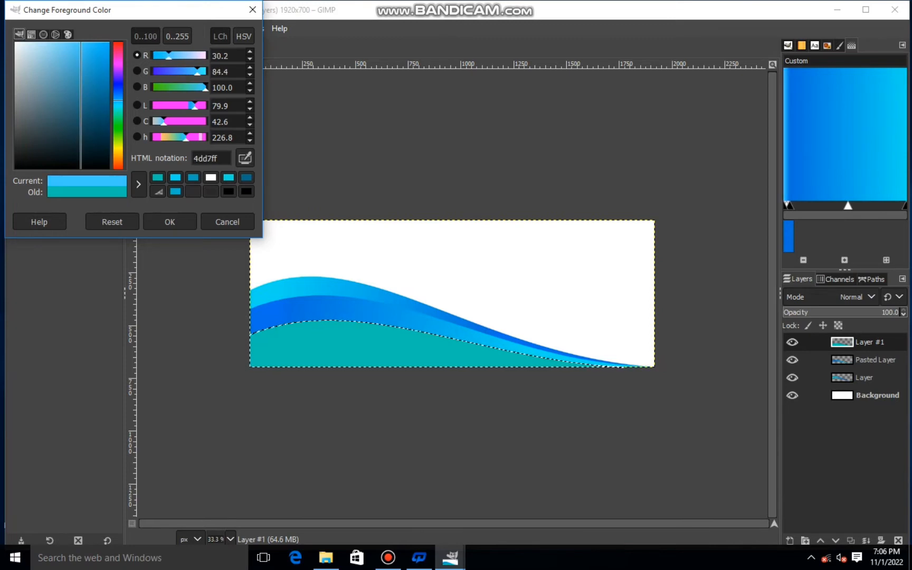
left_click(170, 222)
right_click(318, 355)
mouse_move(337, 391)
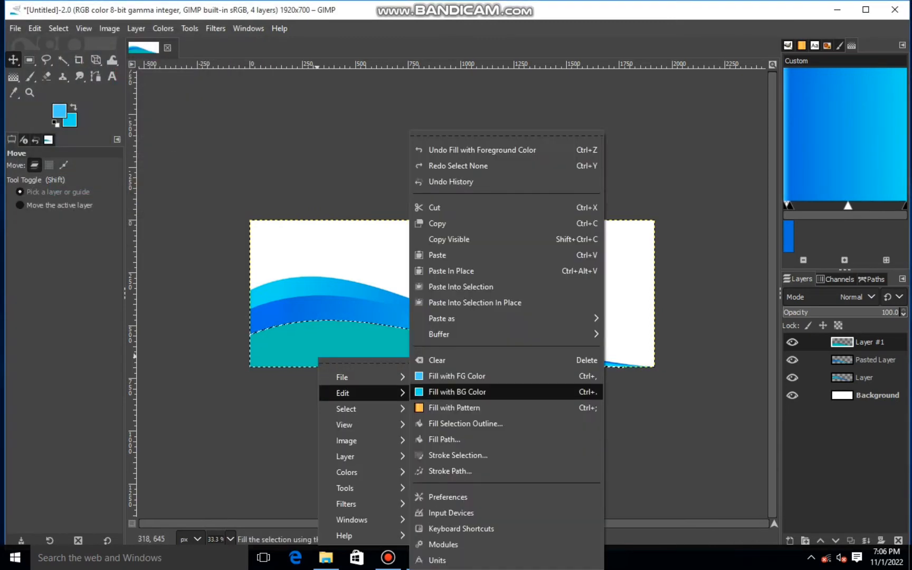
left_click(454, 374)
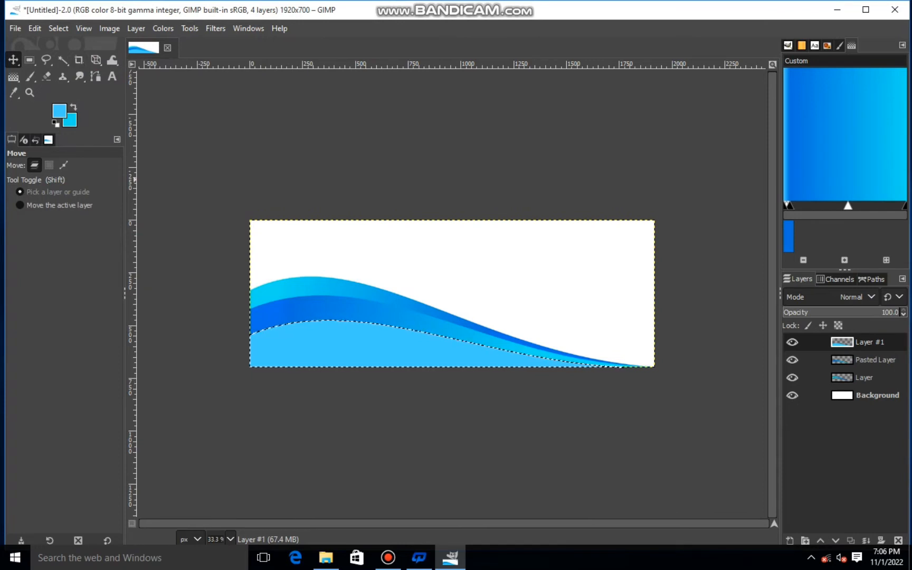
left_click(58, 28)
left_click(74, 79)
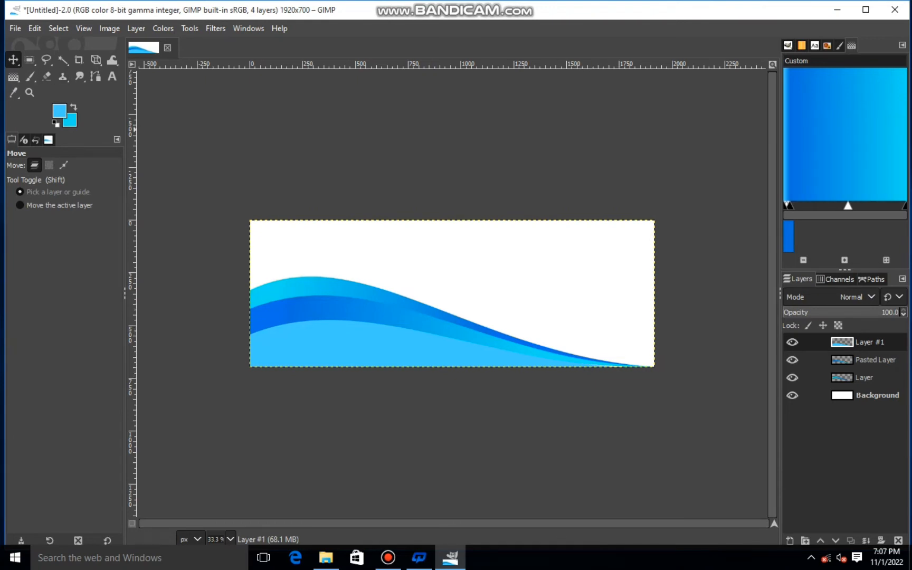
Refill the restored selection below the waves with a dark blue foreground colour and clear the selection.
left_click(59, 110)
left_click_drag(102, 98, 103, 106)
left_click(169, 221)
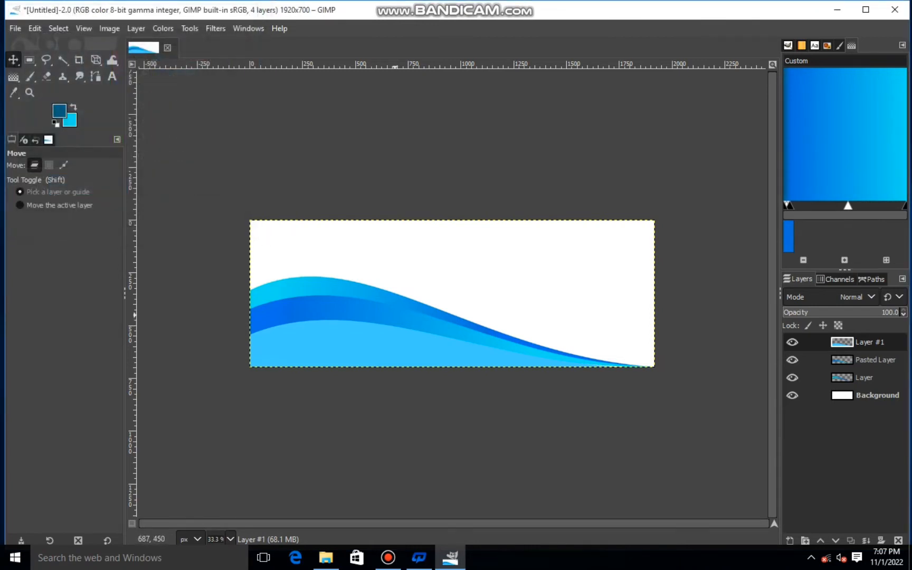
key("ctrl+z")
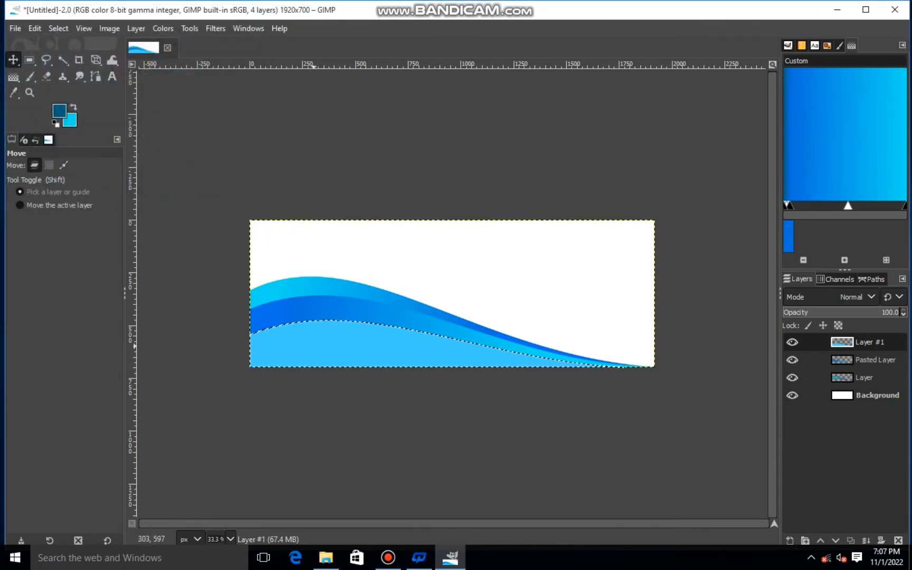
right_click(342, 346)
mouse_move(366, 379)
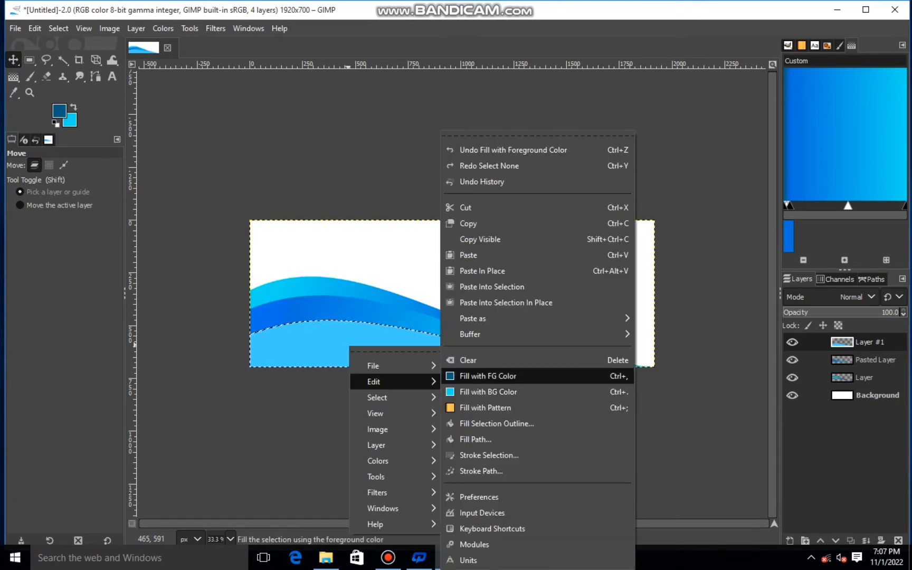
left_click(475, 374)
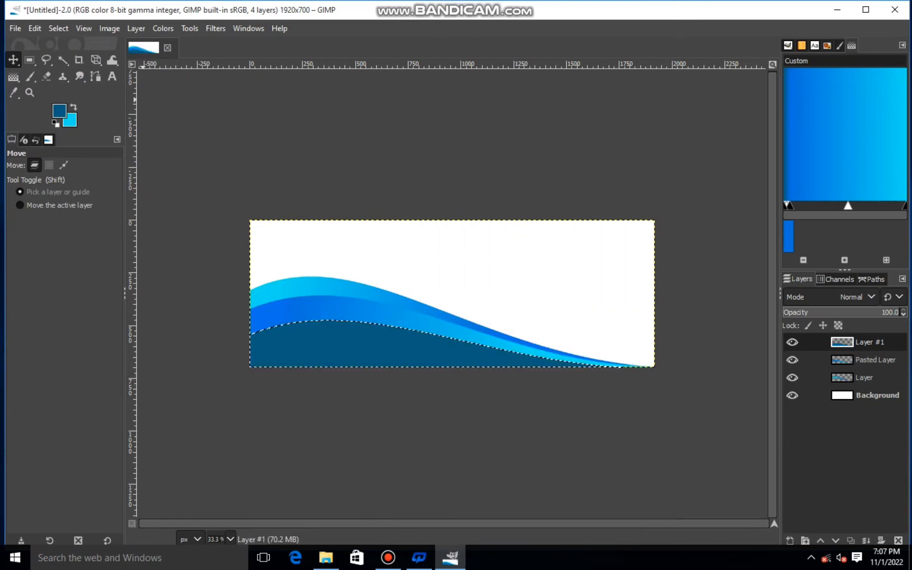
left_click(58, 28)
left_click(94, 63)
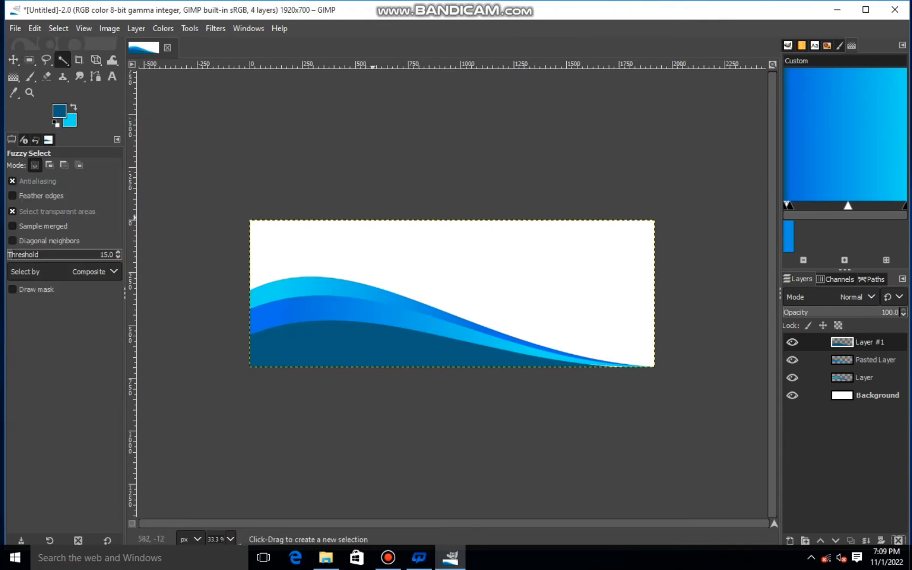
Make the layer named Layer active and toggle its visibility off and on to check which wave it holds.
left_click(864, 379)
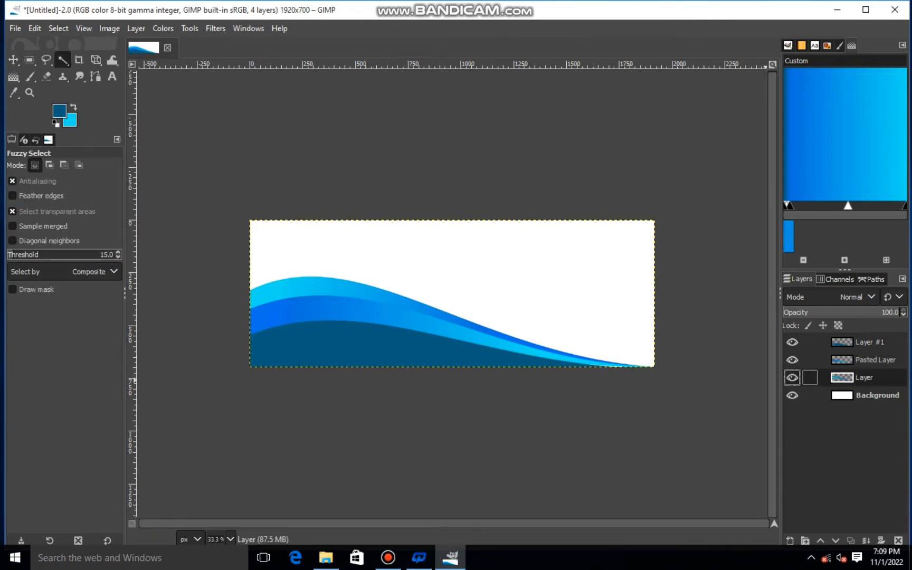
left_click(792, 377)
left_click(792, 378)
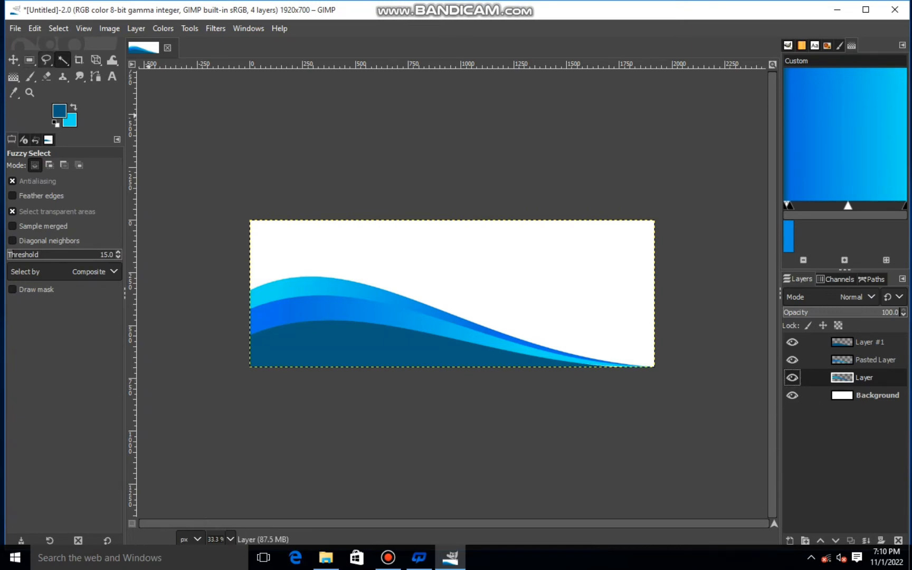
Fuzzy-select the white area above the waves, add a new layer, and move that layer to the top of the stack.
left_click(303, 249)
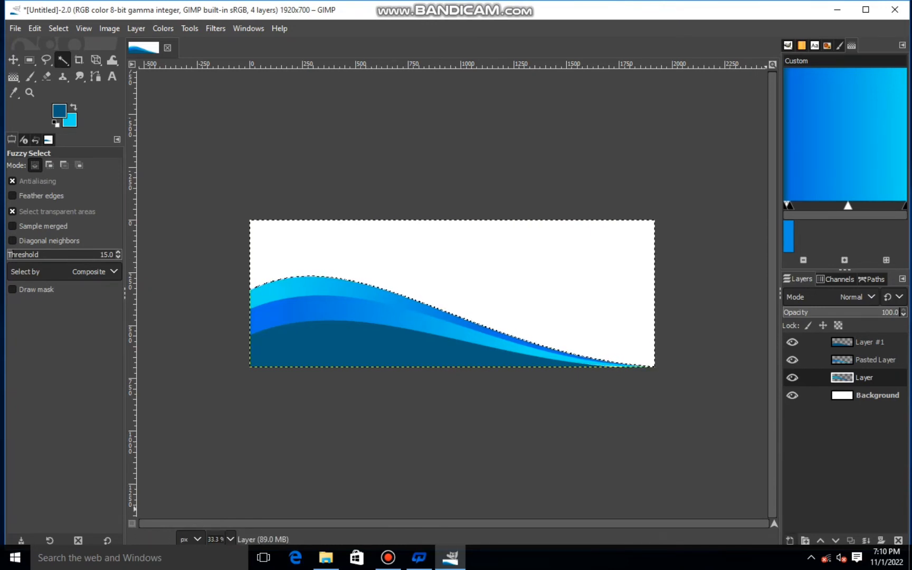
left_click(790, 540)
key("Return")
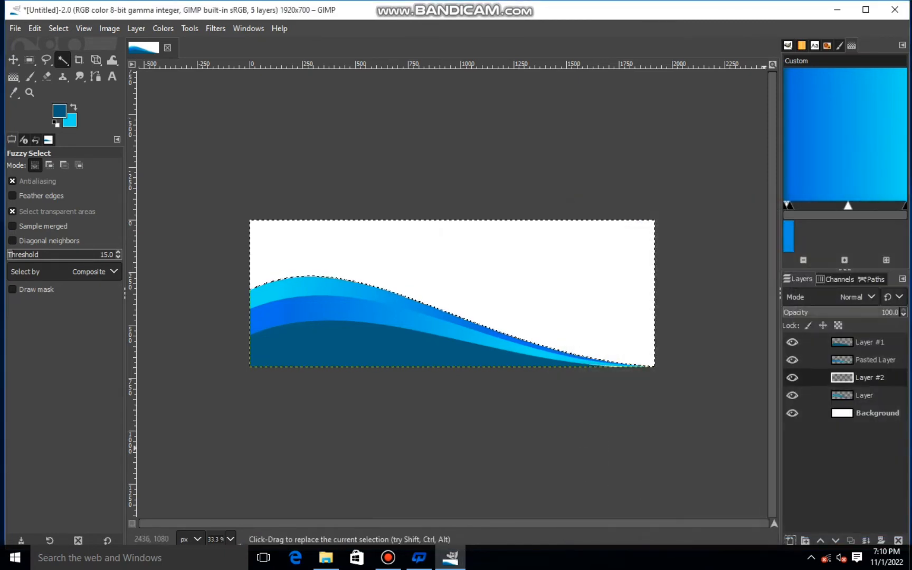
left_click_drag(842, 377, 844, 338)
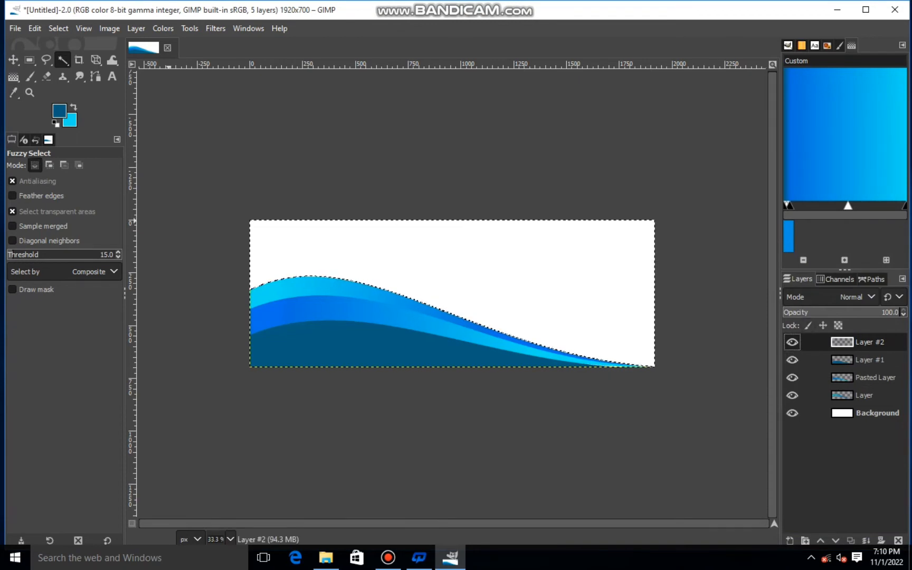
Set the foreground colour to dark grey 2a2a2a and fill the selected area above the waves with it.
left_click(59, 111)
left_click_drag(56, 123, 16, 148)
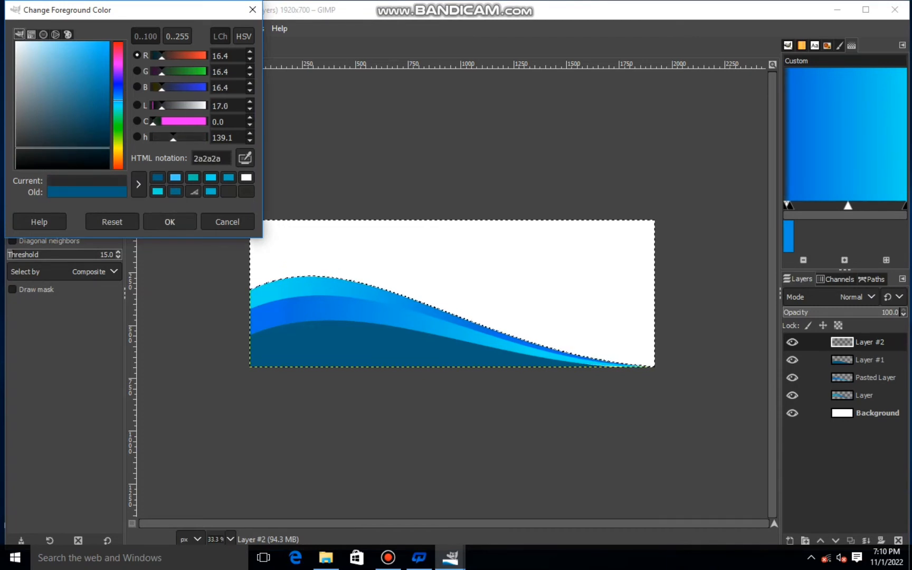
left_click(169, 222)
right_click(315, 247)
mouse_move(364, 283)
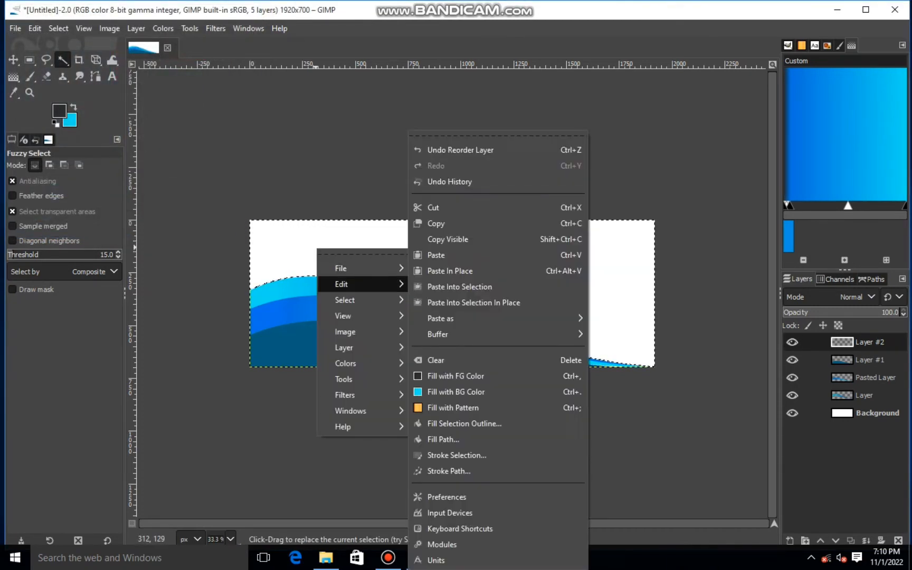
left_click(451, 375)
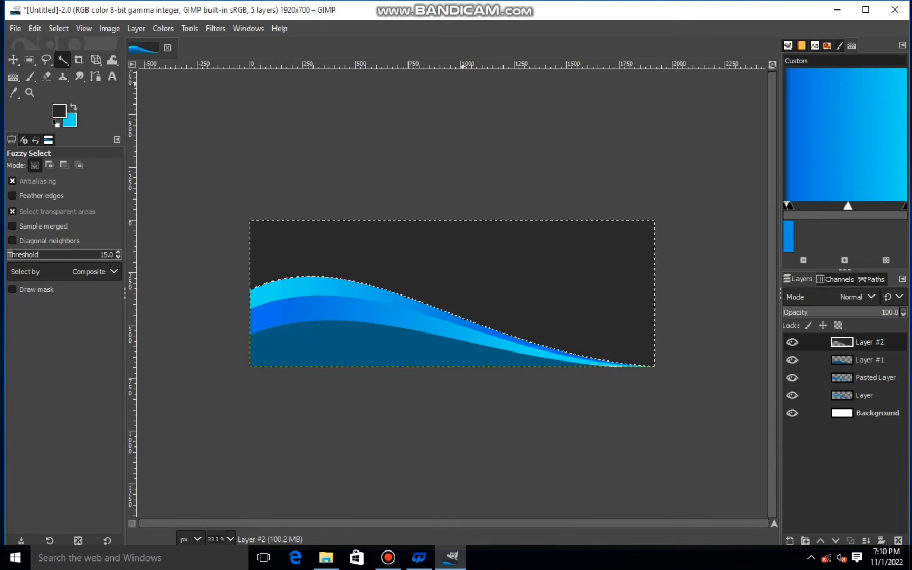
Clear the selection and toggle the dark grey layer's visibility off and on to check it.
left_click(58, 28)
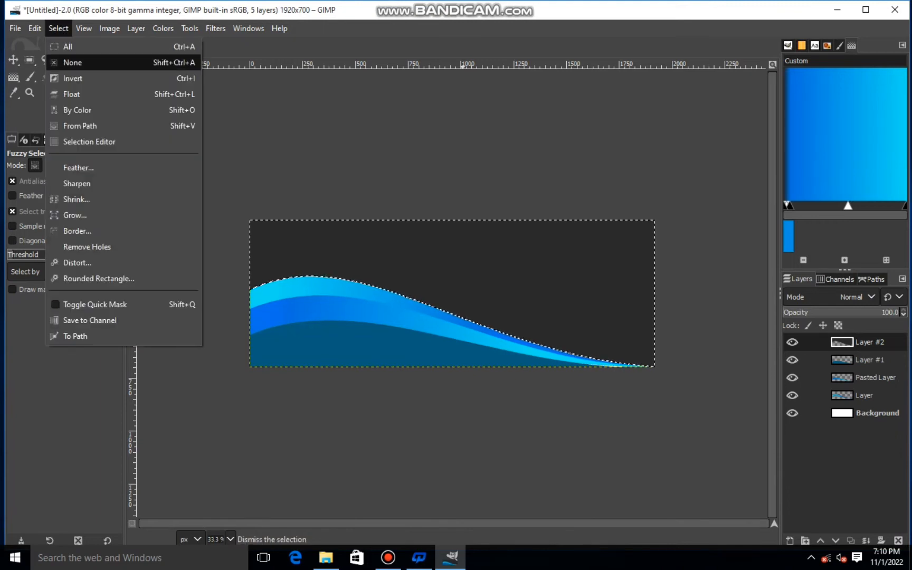
left_click(76, 62)
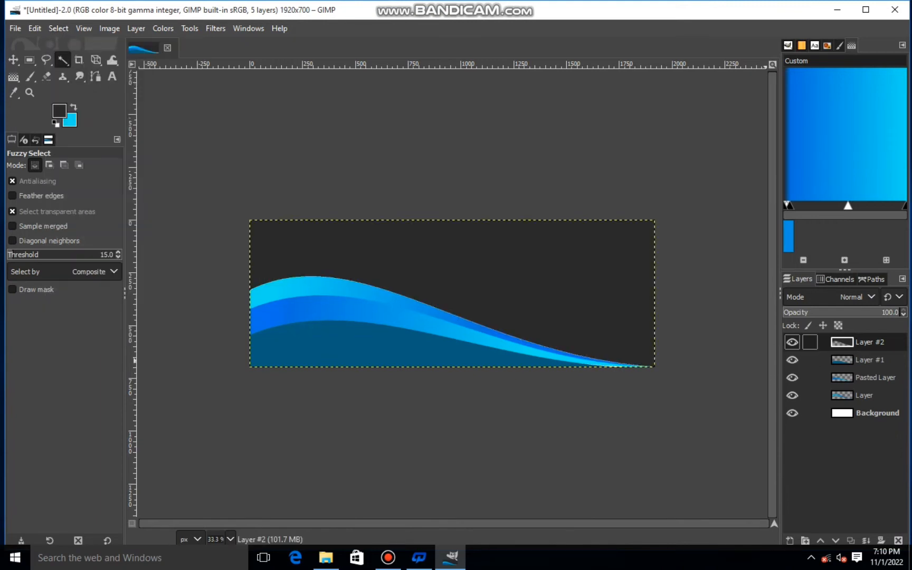
left_click(791, 342)
left_click(792, 342)
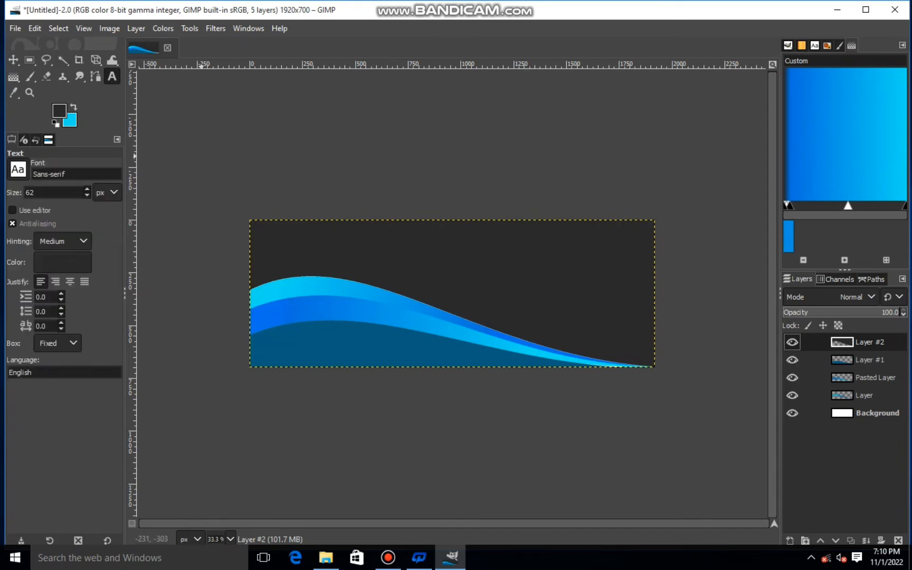
Draw a text box in the banner's upper right area and write WEB BANNER in white.
left_click(112, 76)
left_click_drag(477, 231, 640, 275)
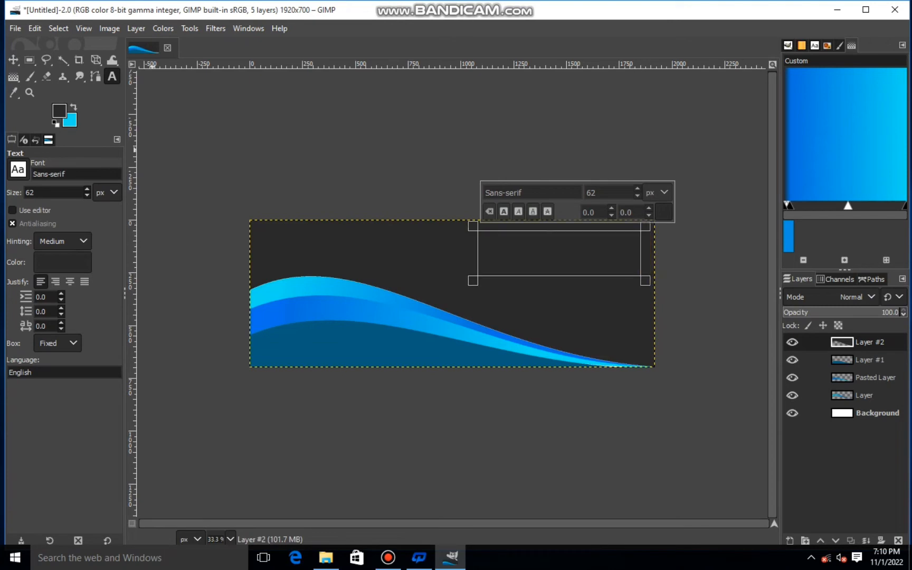
left_click(59, 111)
left_click(157, 192)
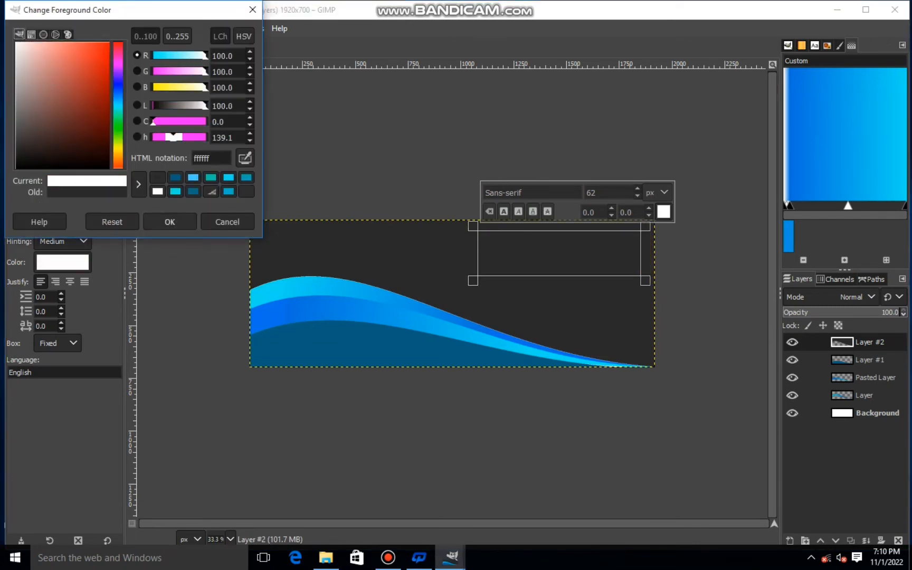
left_click(169, 221)
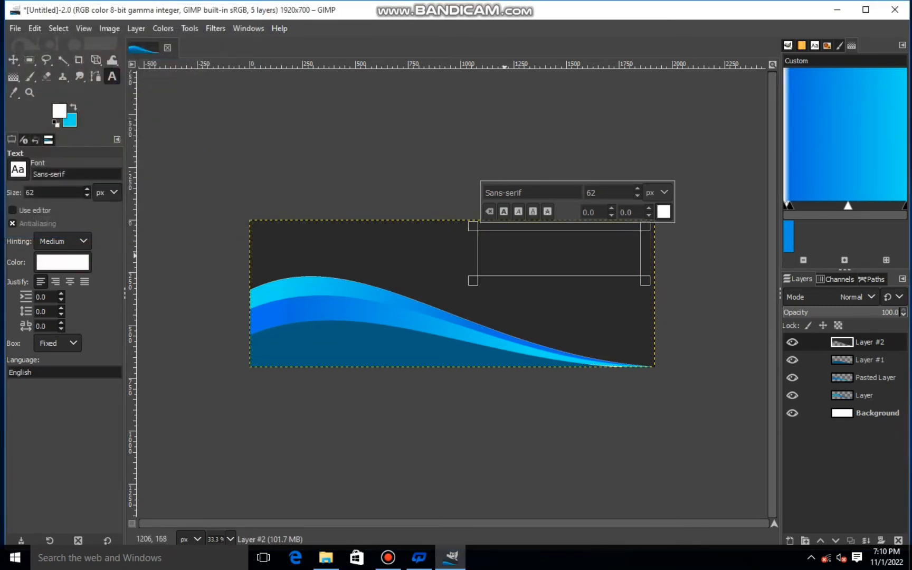
type("WEB")
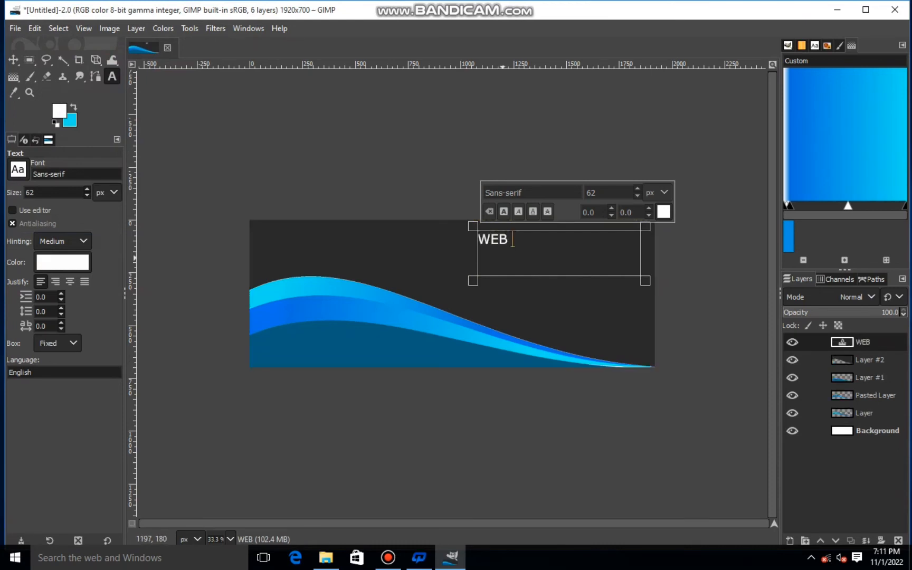
type(" BANNER")
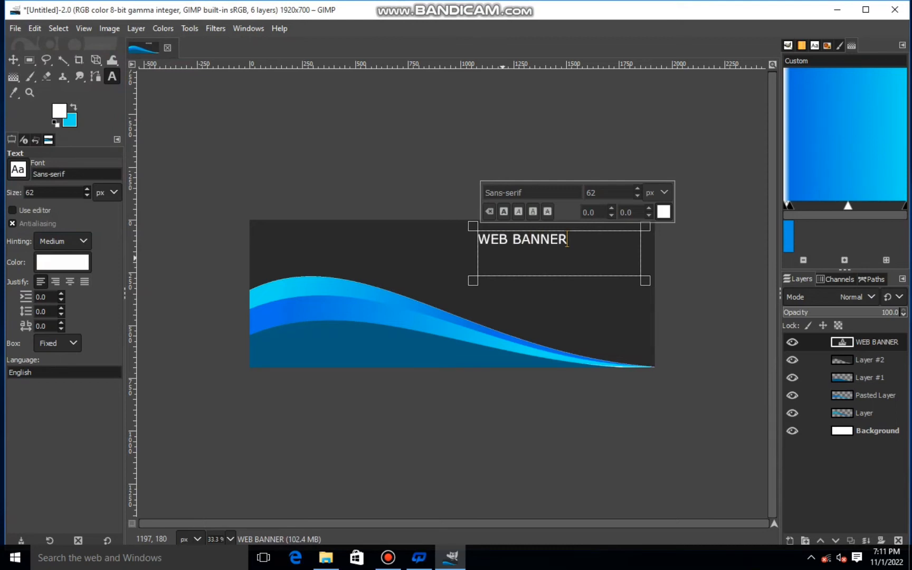
Select the whole WEB BANNER text and enlarge it to 107 px.
left_click_drag(569, 241, 478, 242)
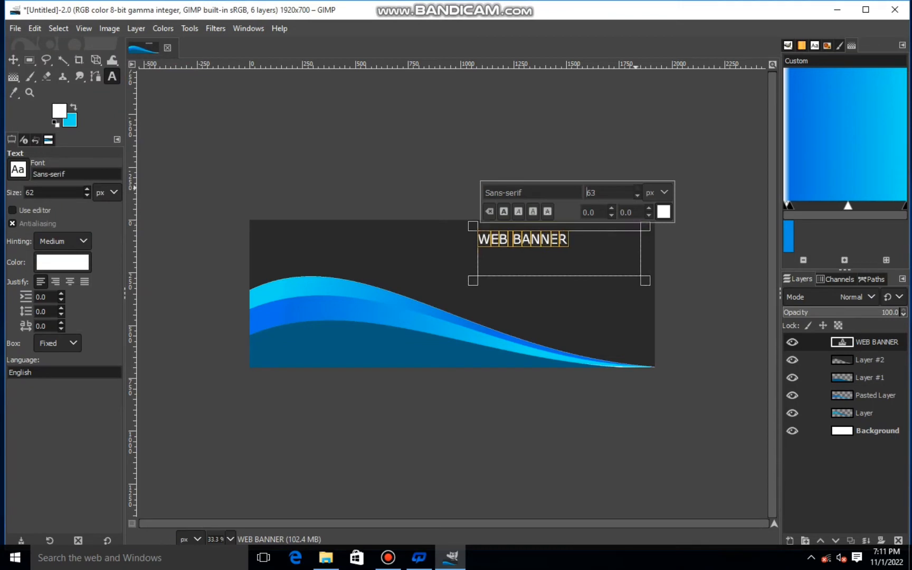
scroll(586, 193, "up", 10)
scroll(587, 192, "up", 3)
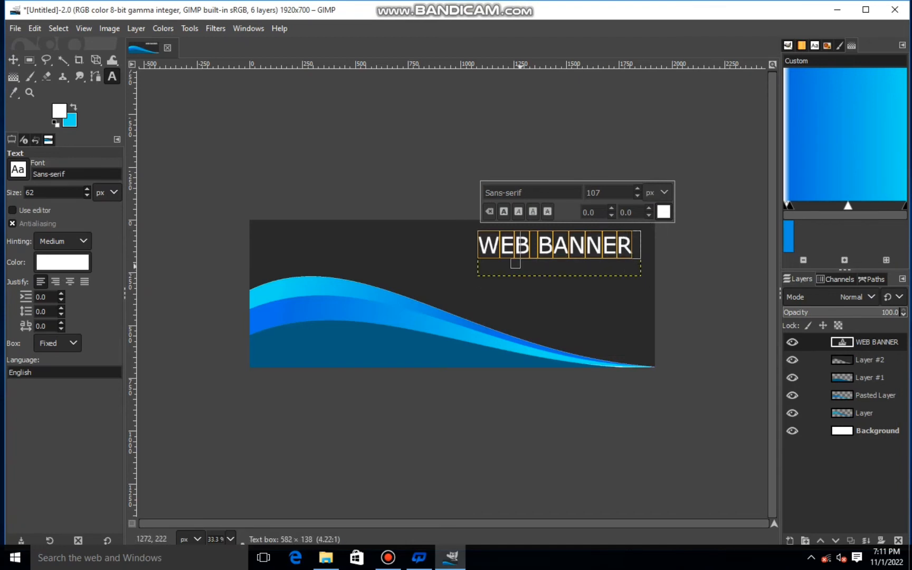
Add a second text box with the word DESIGN below WEB BANNER and narrow the box from its left edge.
left_click_drag(483, 270, 647, 322)
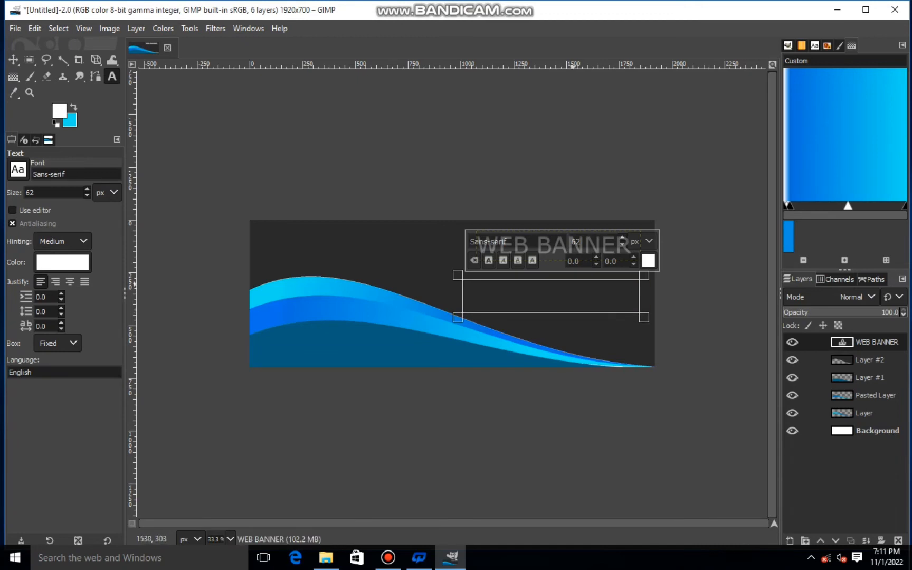
left_click_drag(566, 276, 568, 270)
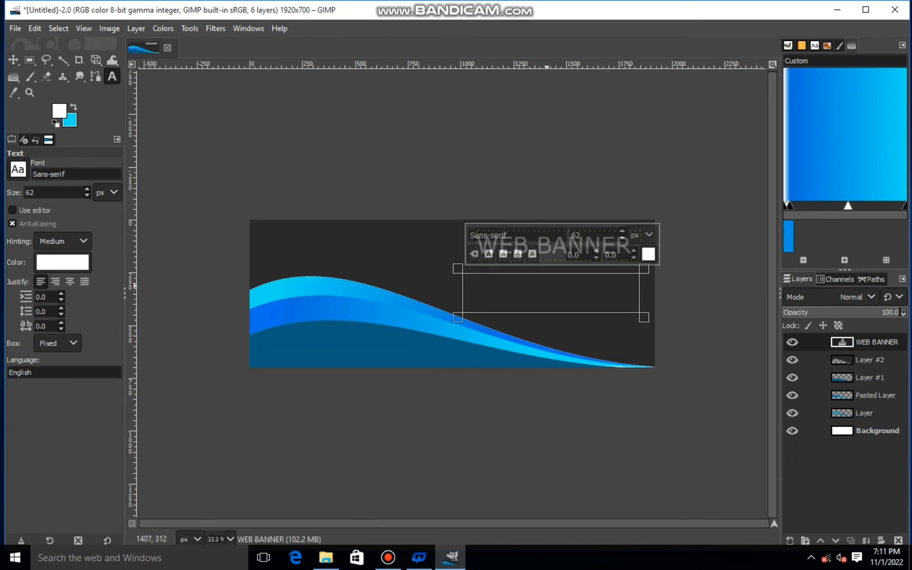
type("DESIGN")
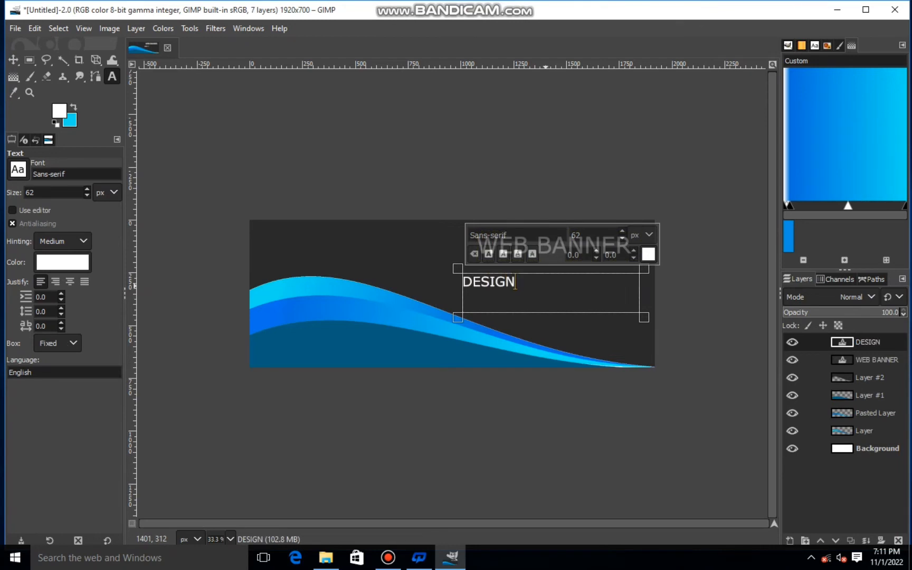
left_click_drag(455, 297, 507, 295)
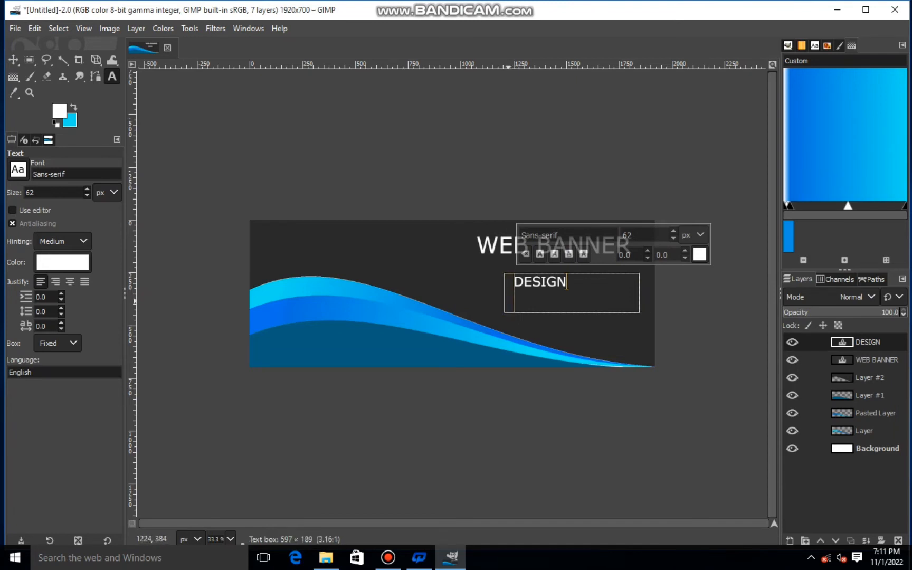
left_click_drag(510, 302, 521, 301)
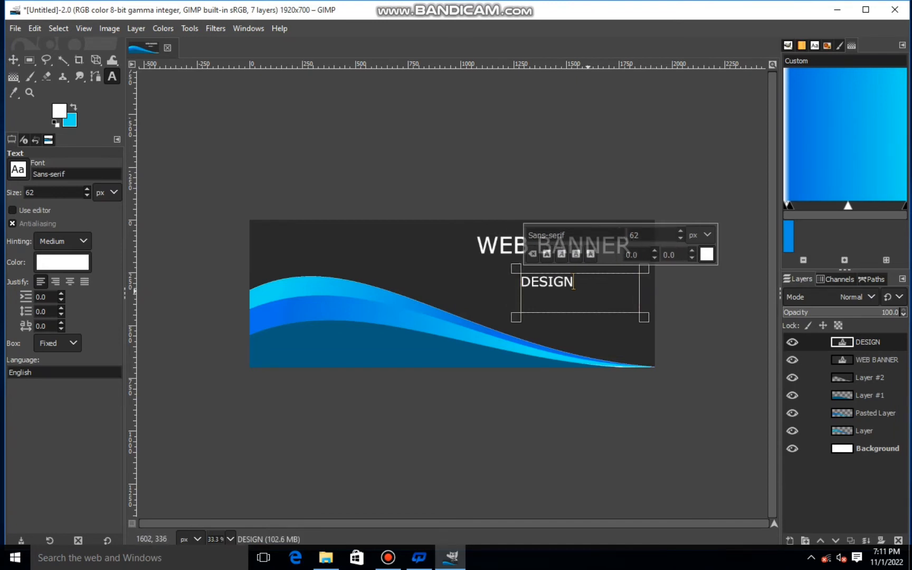
Enlarge the DESIGN text to 104 px and shift it up and slightly left, closer beneath WEB BANNER.
key("ctrl+a")
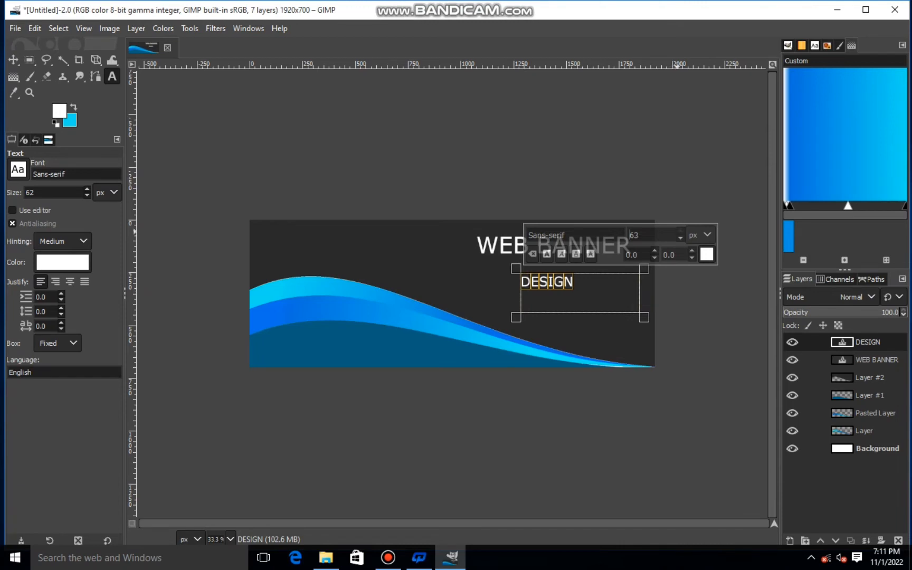
left_click(680, 231)
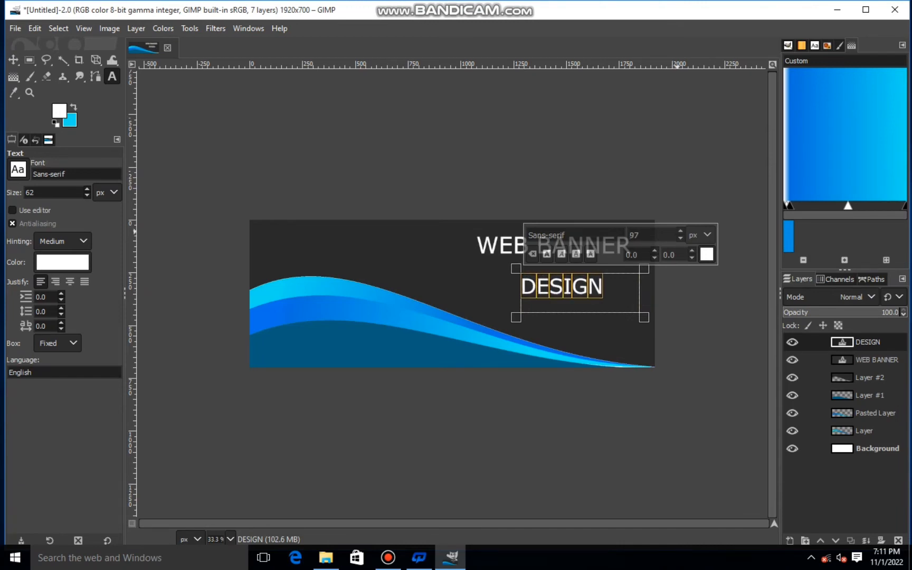
left_click_drag(613, 270, 635, 285)
left_click_drag(522, 290, 509, 290)
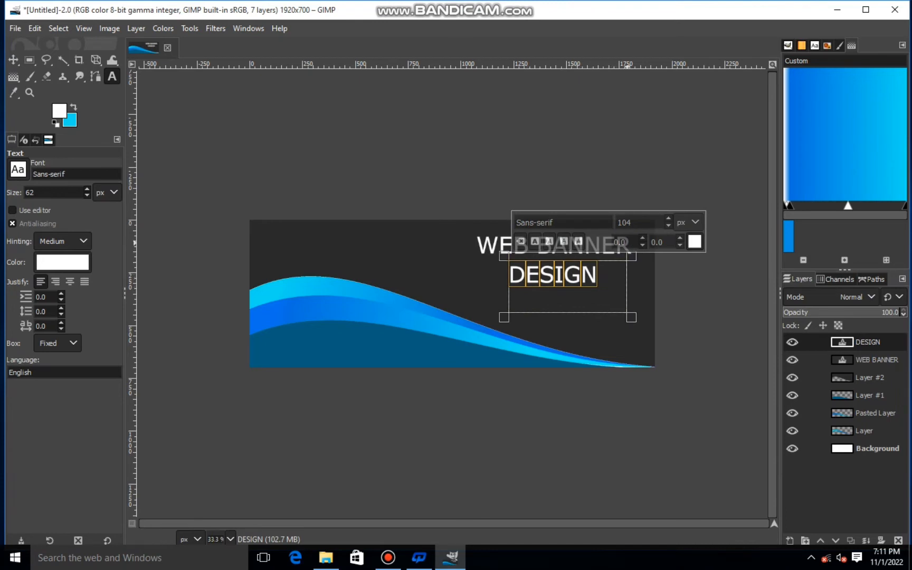
Increase the kerning of the selected DESIGN text to 9.0.
left_click(680, 238)
left_click(680, 238)
left_click(680, 239)
left_click(680, 238)
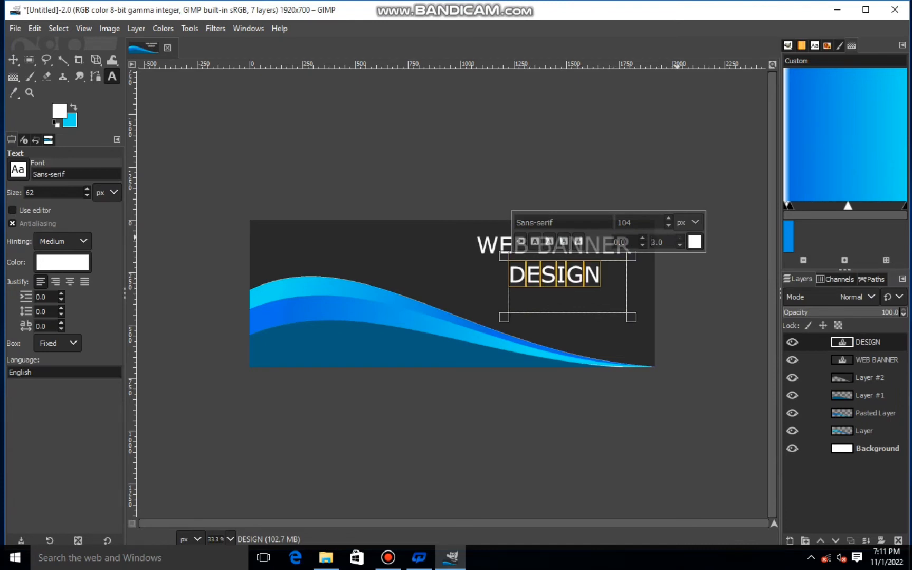
left_click(680, 239)
left_click(679, 239)
left_click(679, 239)
left_click(679, 238)
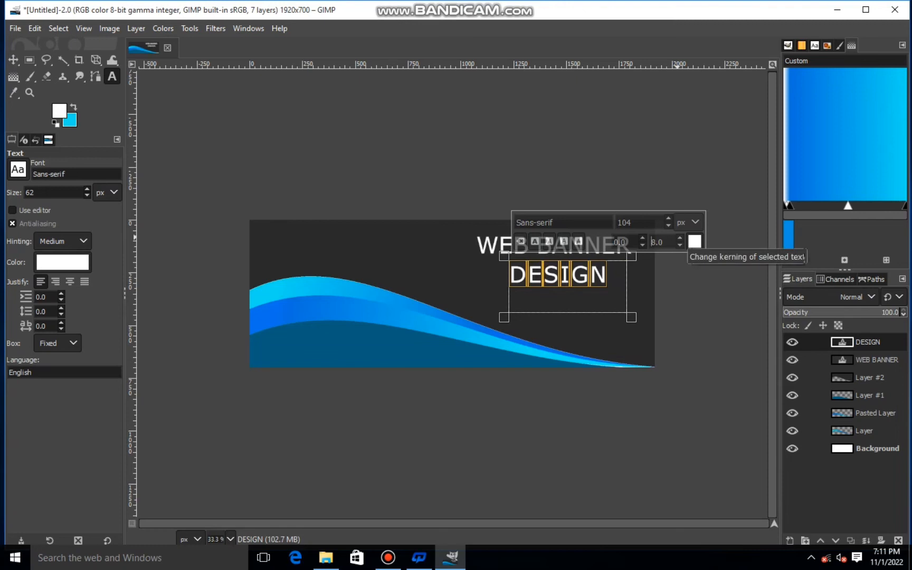
left_click(680, 239)
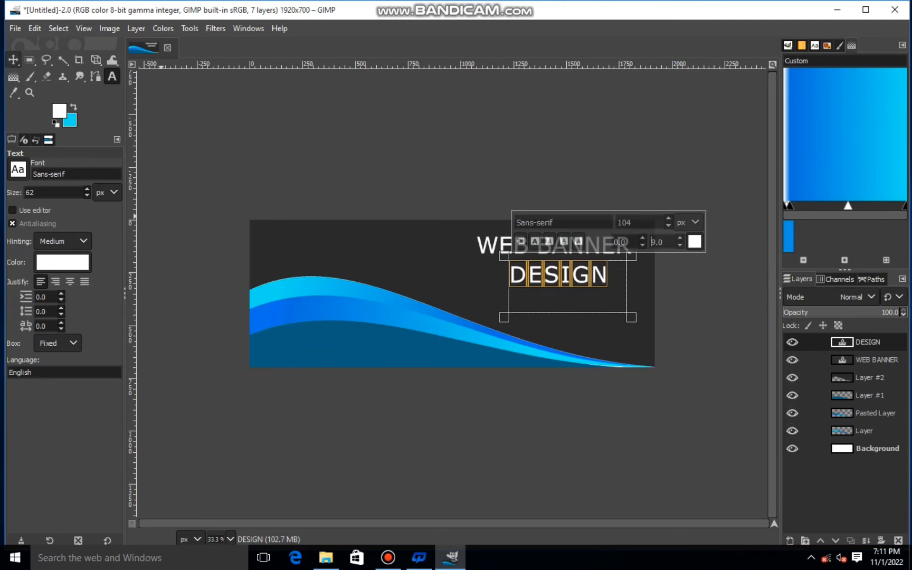
Reopen the DESIGN text for editing, extend its box slightly to the left, and select all its letters.
left_click(13, 60)
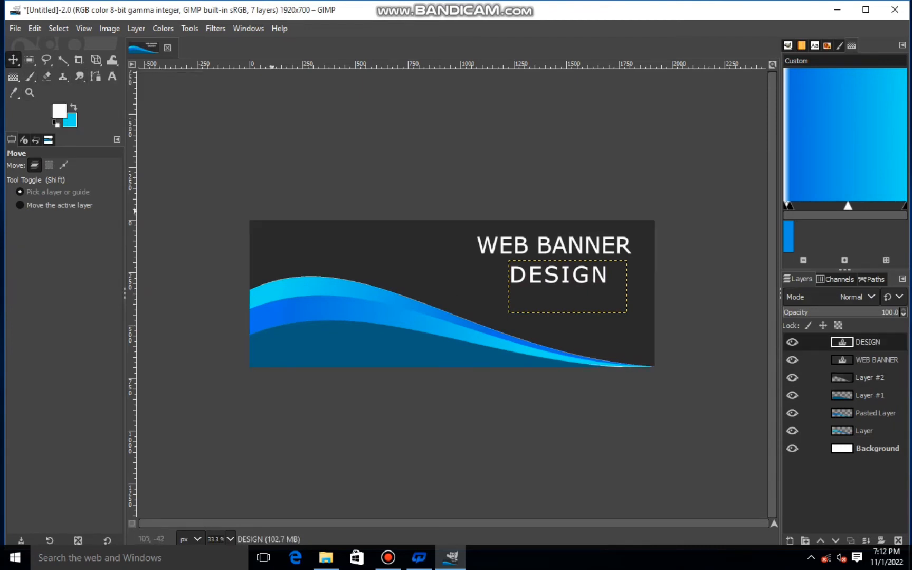
left_click(112, 76)
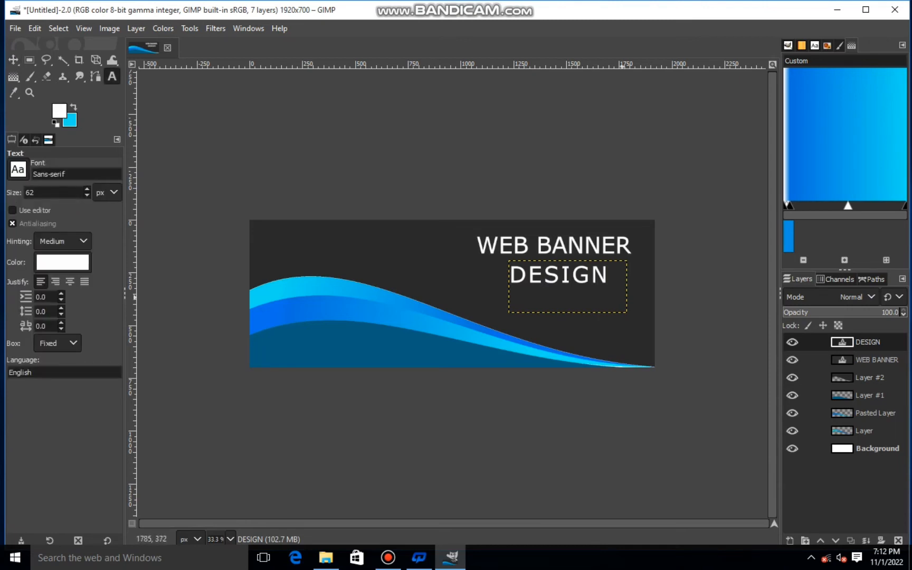
left_click(615, 290)
left_click_drag(614, 291, 500, 288)
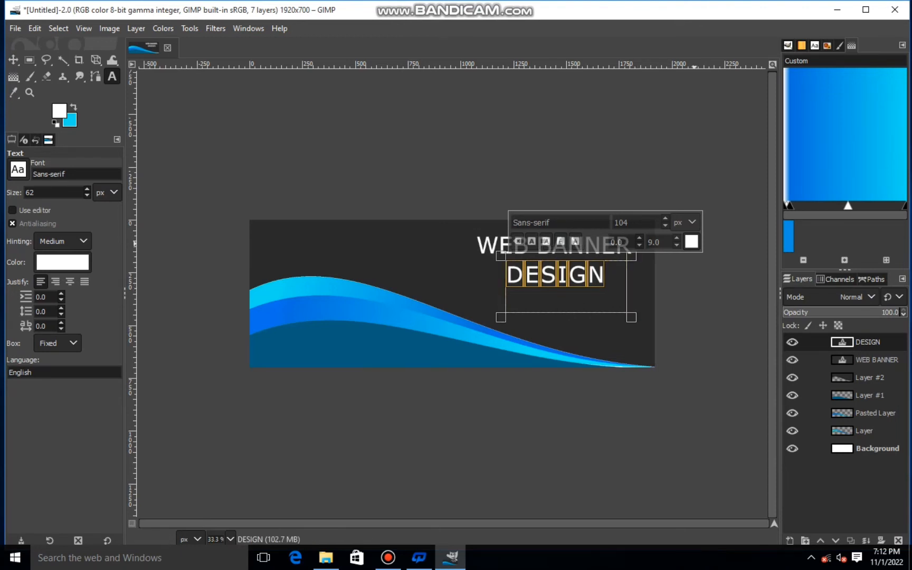
Recolour the selected DESIGN text to bright blue 0016f5.
left_click(691, 242)
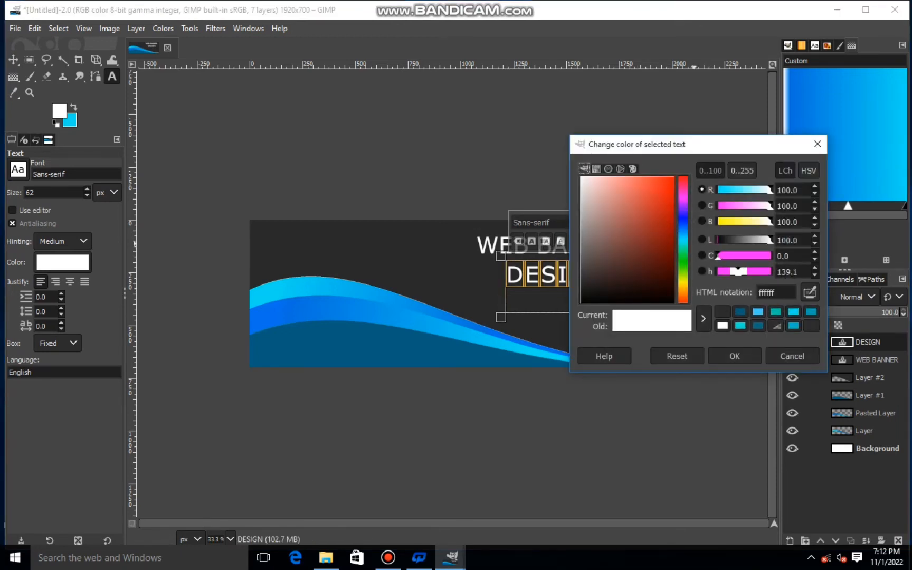
left_click(683, 220)
left_click_drag(669, 178, 674, 181)
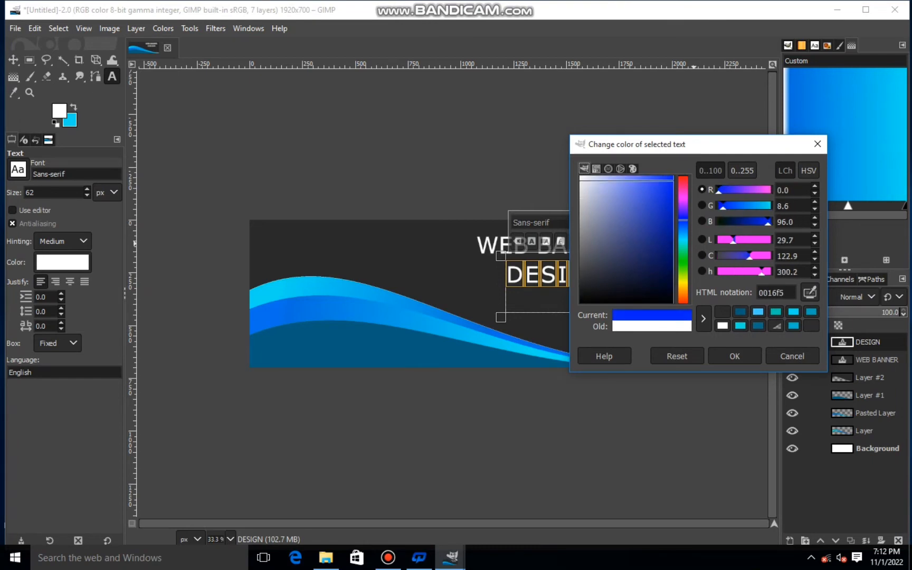
left_click(734, 357)
Change the selected DESIGN text to a darker, more muted blue.
left_click(690, 243)
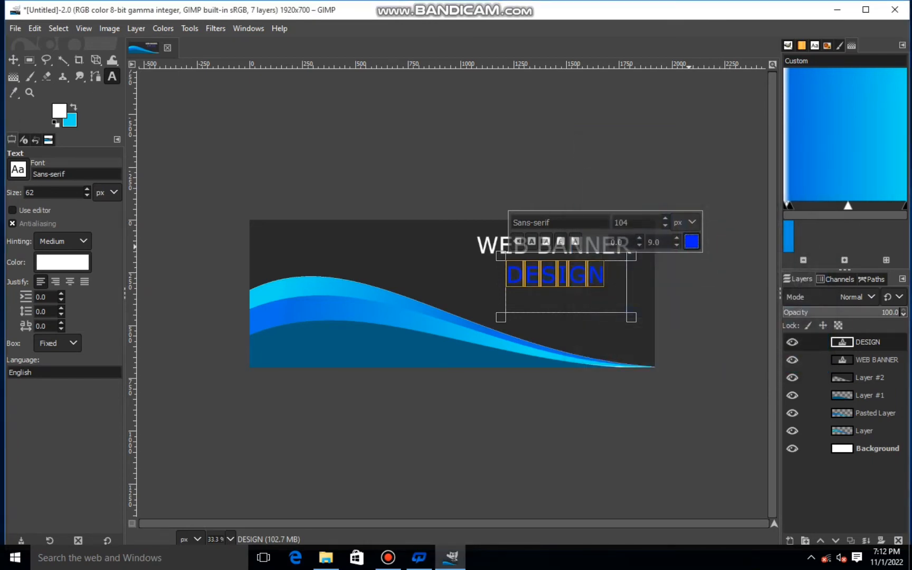
left_click_drag(651, 212, 656, 223)
left_click(730, 359)
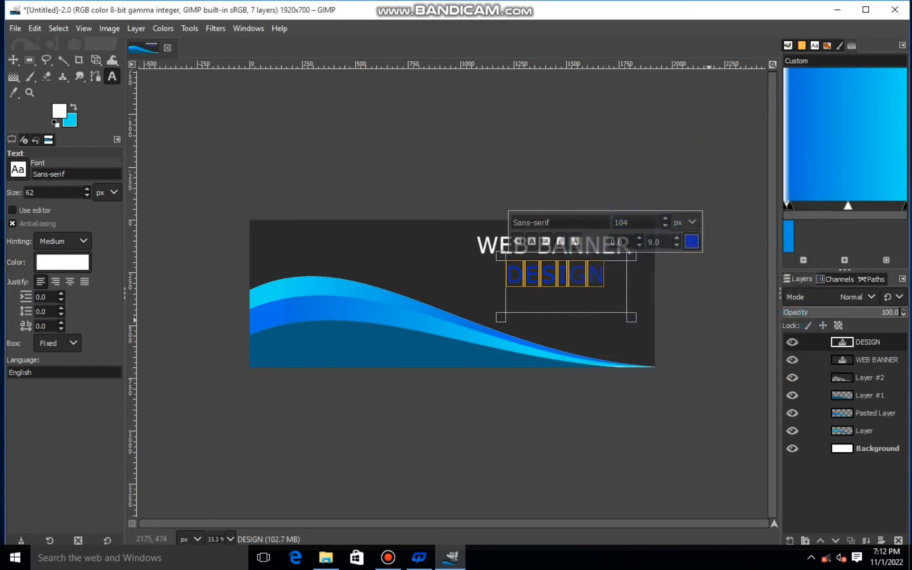
Recolour the selected DESIGN text to teal and shorten its text box from below.
left_click(691, 243)
left_click(681, 245)
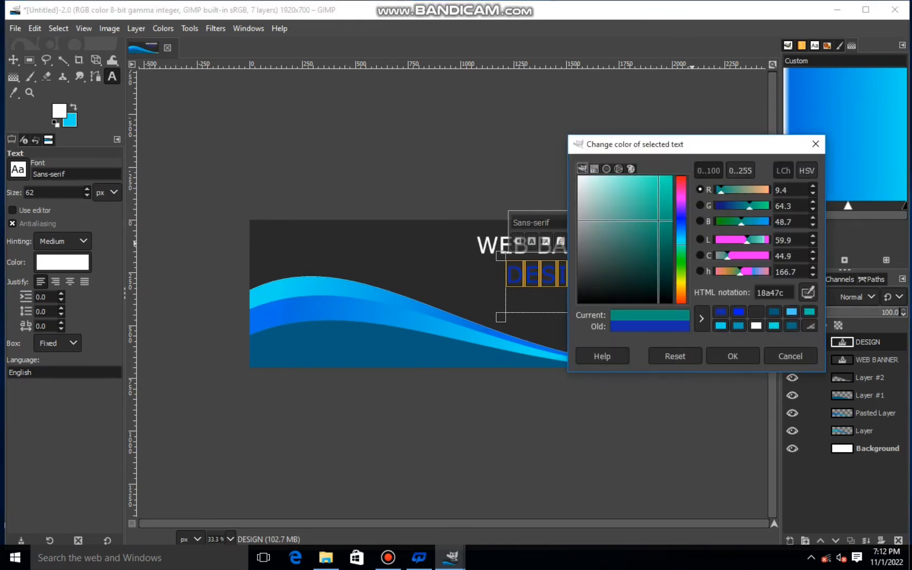
left_click_drag(654, 235, 666, 207)
left_click(680, 241)
left_click(733, 356)
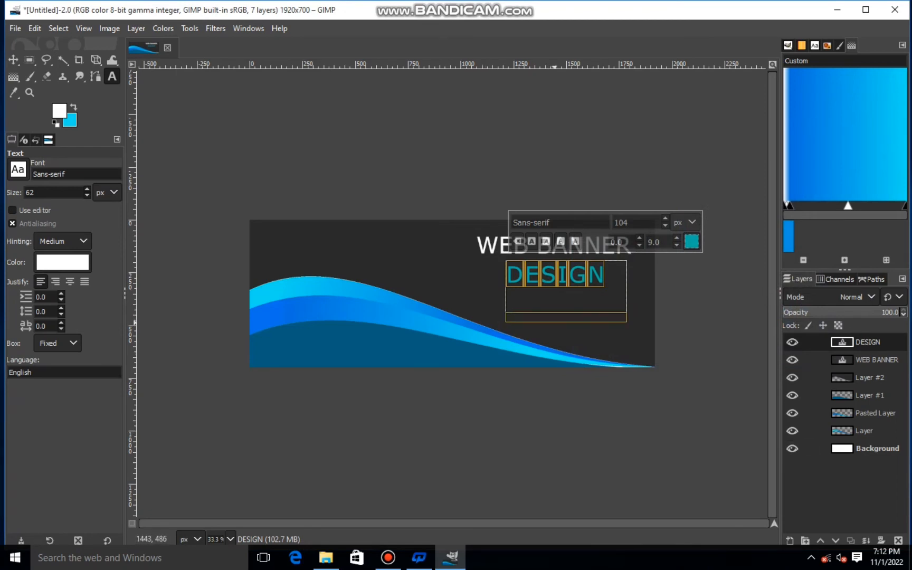
left_click_drag(562, 323, 553, 299)
Add a white 62 px text box below DESIGN reading HEADLINE YOUR TEXT HERE.
left_click_drag(488, 302, 649, 334)
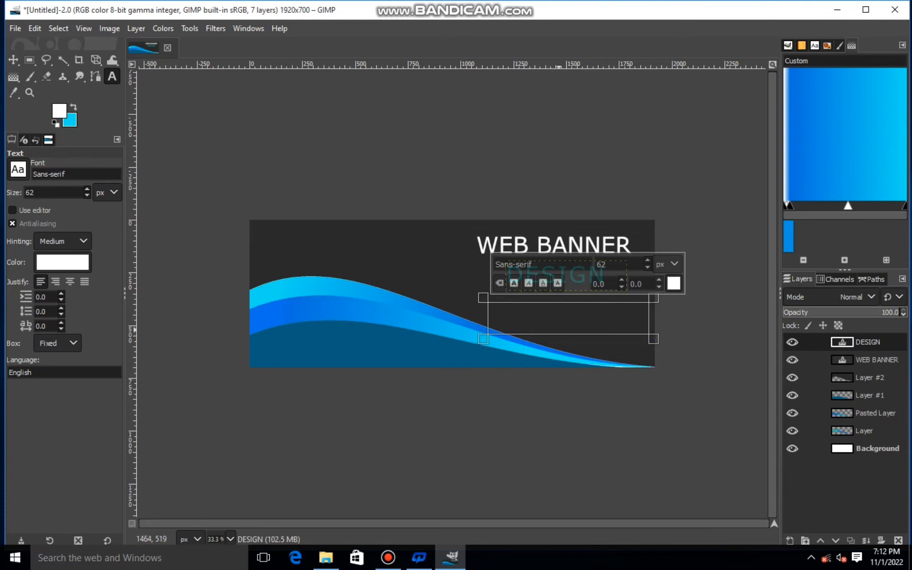
left_click_drag(482, 316, 473, 316)
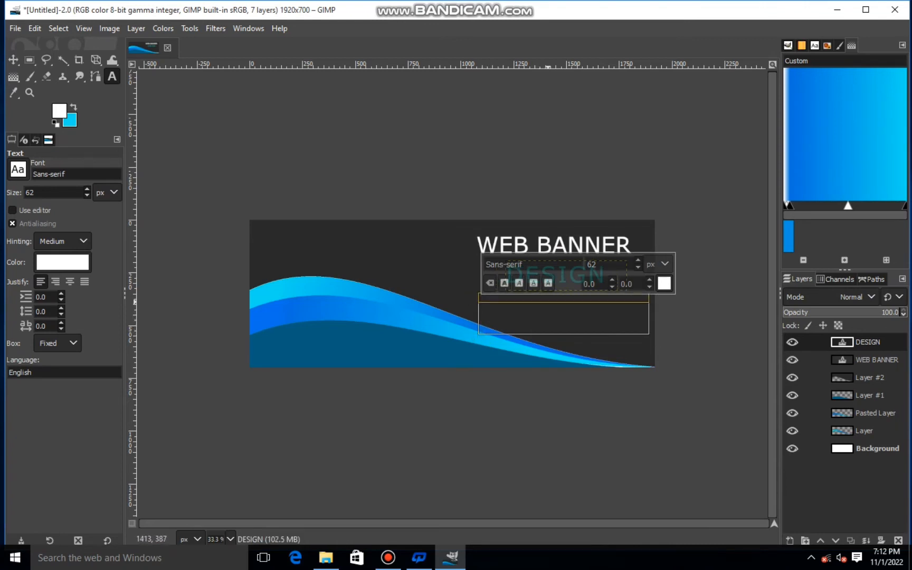
left_click_drag(548, 301, 547, 294)
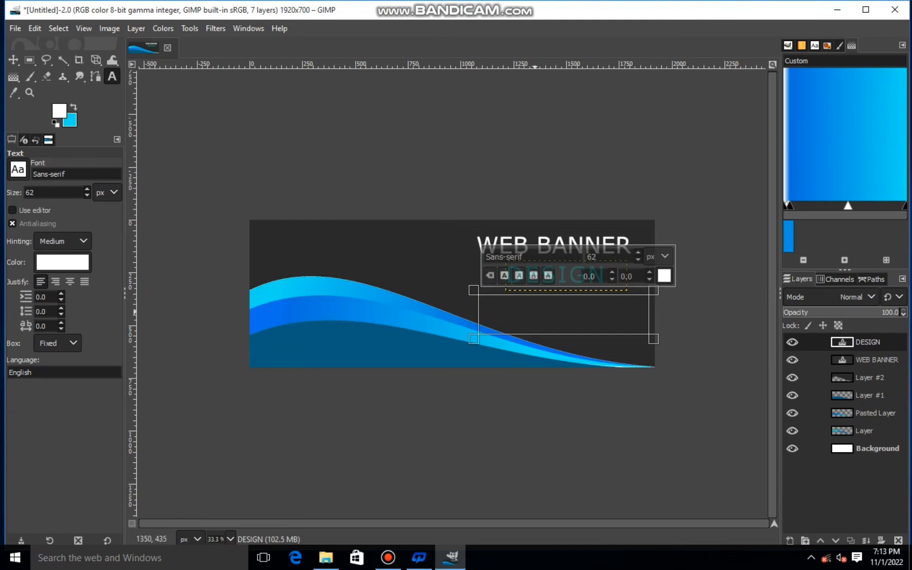
type("HEA")
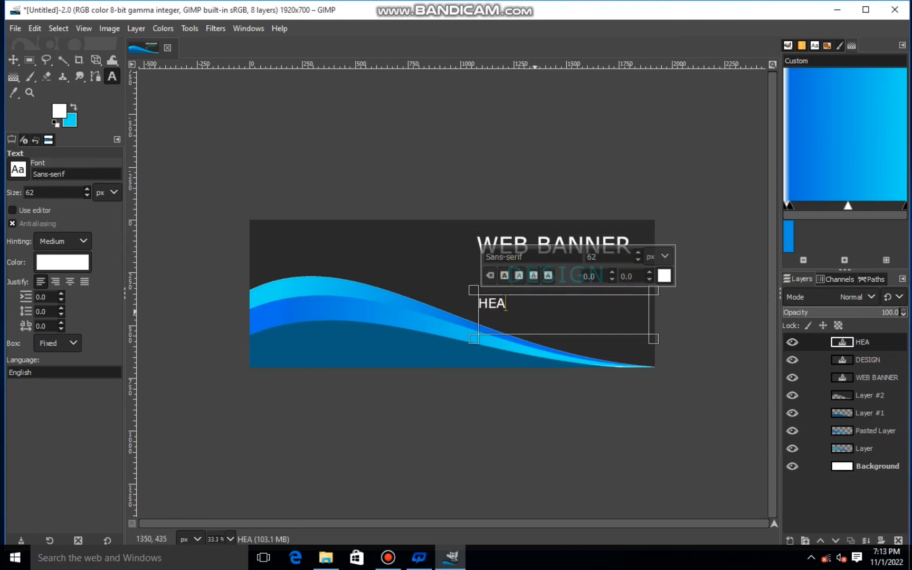
type("DLIN")
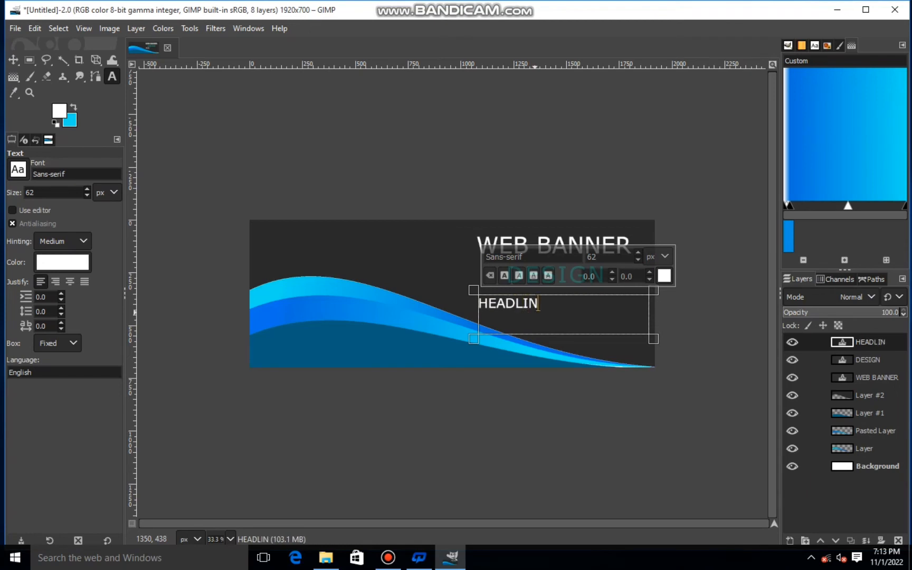
type("E YO")
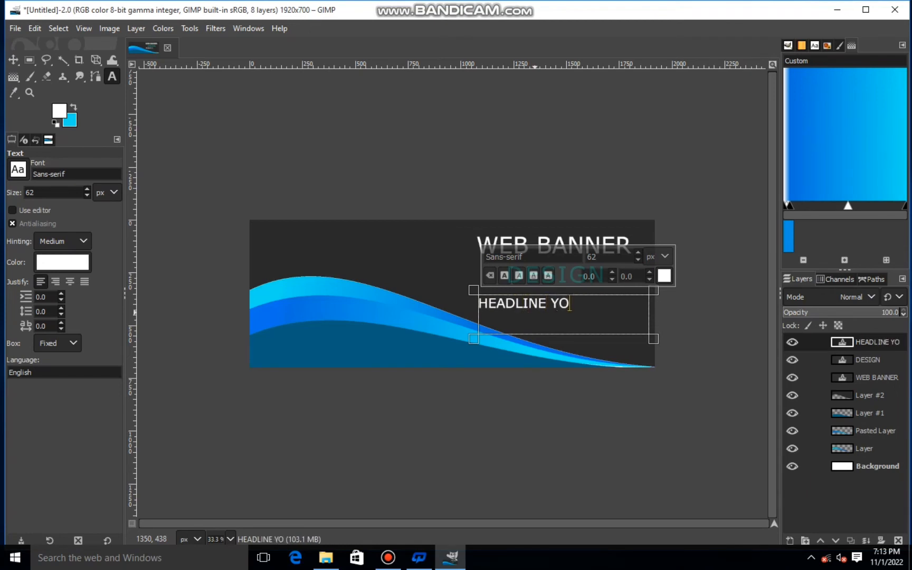
type("UR TEXT")
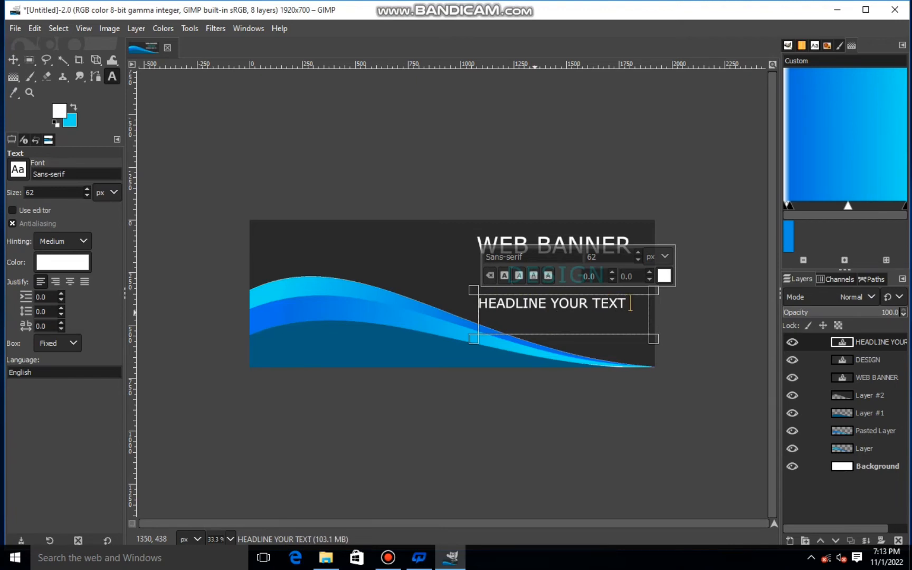
type(" HERE")
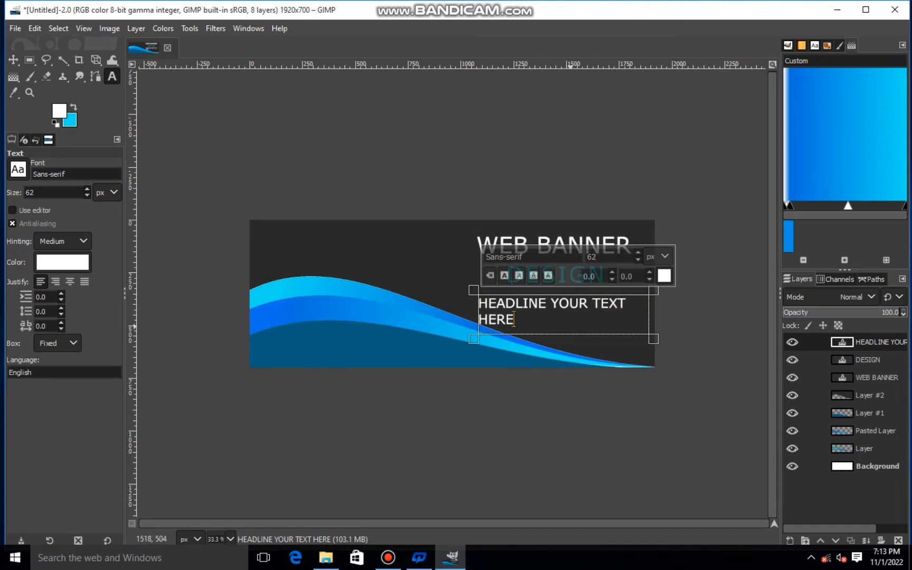
Reduce all of the HEADLINE YOUR TEXT HERE text to 45 px and shrink its box around the single line.
key("ctrl+a")
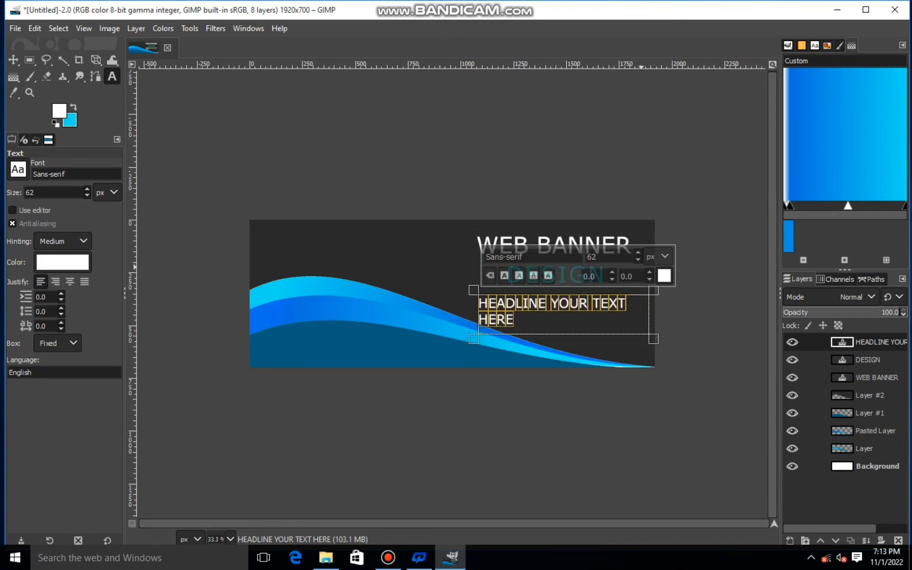
left_click(637, 259)
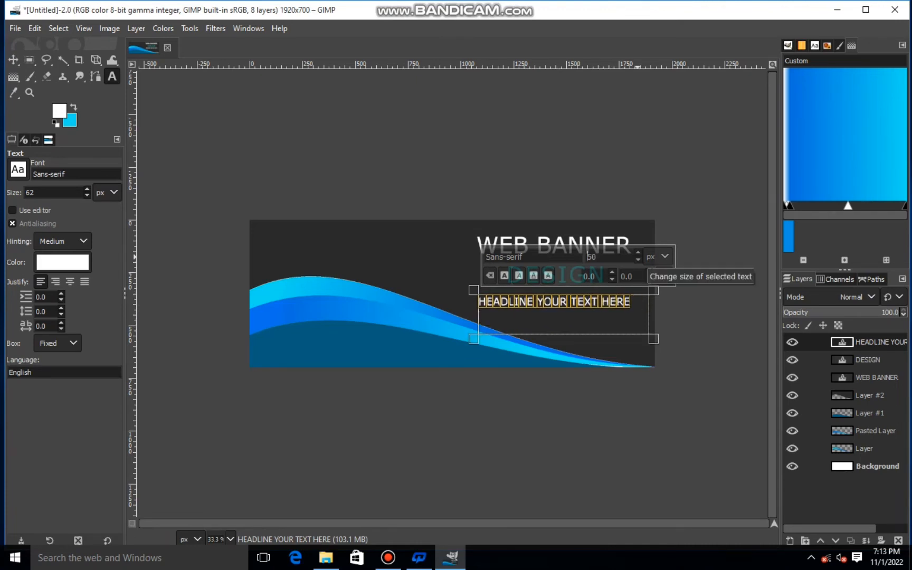
left_click(637, 259)
left_click(637, 259)
left_click(637, 259)
left_click(637, 260)
left_click(637, 260)
left_click_drag(473, 294, 639, 315)
left_click_drag(474, 305, 489, 308)
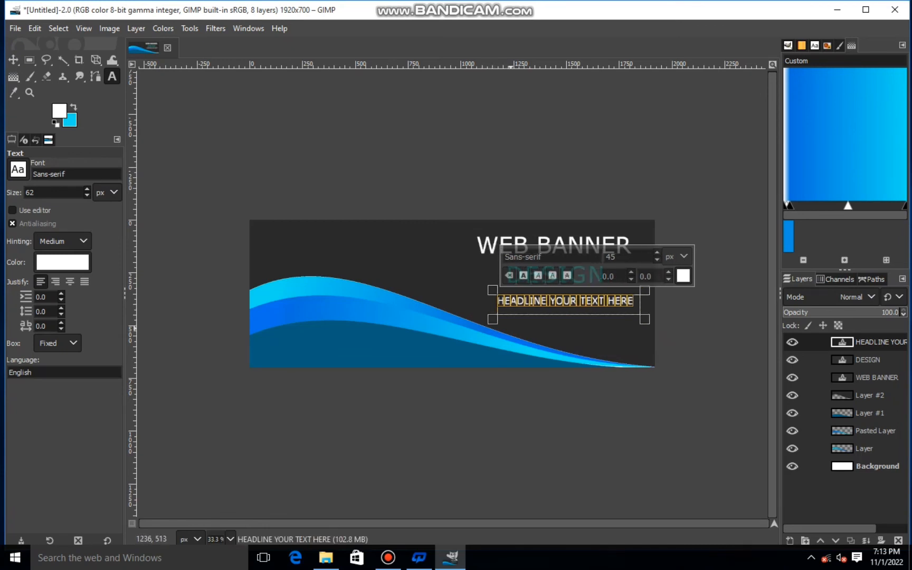
Shift the HEADLINE YOUR TEXT HERE layer slightly up and to the left beneath DESIGN with the Scale tool.
left_click(866, 360)
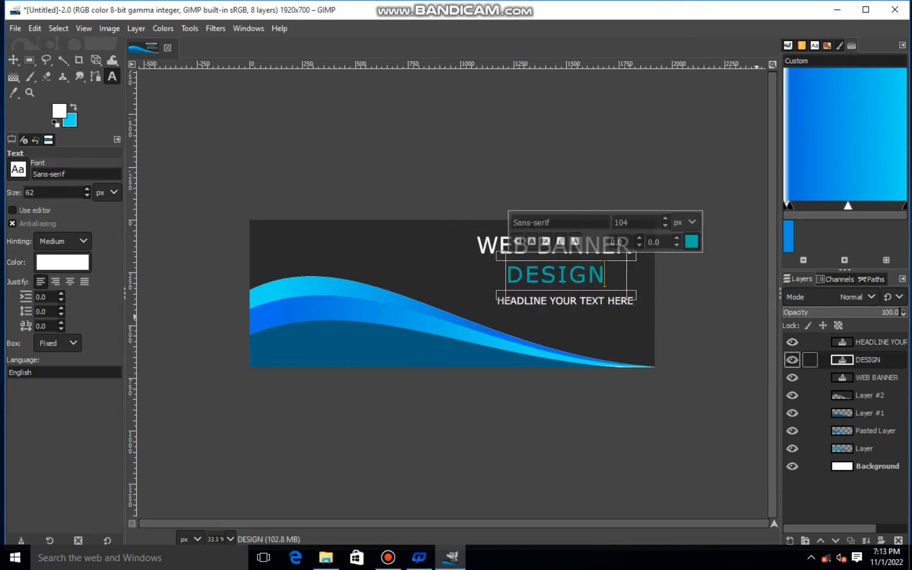
left_click(876, 466)
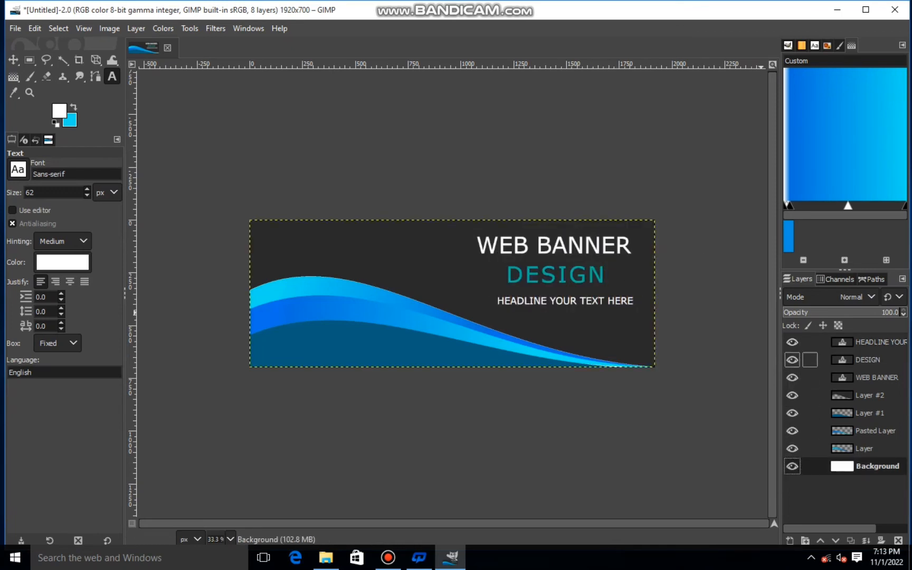
left_click(876, 342)
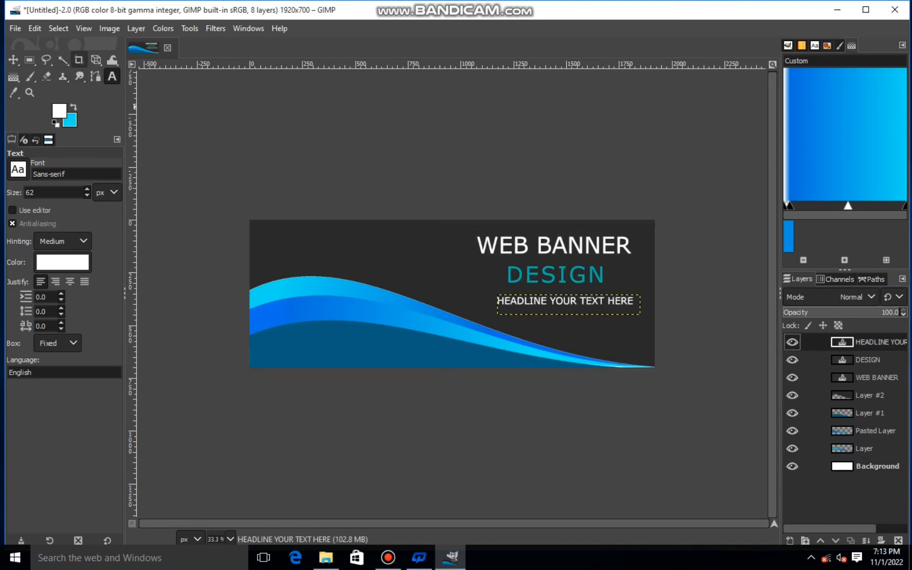
left_click_drag(95, 60, 126, 92)
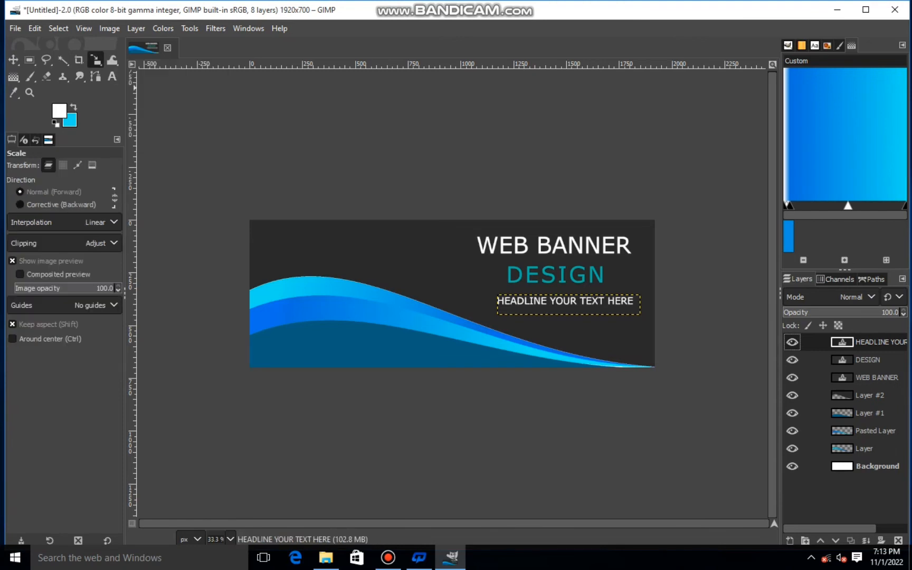
left_click(567, 299)
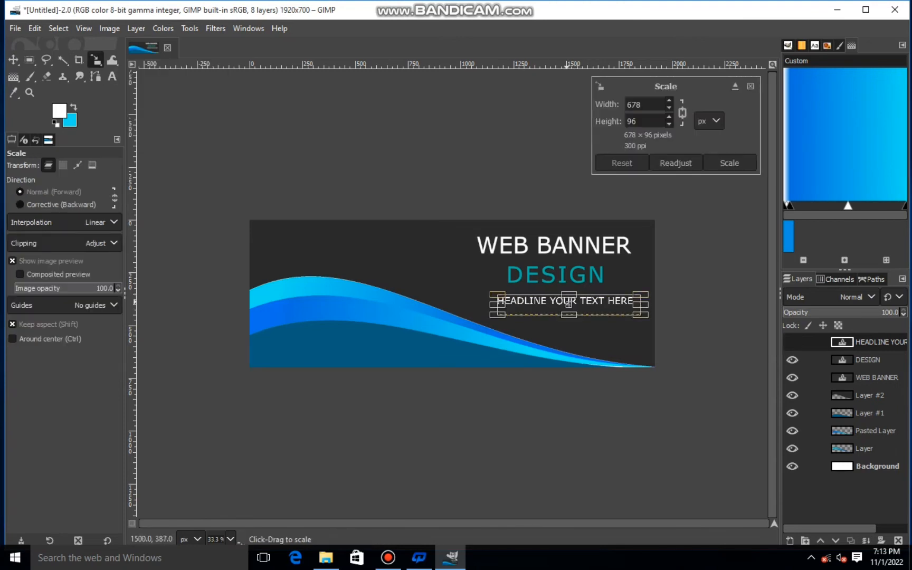
left_click_drag(566, 301, 559, 299)
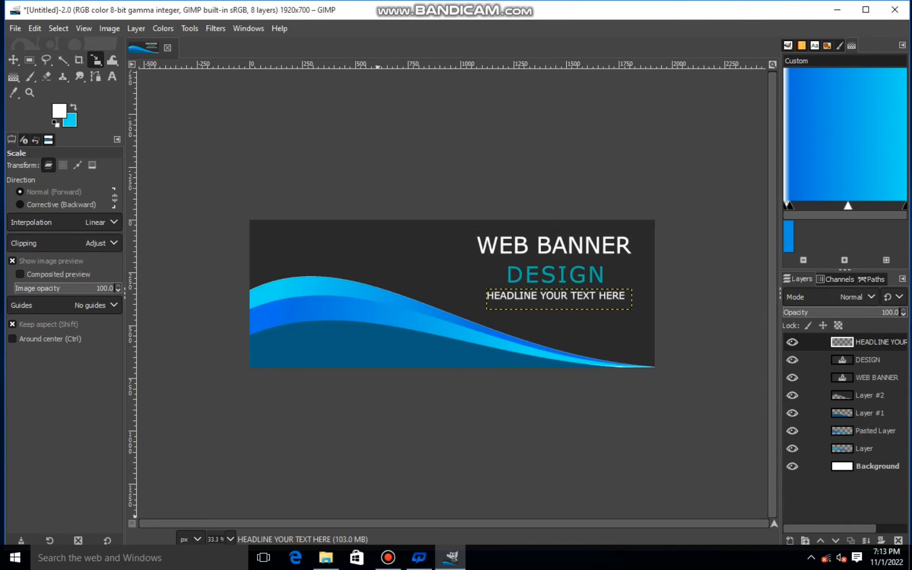
Import the Facebook-logo image from the Downloads folder into the banner as a new layer.
left_click(326, 558)
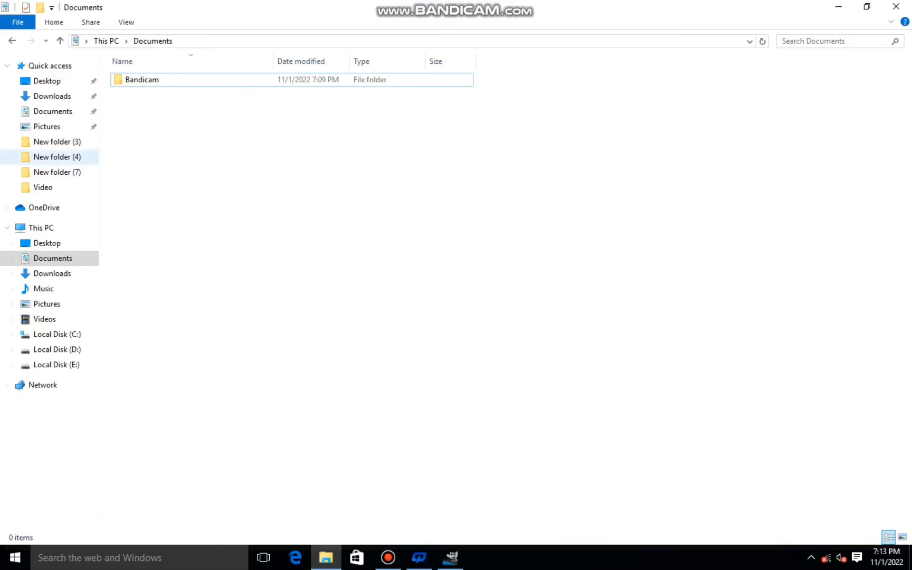
left_click(53, 96)
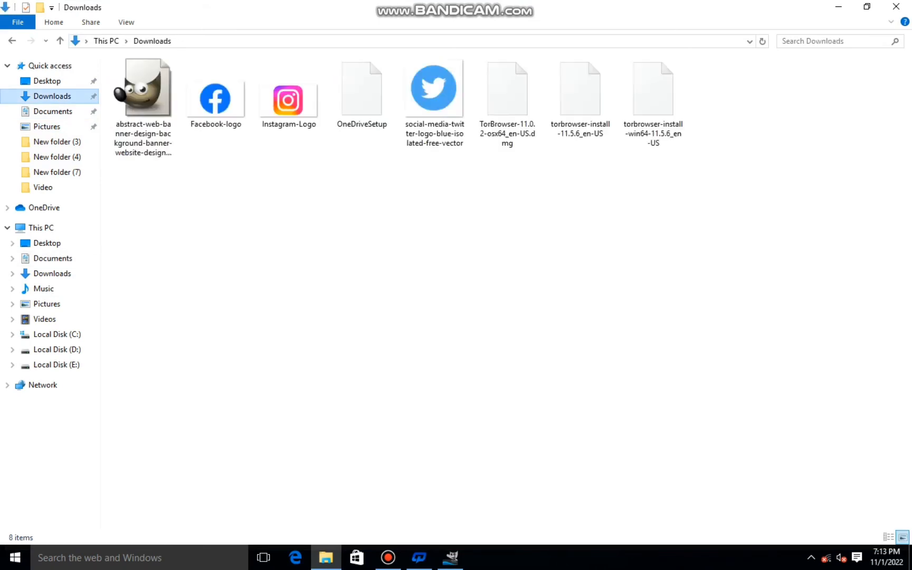
left_click_drag(216, 97, 452, 557)
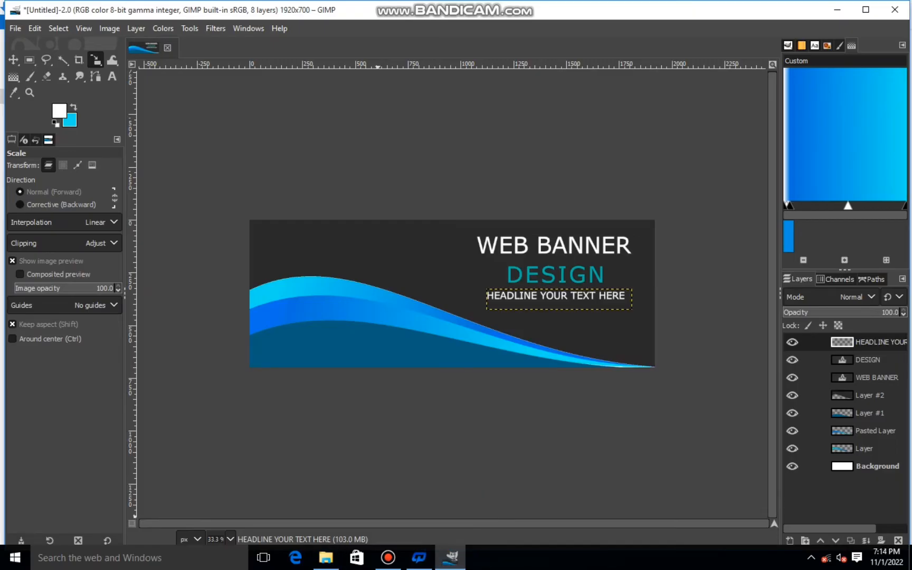
left_click_drag(325, 391, 324, 391)
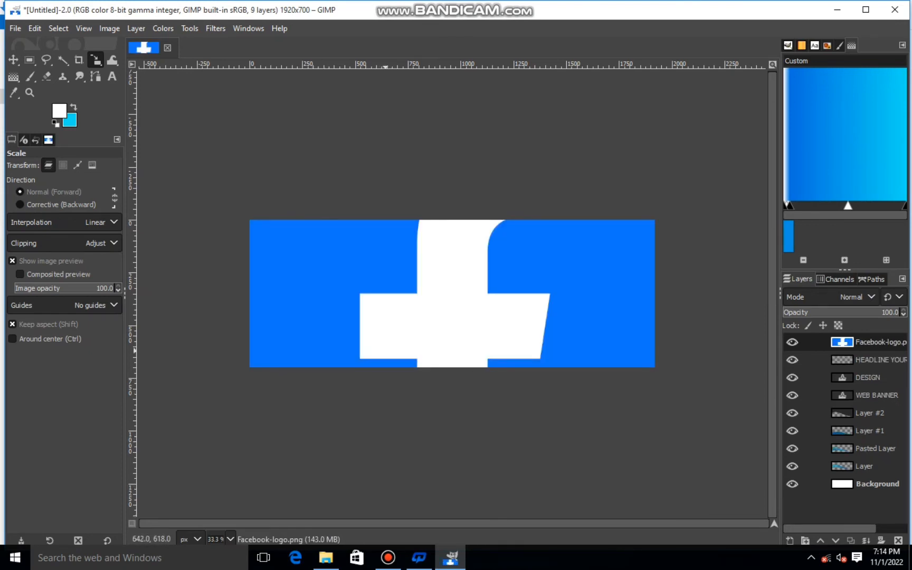
Scale the Facebook logo down to a small icon and place it in the banner's upper-left corner.
left_click(389, 331)
left_click_drag(630, 432, 278, 243)
scroll(266, 249, "up", 1)
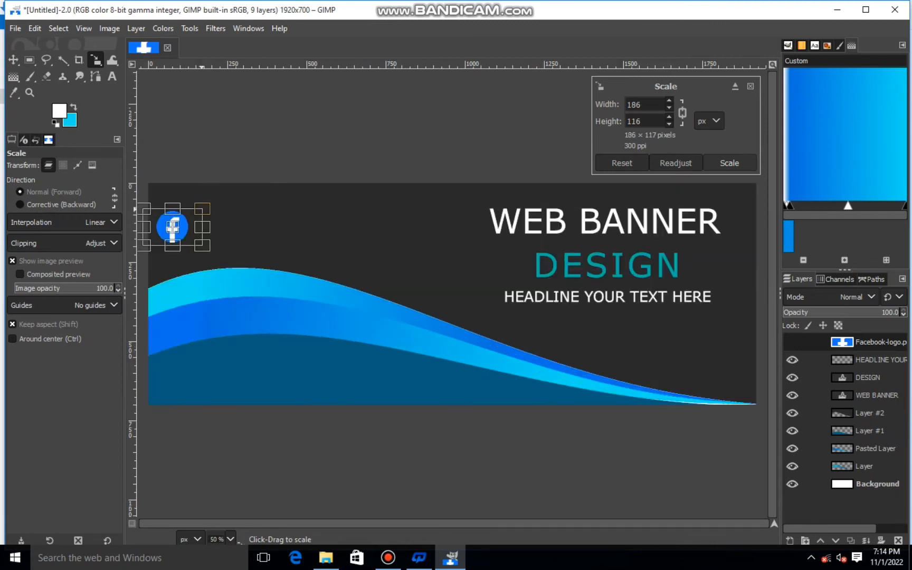
left_click_drag(176, 225, 172, 202)
left_click(729, 163)
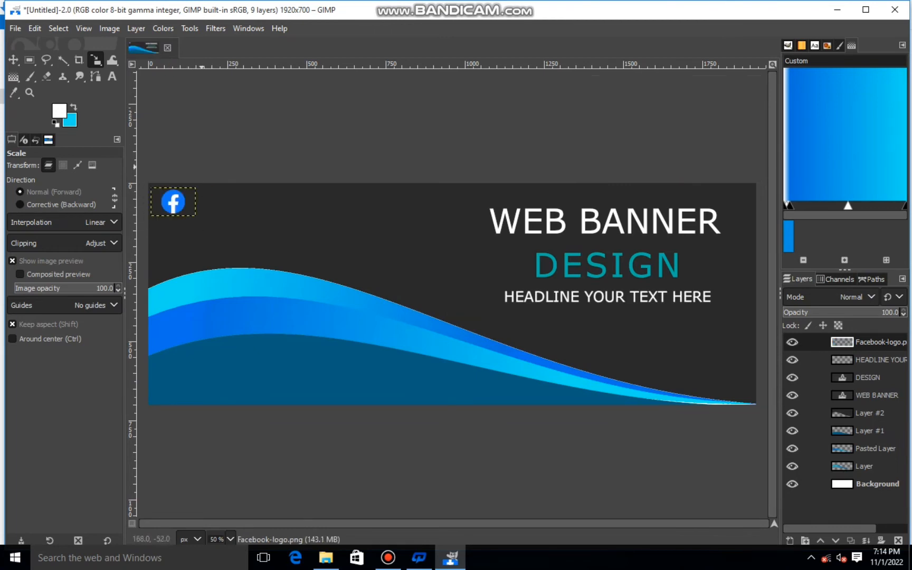
Add a 62 px facebook.com text to the right of the Facebook logo and tighten its box around the word.
left_click(112, 76)
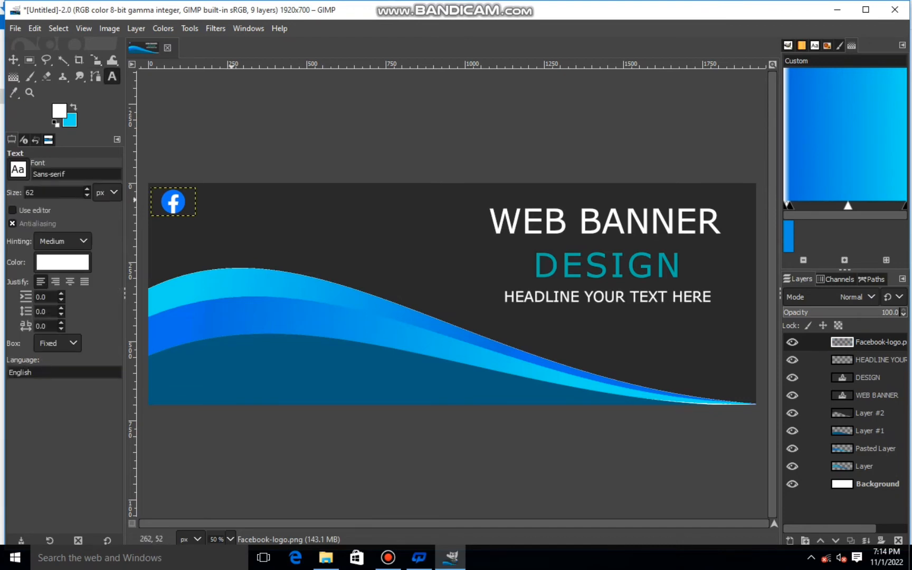
left_click_drag(233, 201, 430, 245)
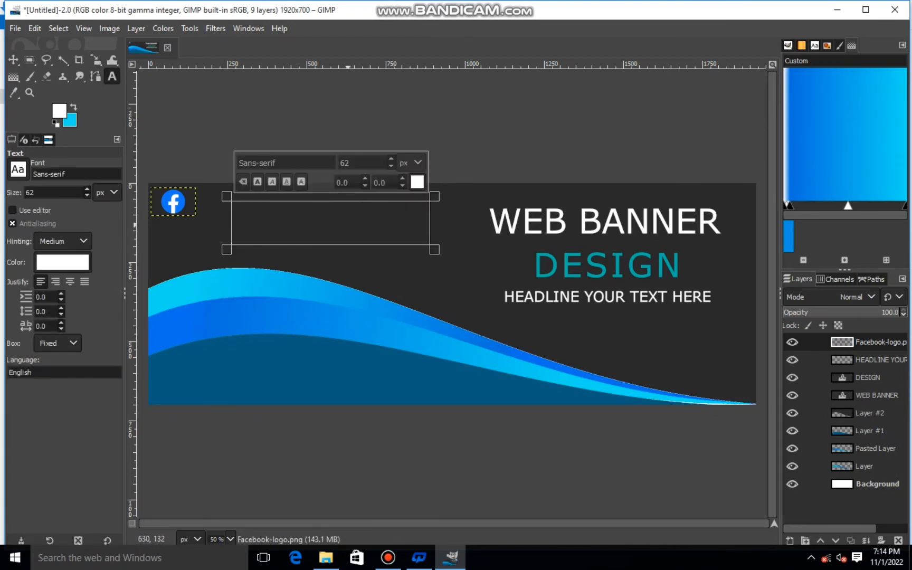
type("fac")
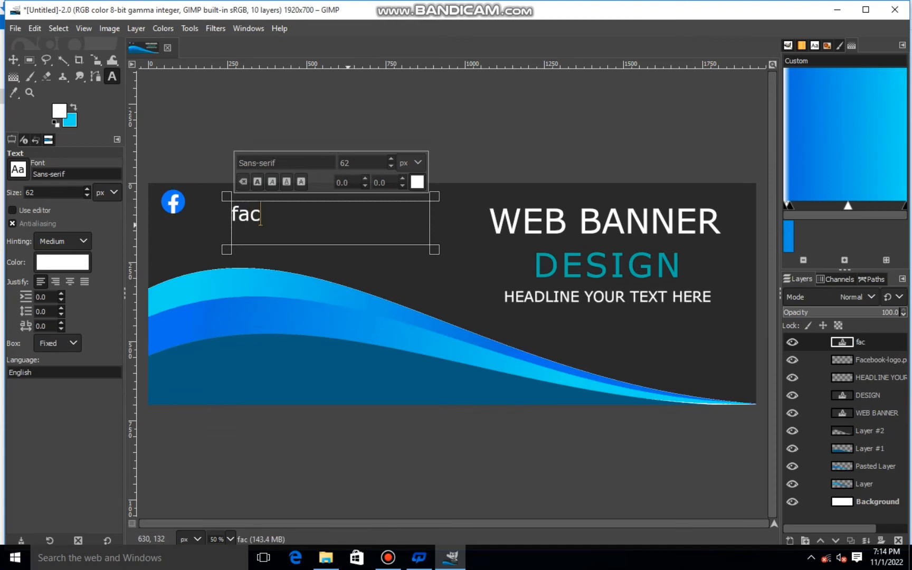
type("ebook.co")
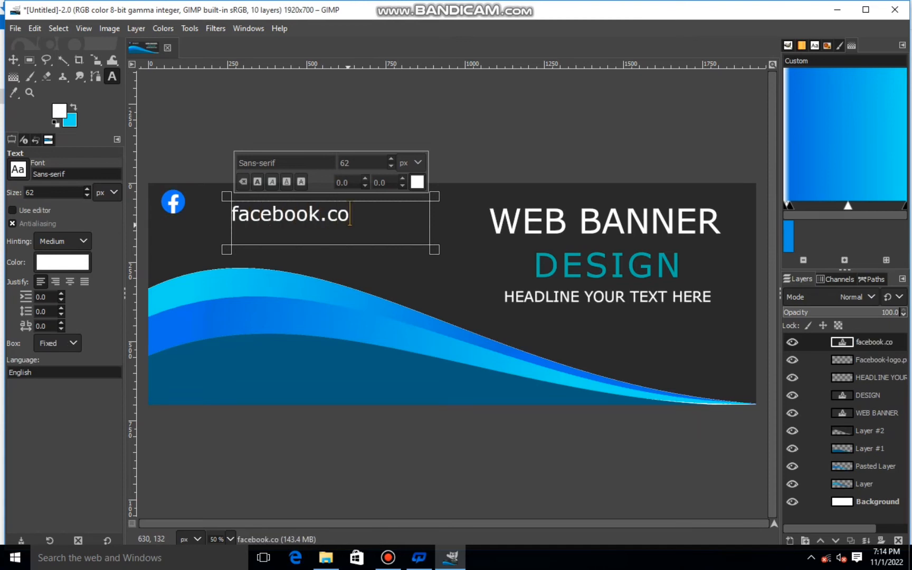
type("m")
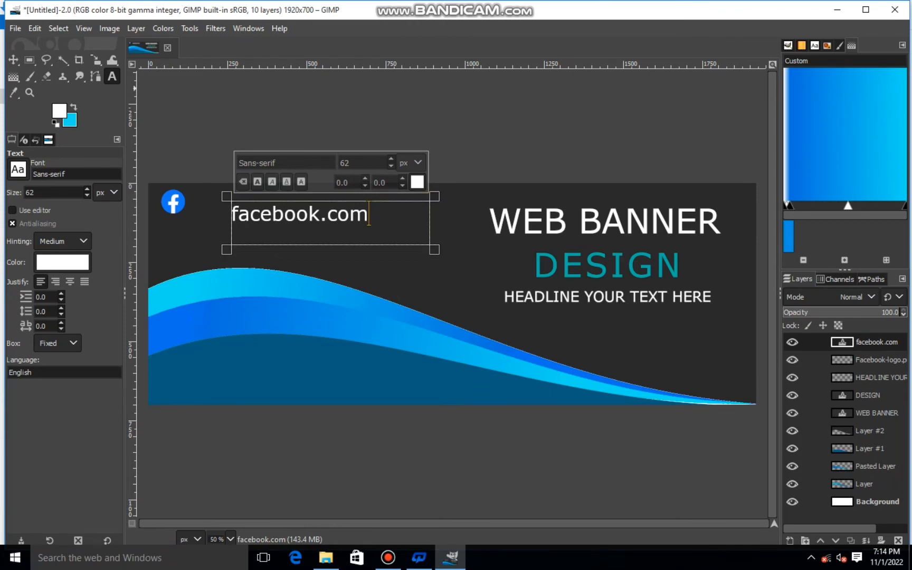
left_click_drag(435, 226, 375, 227)
left_click_drag(323, 251, 324, 232)
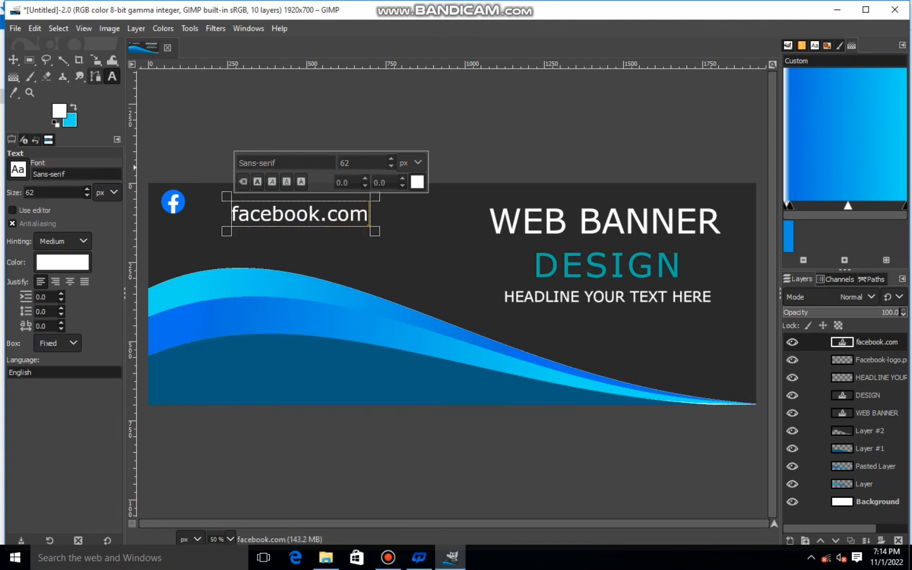
Scale the facebook.com text down to about 152 × 28 px and centre it directly beneath the Facebook logo.
left_click(95, 59)
left_click(286, 212)
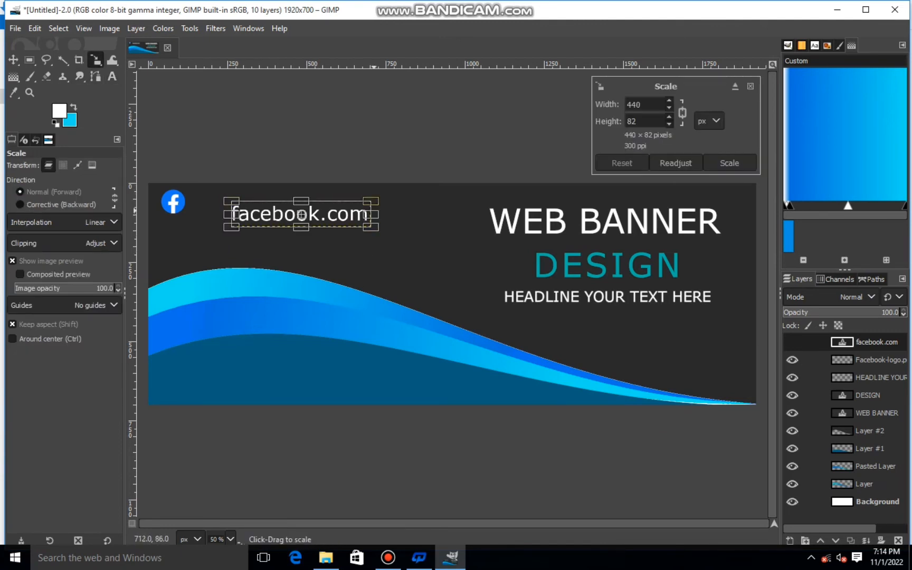
left_click_drag(372, 201, 189, 228)
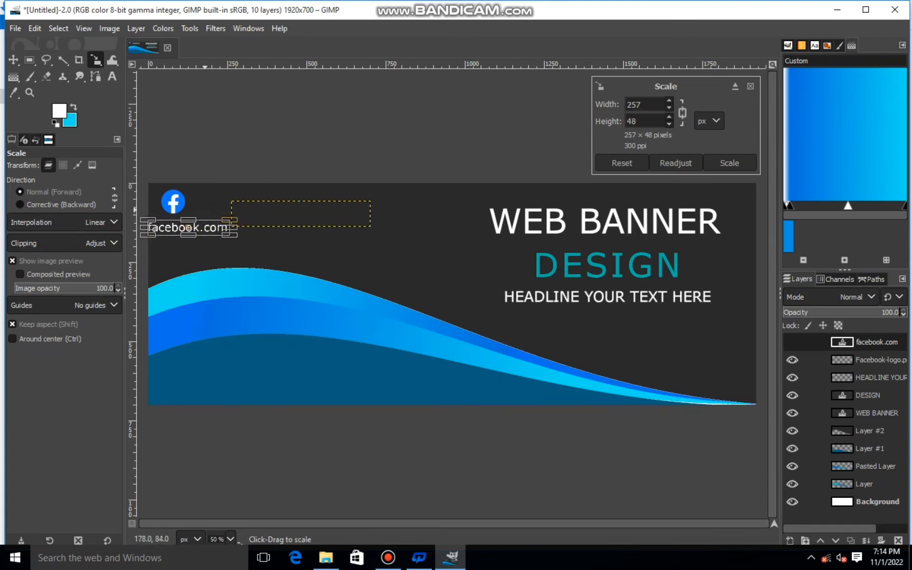
key("1")
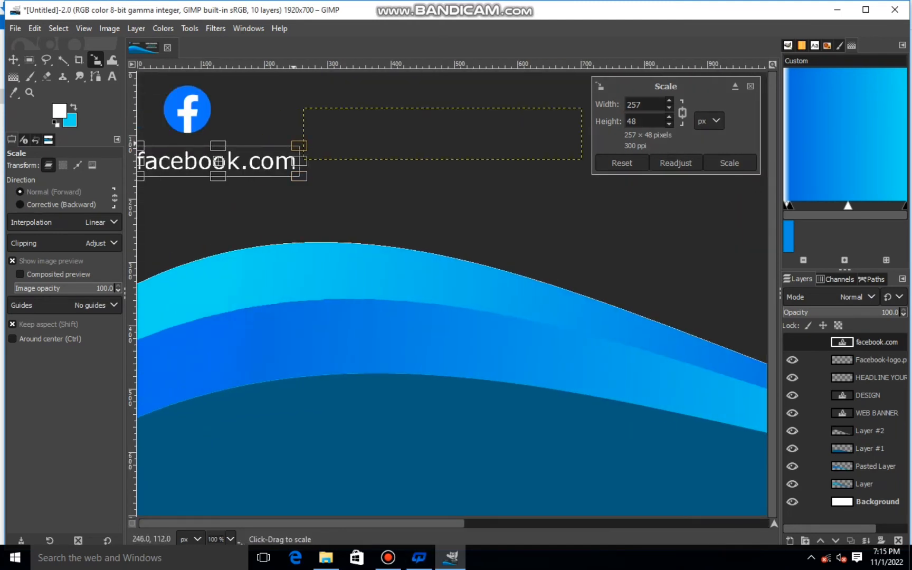
left_click_drag(294, 145, 200, 152)
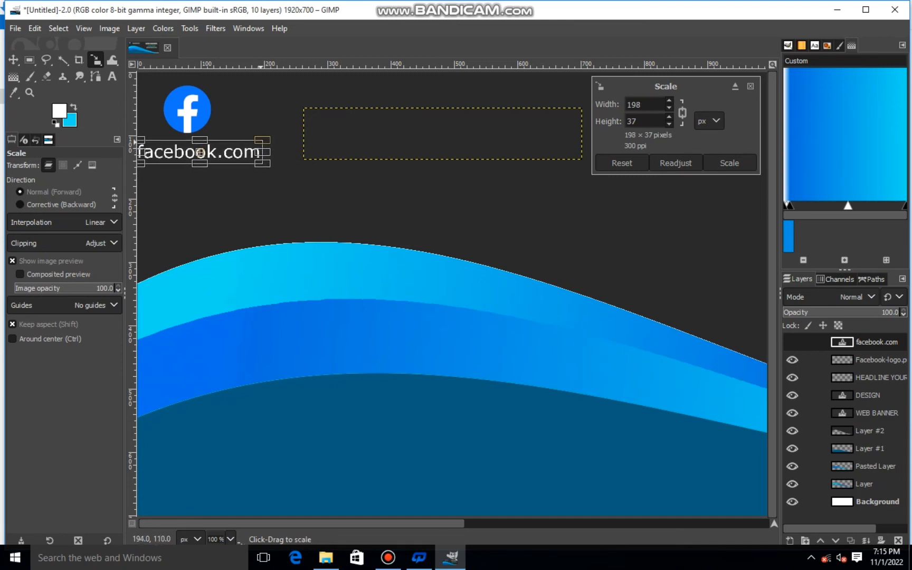
left_click_drag(266, 140, 253, 143)
left_click_drag(193, 153, 190, 148)
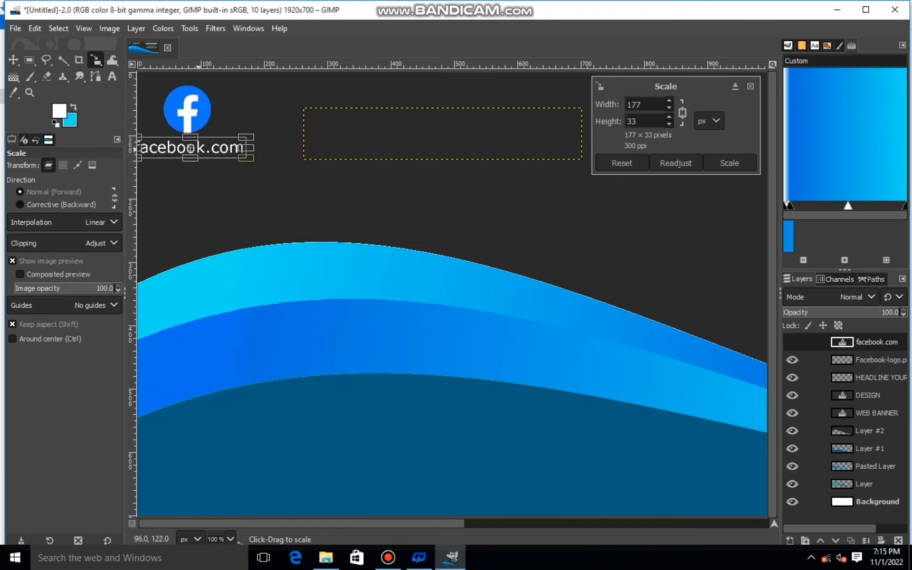
key("minus")
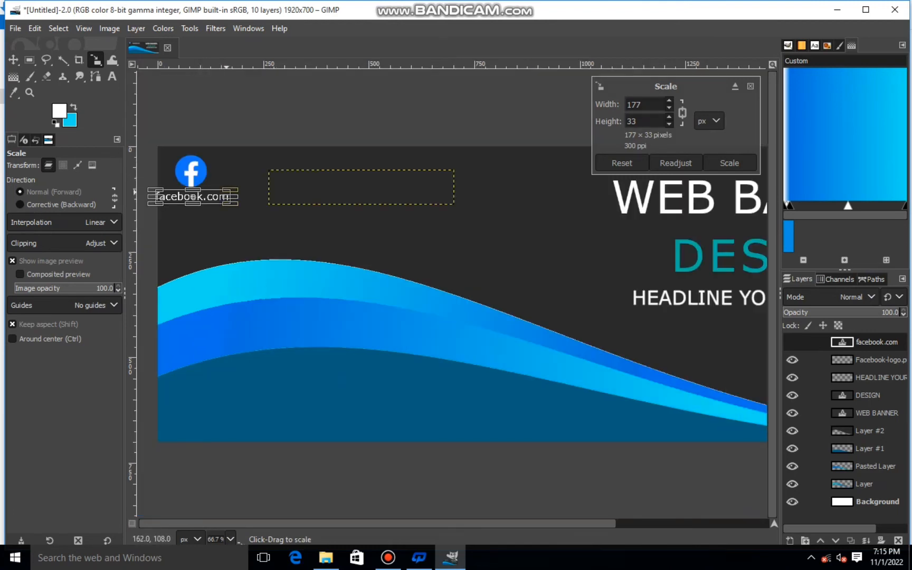
left_click_drag(228, 192, 217, 193)
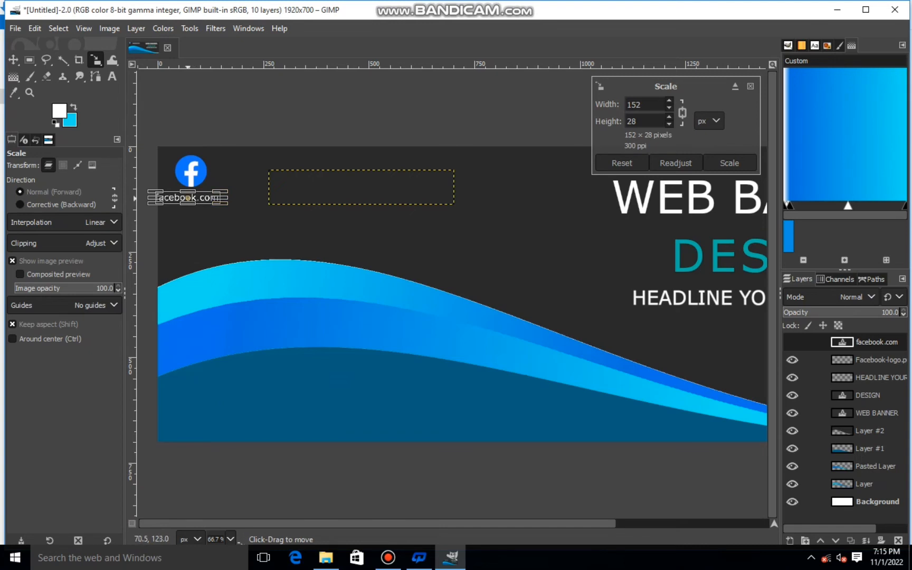
left_click_drag(187, 197, 191, 198)
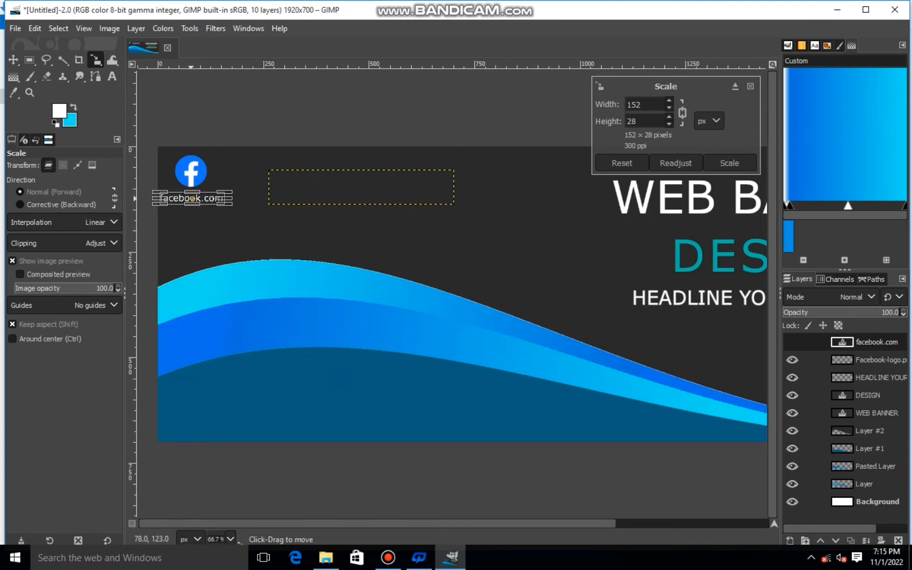
left_click(728, 163)
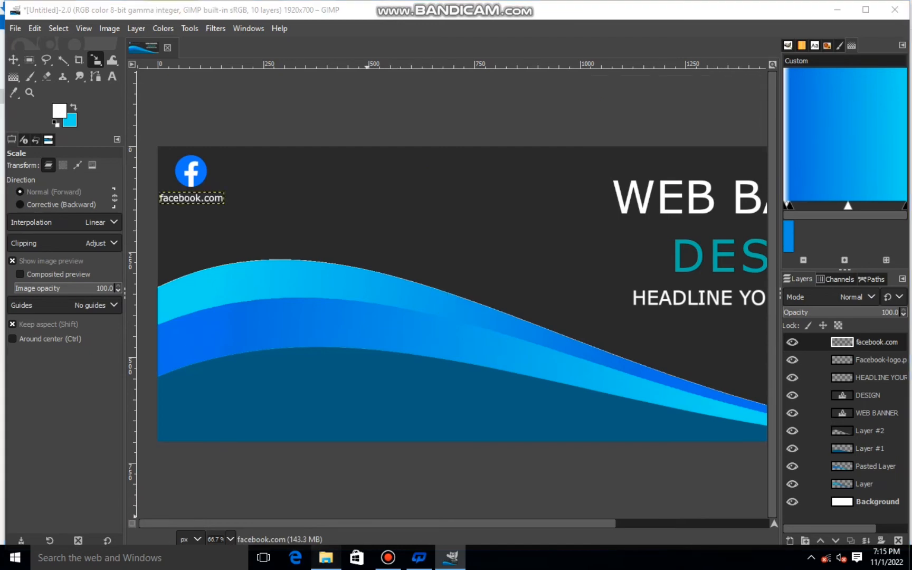
Import the Instagram-Logo.png image as a layer and scale it to about 108 × 61 px to the right of the Facebook logo.
left_click(326, 557)
left_click_drag(289, 98, 401, 296)
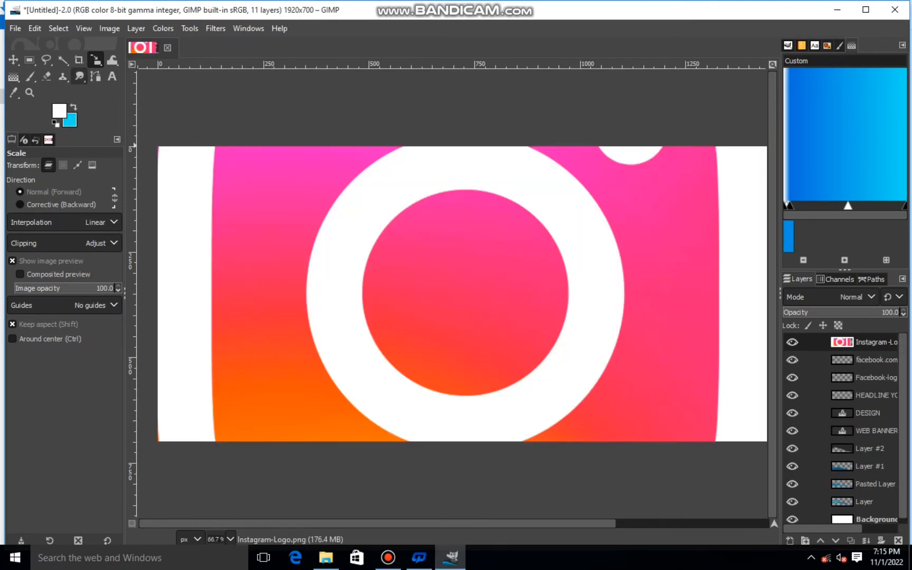
left_click_drag(334, 183, 608, 377)
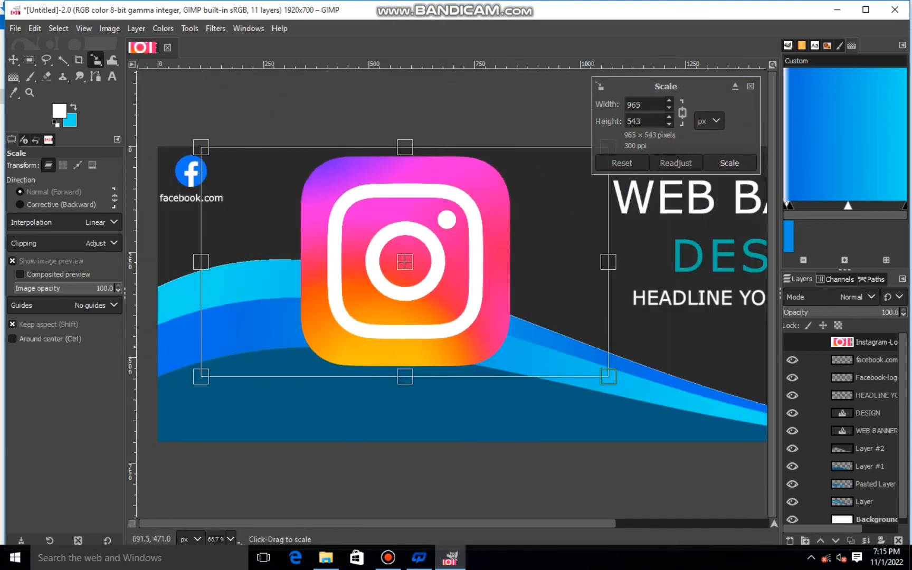
left_click_drag(450, 345, 296, 259)
left_click_drag(222, 155, 278, 174)
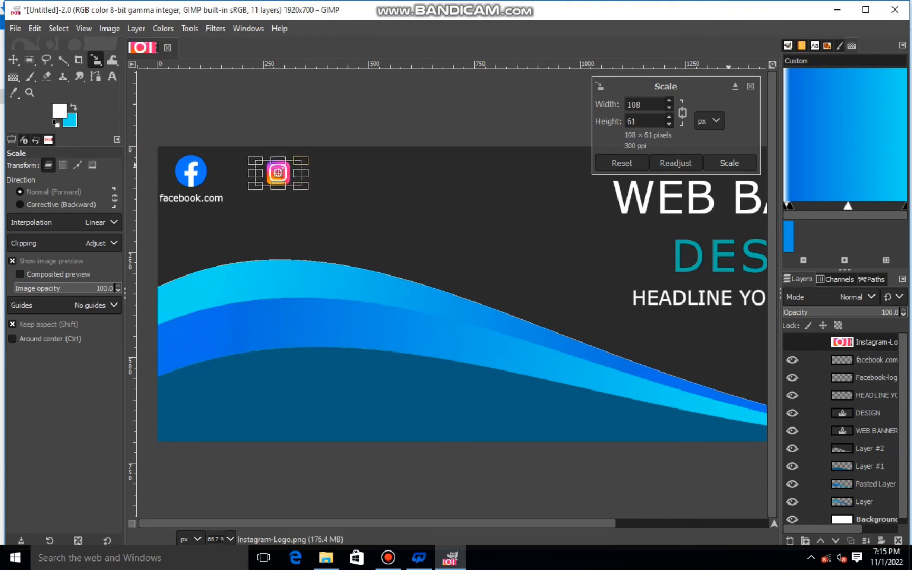
left_click(729, 165)
left_click_drag(239, 198, 393, 230)
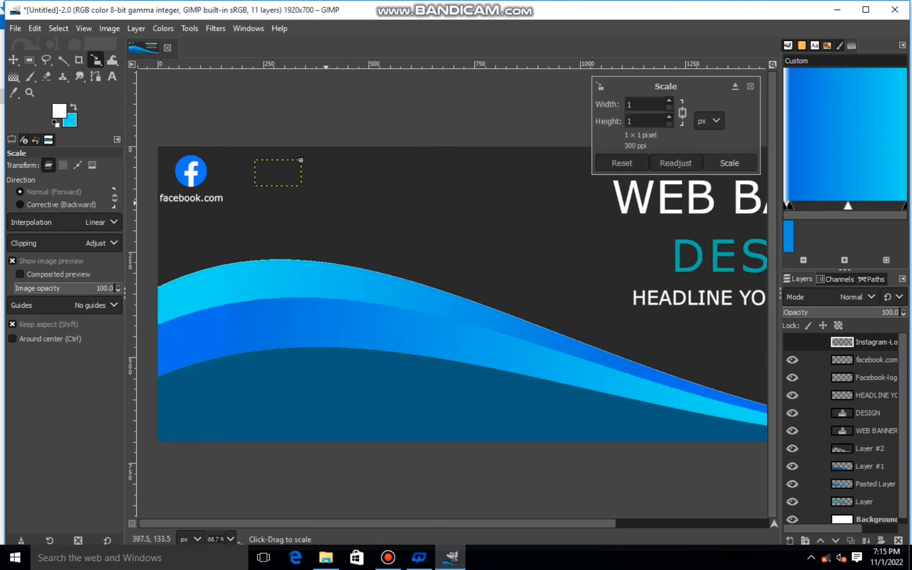
key("ctrl+z")
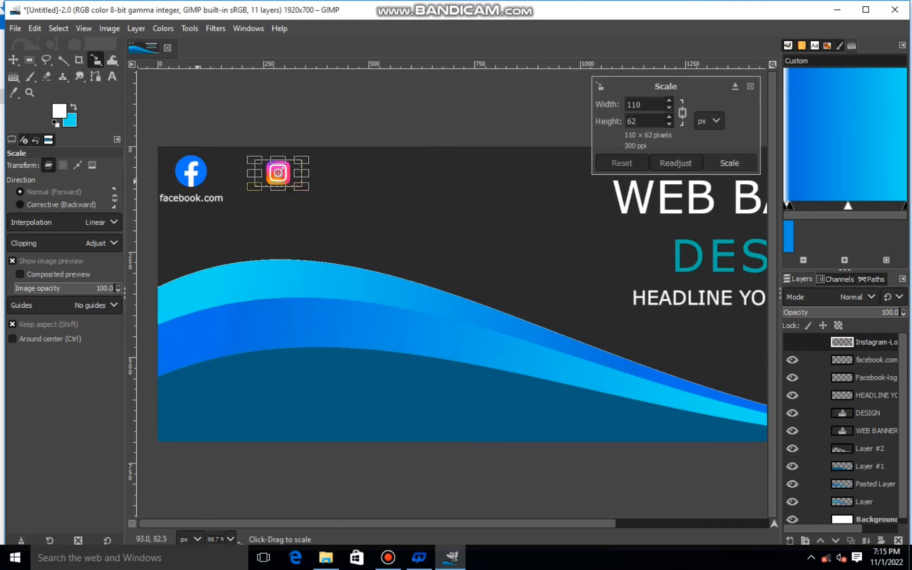
Add a 62 px instagram.com text below the Instagram logo and tighten its box around the word.
key("t")
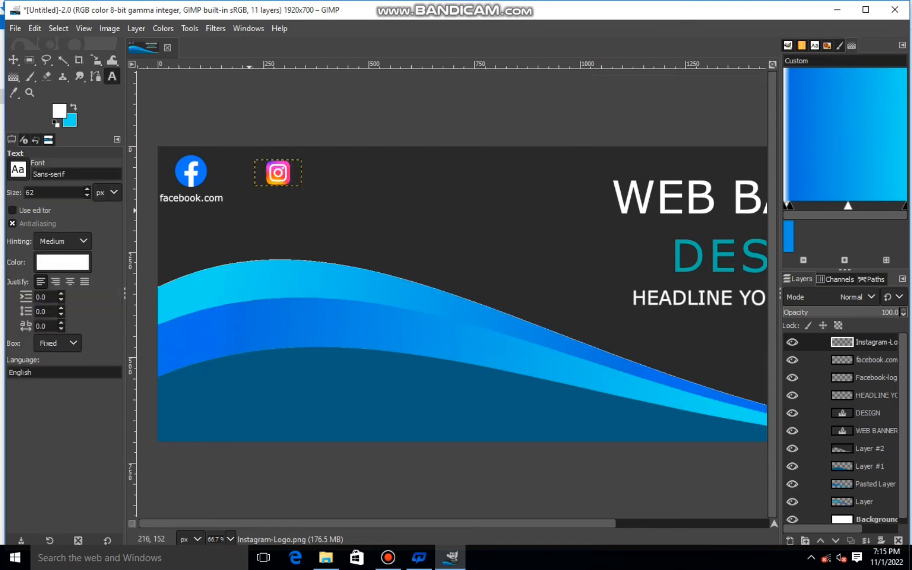
left_click_drag(242, 203, 557, 248)
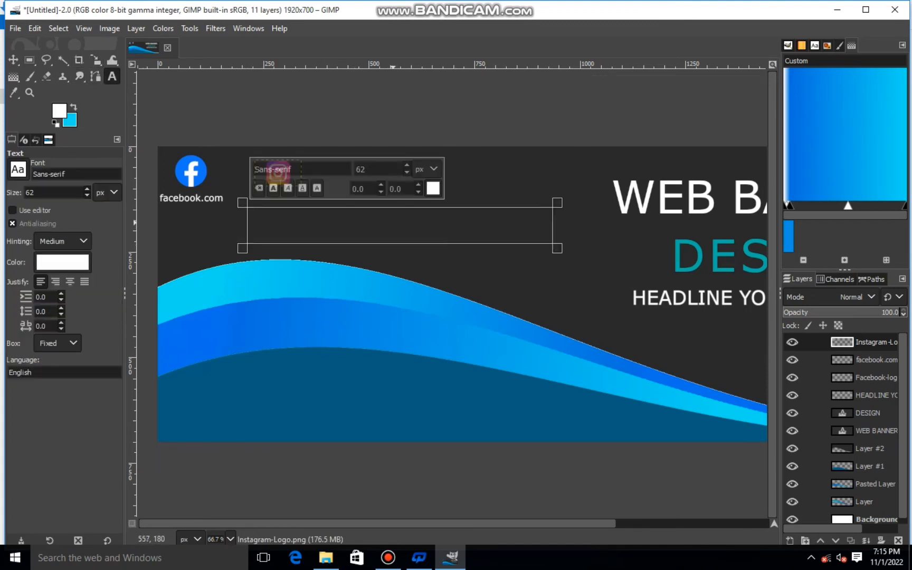
type("insta")
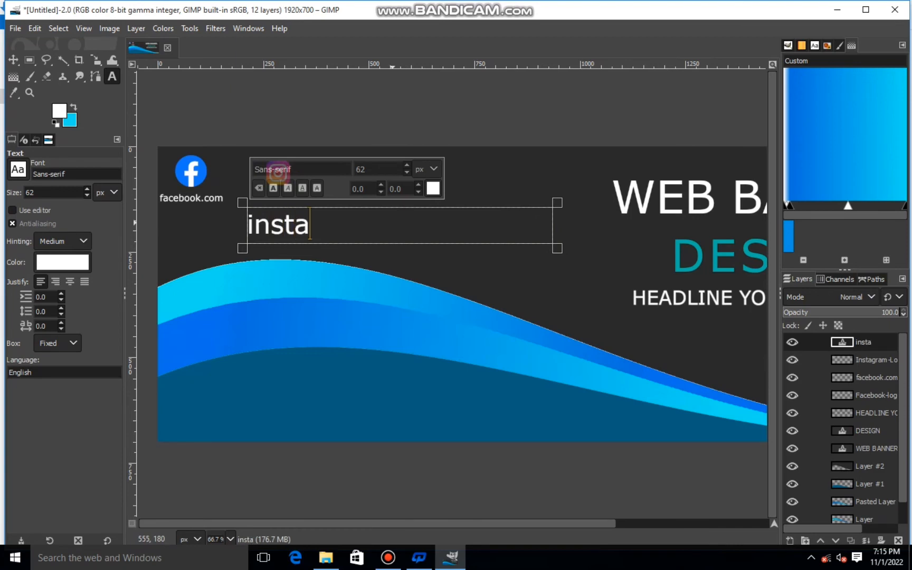
type("gram")
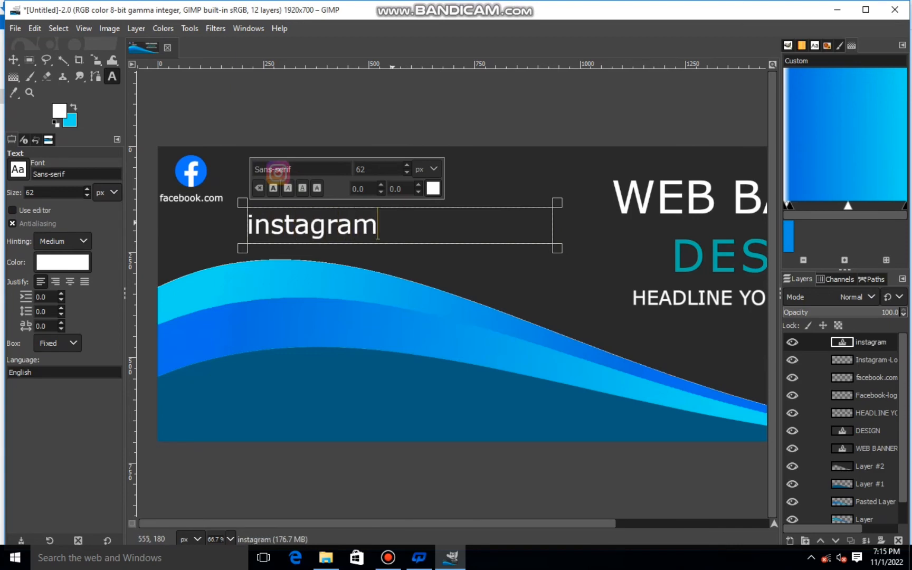
type(".com")
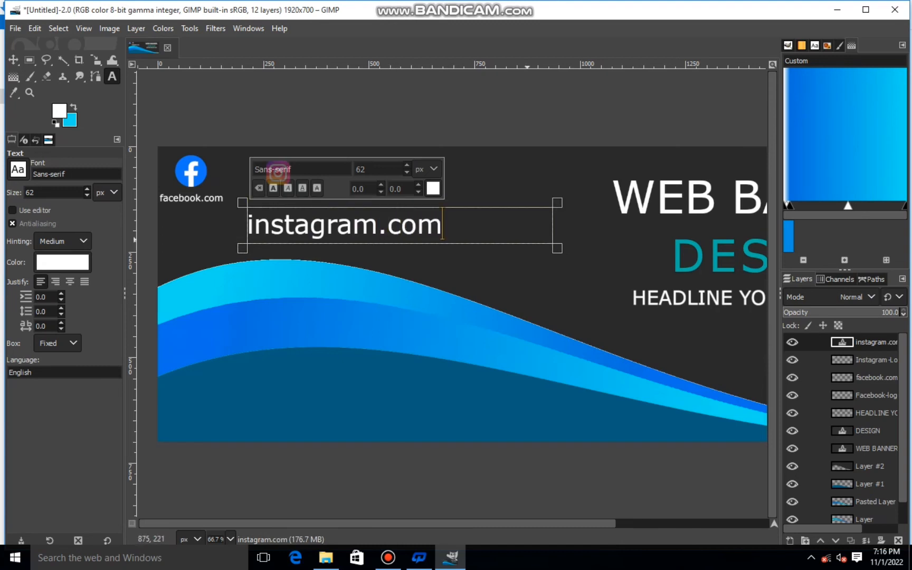
left_click_drag(529, 240, 430, 217)
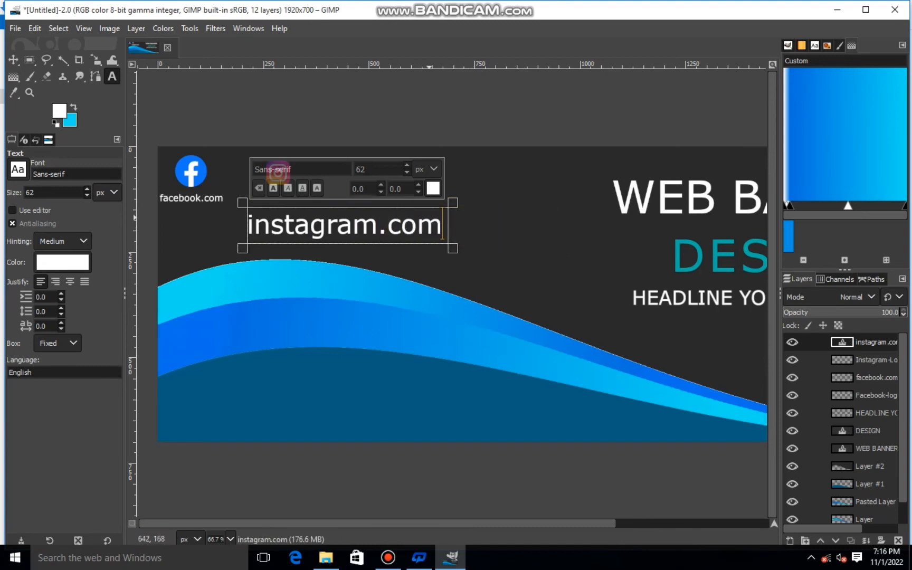
Scale the instagram.com text down to about 168 × 31 px and place it directly beneath the Instagram logo.
left_click(95, 59)
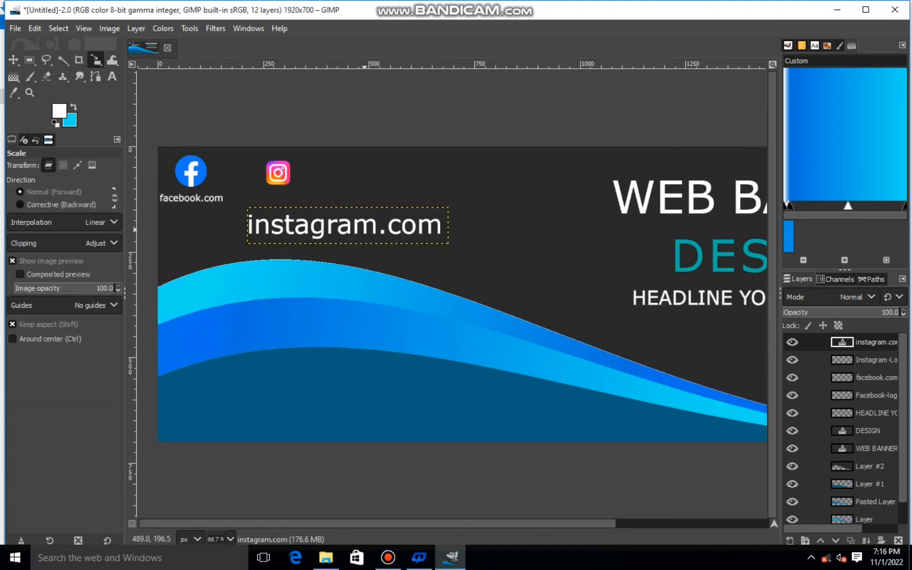
left_click(433, 228)
left_click_drag(438, 210, 314, 231)
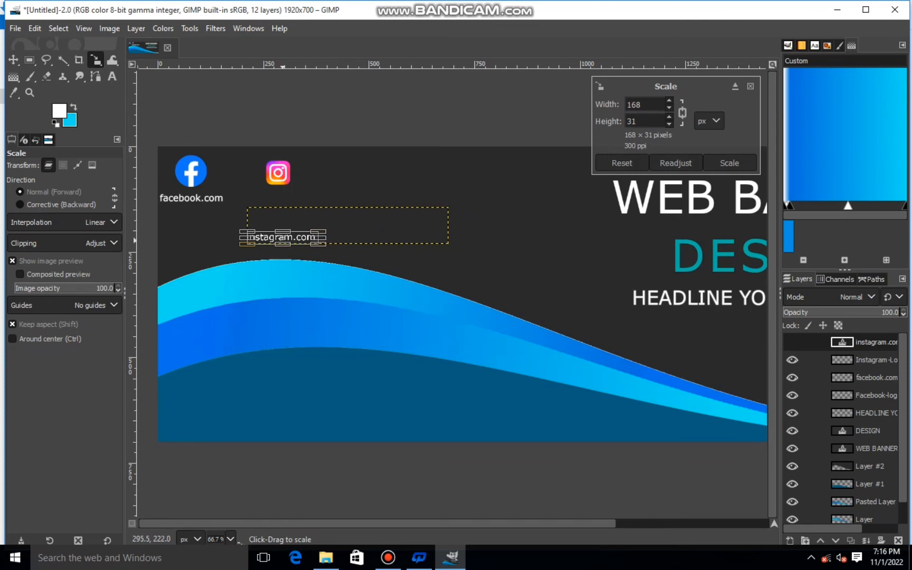
left_click_drag(283, 238, 274, 198)
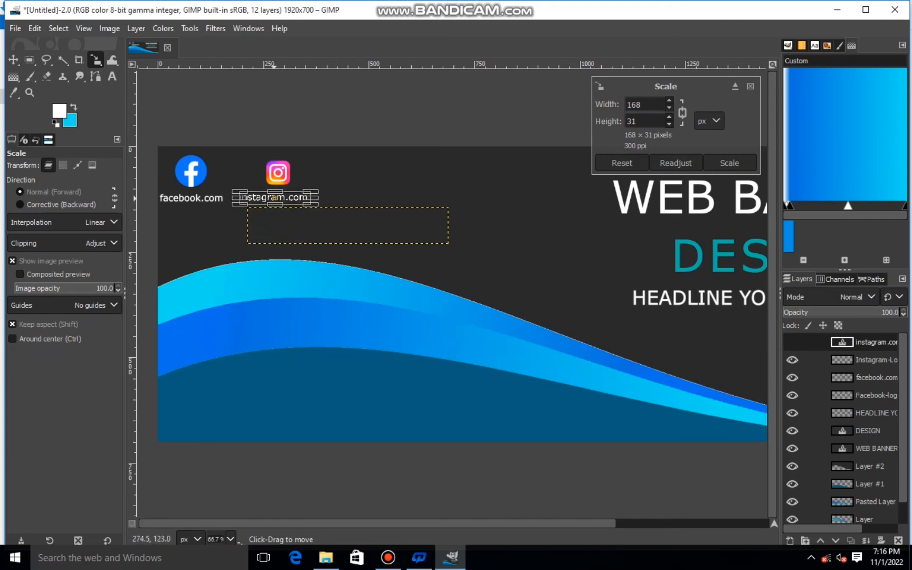
left_click(728, 162)
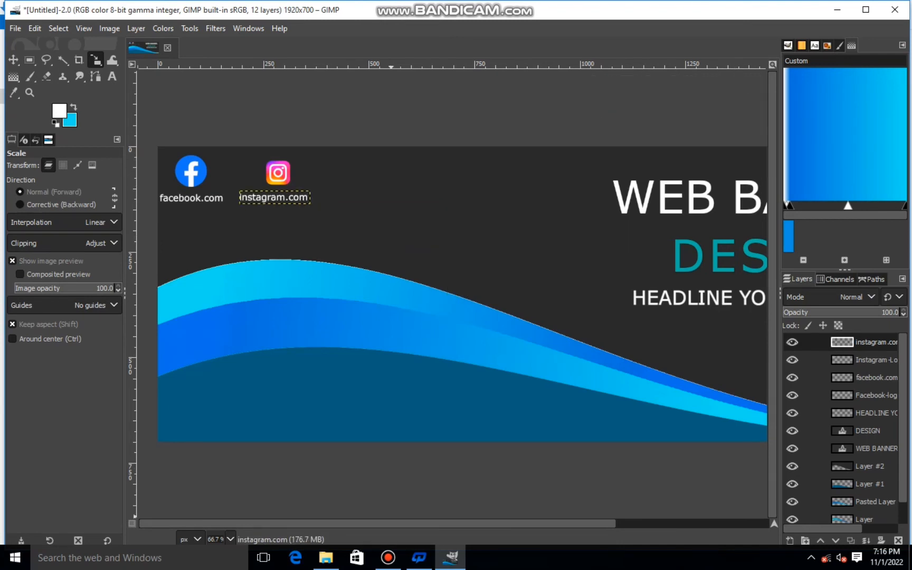
Import the social-media-twitter-logo-blue-isolated-free-vector.jpg image into the banner as a new layer.
left_click(326, 557)
left_click_drag(436, 108, 451, 554)
left_click_drag(260, 141, 274, 177)
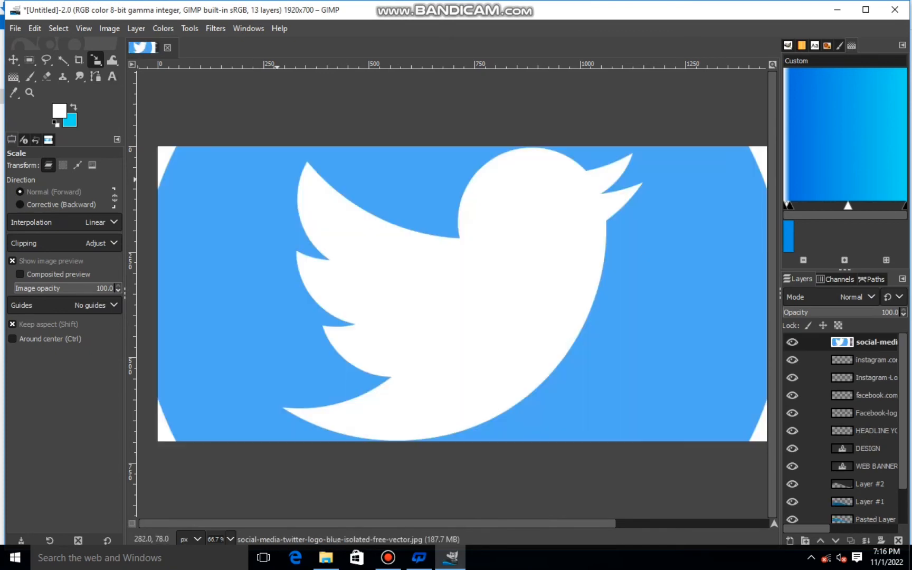
Scale the Twitter logo down to about 65 × 65 px and place it to the right of the Instagram logo.
left_click(237, 179)
left_click_drag(192, 179, 410, 397)
left_click_drag(670, 429, 451, 210)
left_click_drag(277, 108, 443, 275)
left_click_drag(649, 482, 377, 178)
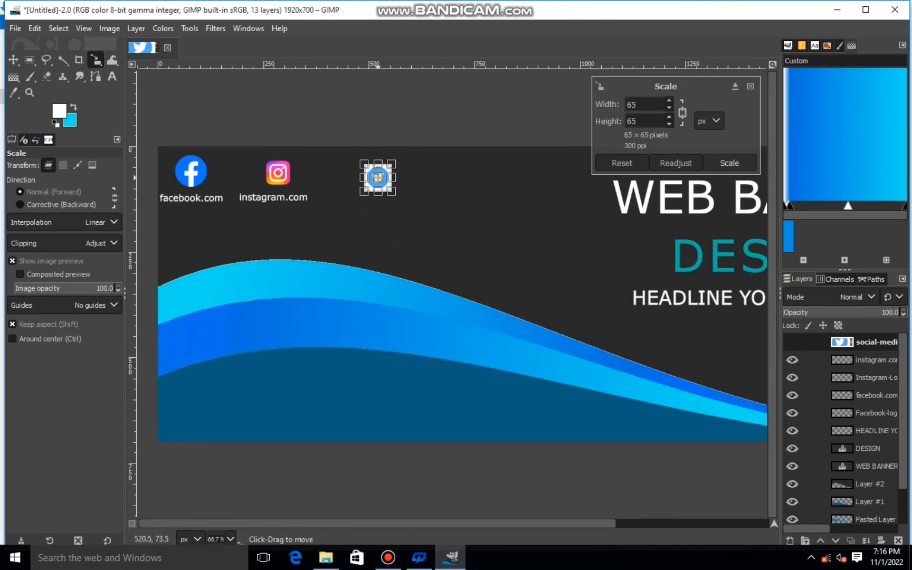
left_click(728, 163)
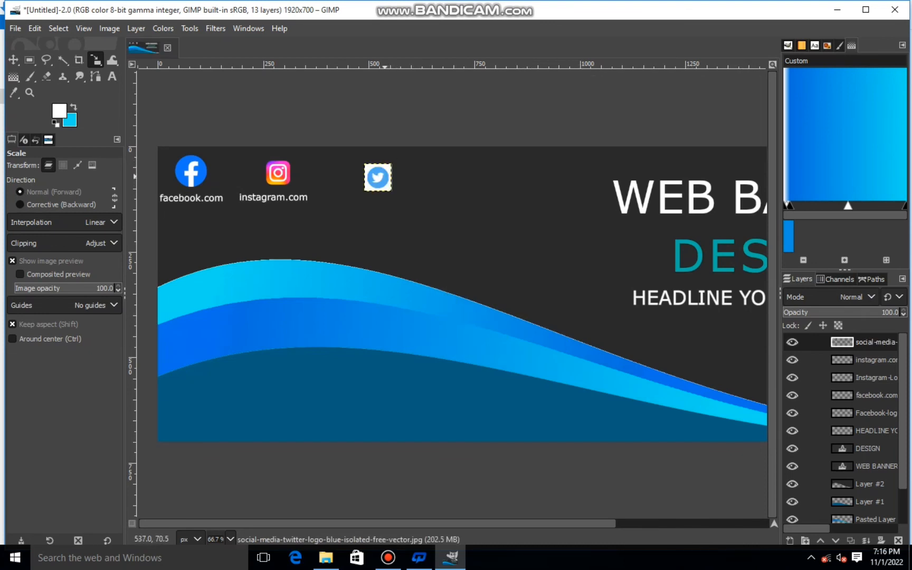
Shrink the Twitter logo slightly more and shift it closer to the Instagram logo, level with the other icons.
left_click(385, 177)
mouse_move(381, 177)
left_mouse_down()
mouse_move(365, 174)
mouse_move(375, 161)
left_mouse_up()
left_click(728, 163)
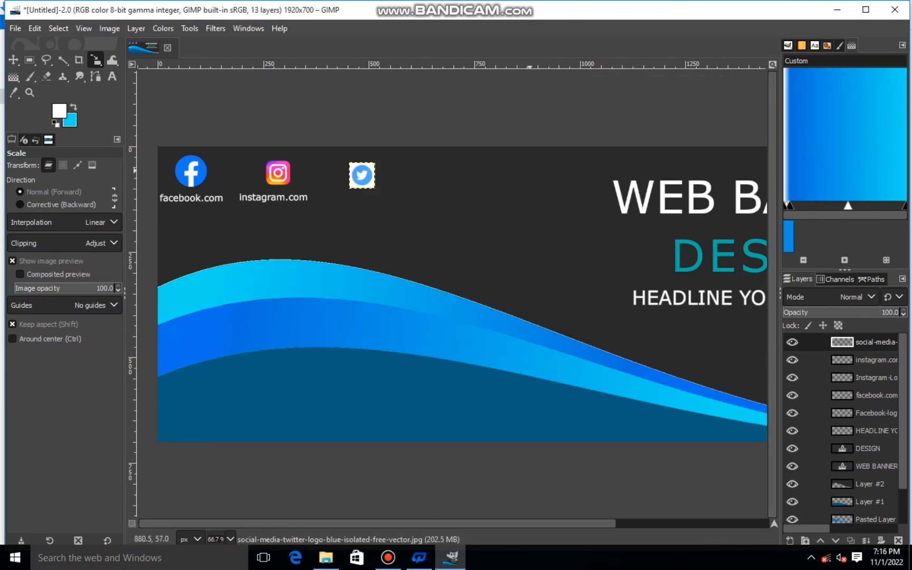
Add a 62 px twitter.com text below the Twitter logo and narrow its box to fit the word.
left_click(112, 76)
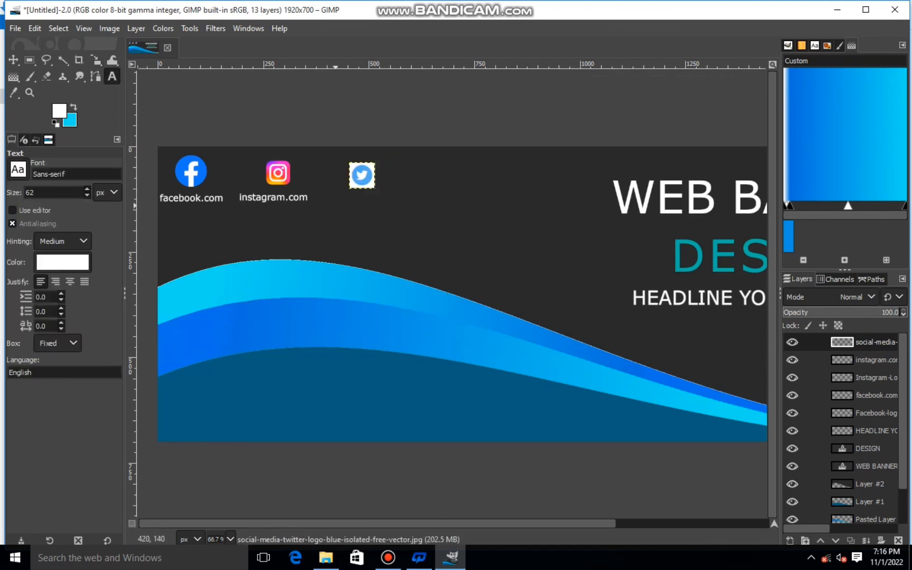
left_click_drag(334, 204, 594, 255)
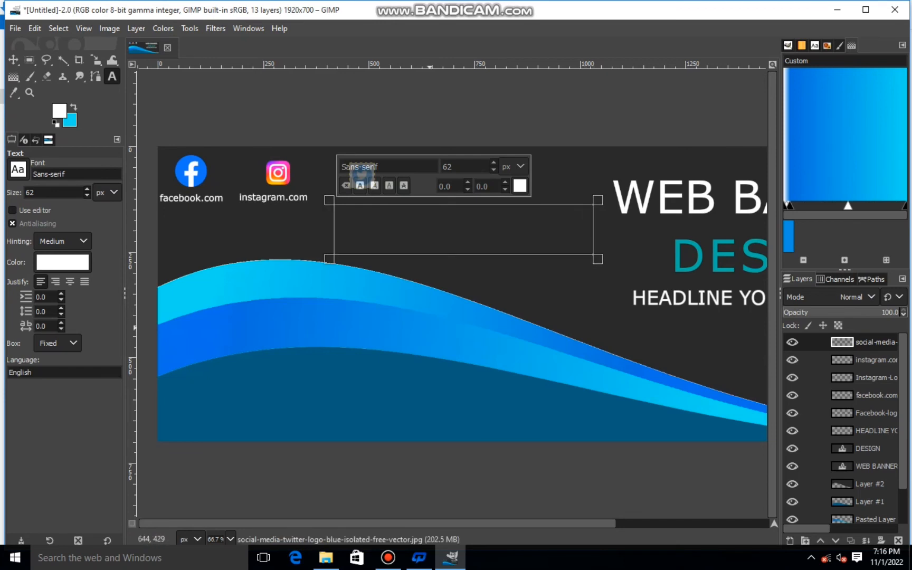
type("twitter")
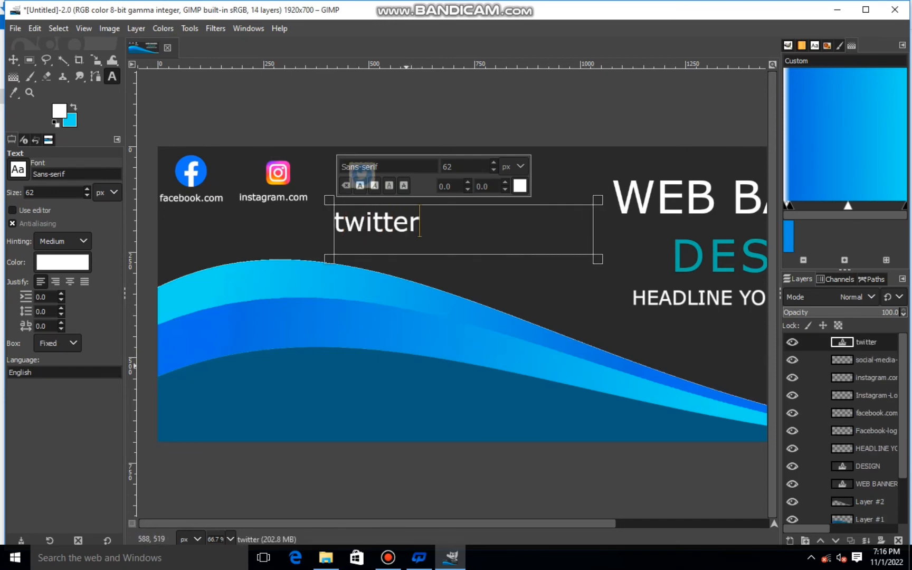
type(".com")
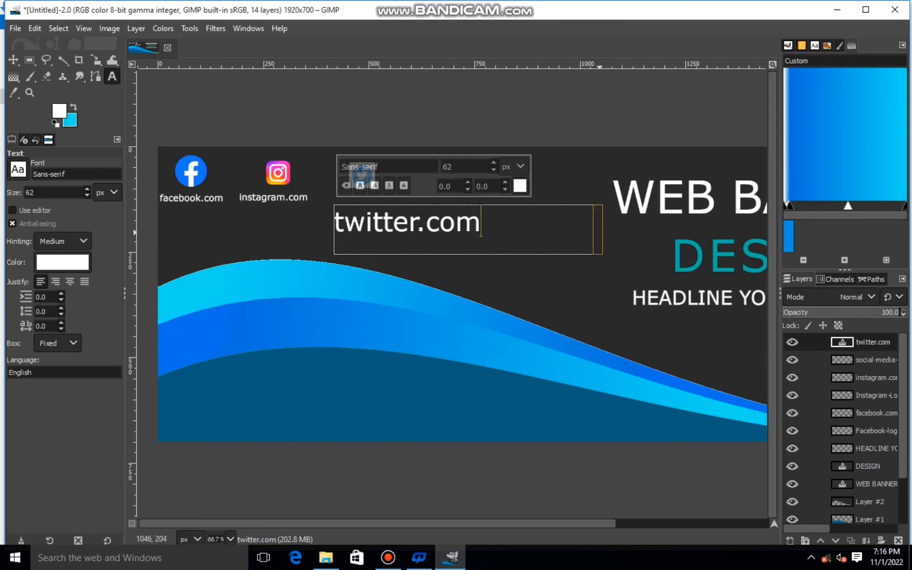
left_click_drag(599, 232, 488, 239)
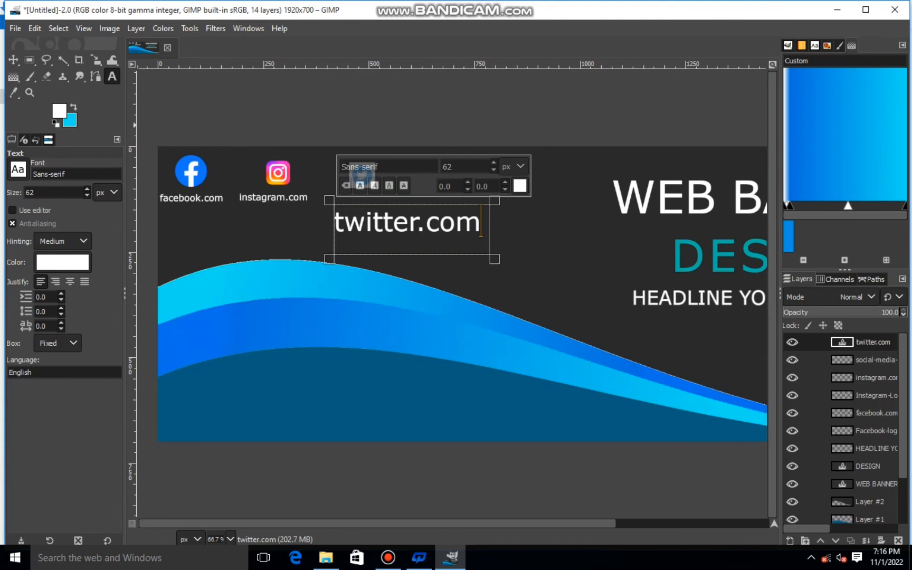
Scale the twitter.com text down to 132 × 42 px and place it directly beneath the Twitter logo.
left_click(96, 59)
left_click(485, 211)
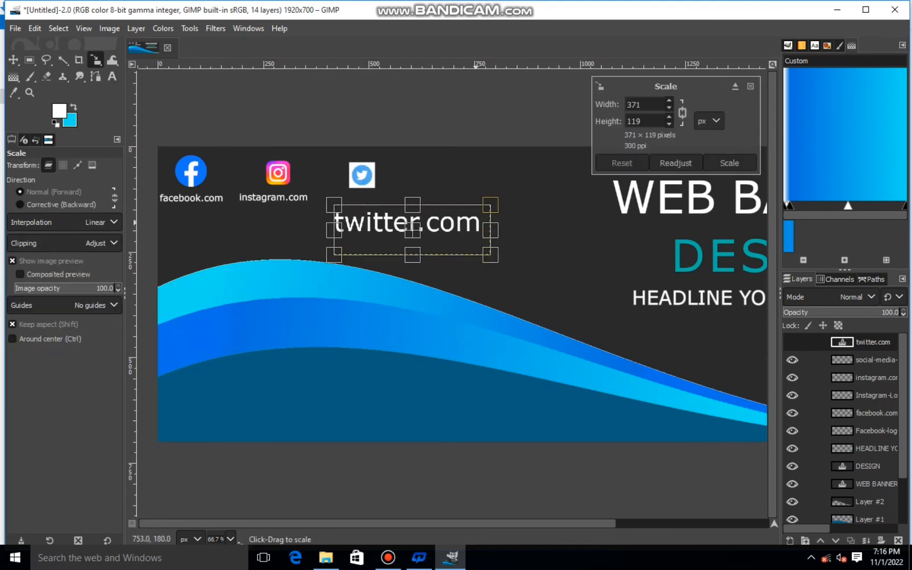
left_click_drag(475, 226, 364, 200)
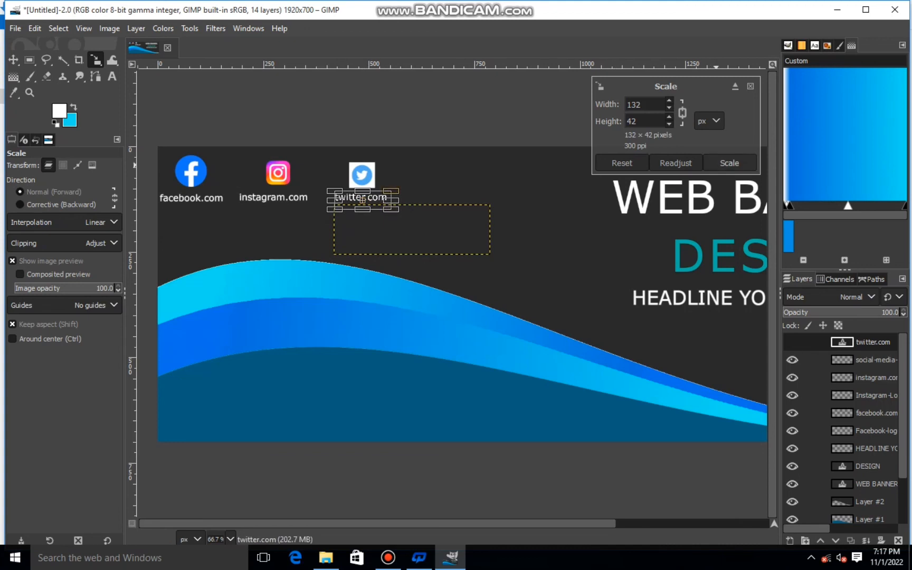
left_click(725, 163)
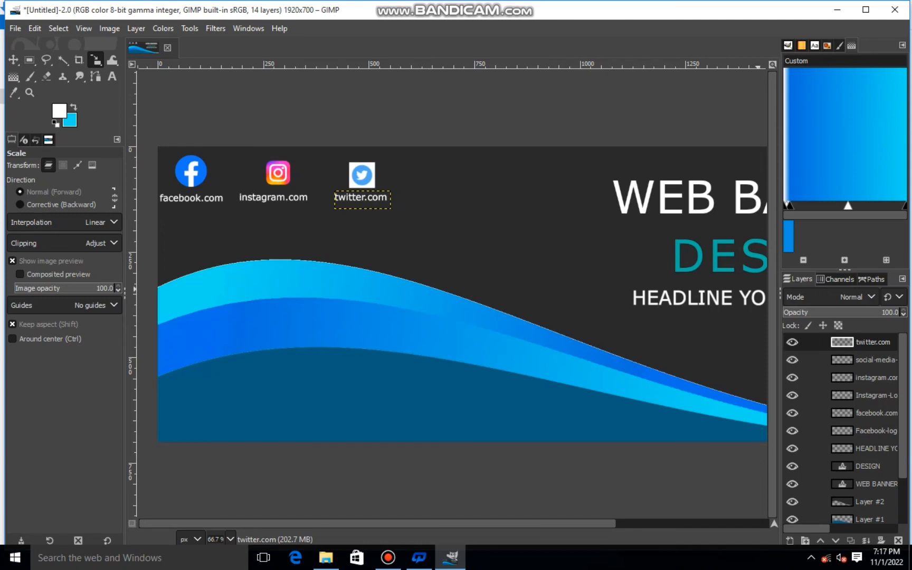
Shift the instagram.com label slightly to the right so it sits centred under the Instagram logo.
left_click(845, 377)
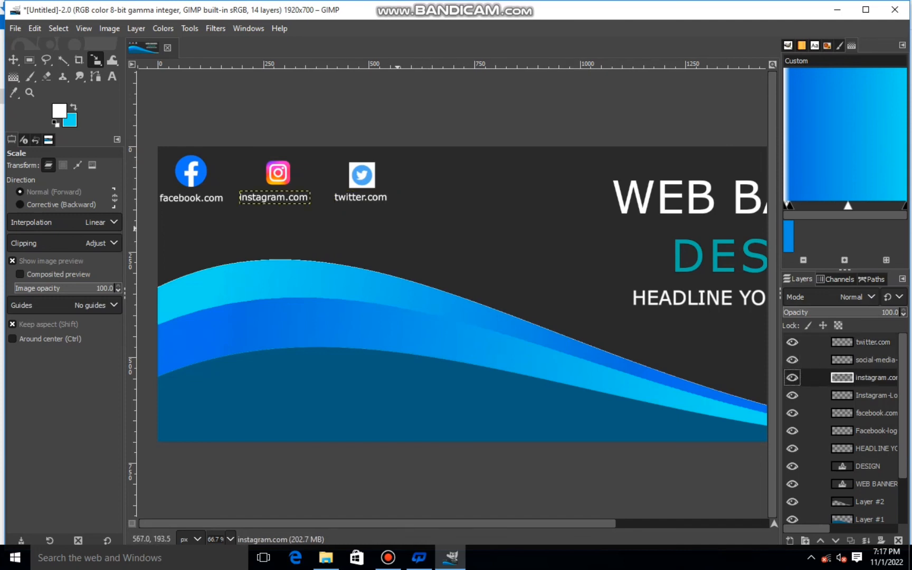
left_click(277, 201)
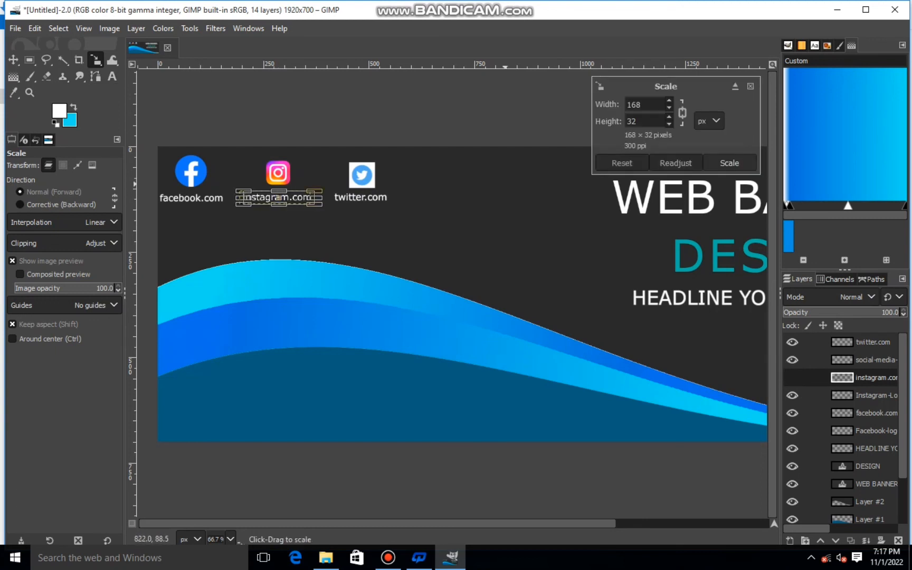
left_click(728, 162)
Identify the Twitter layers by toggling their visibility and merge the twitter.com text down into the Twitter logo layer.
left_click(844, 343)
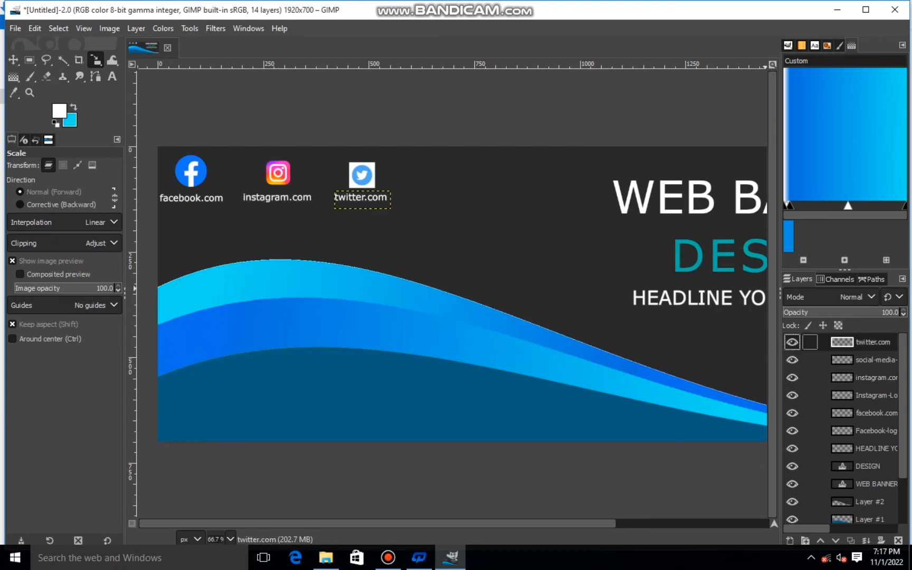
left_click(792, 342)
left_click(792, 342)
left_click(844, 360)
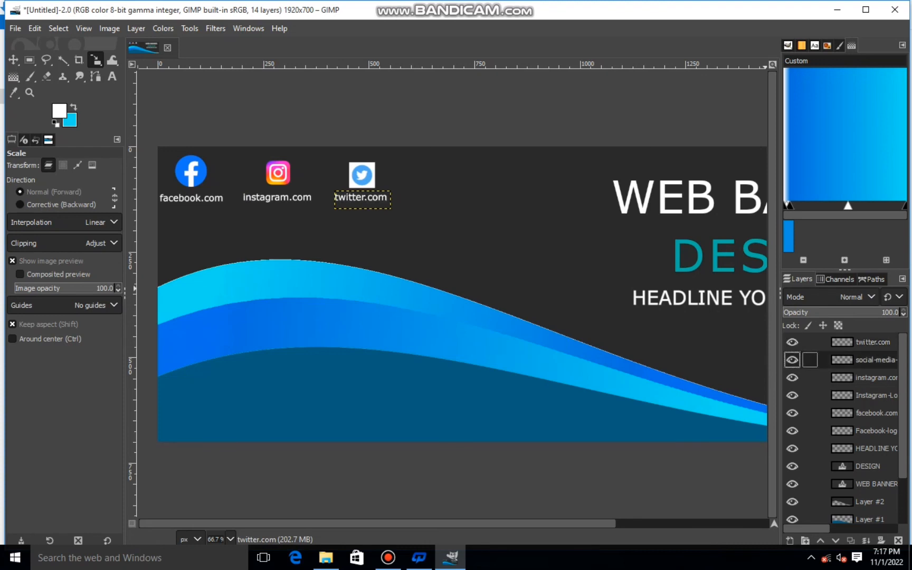
left_click(792, 360)
left_click(792, 360)
left_click(844, 342)
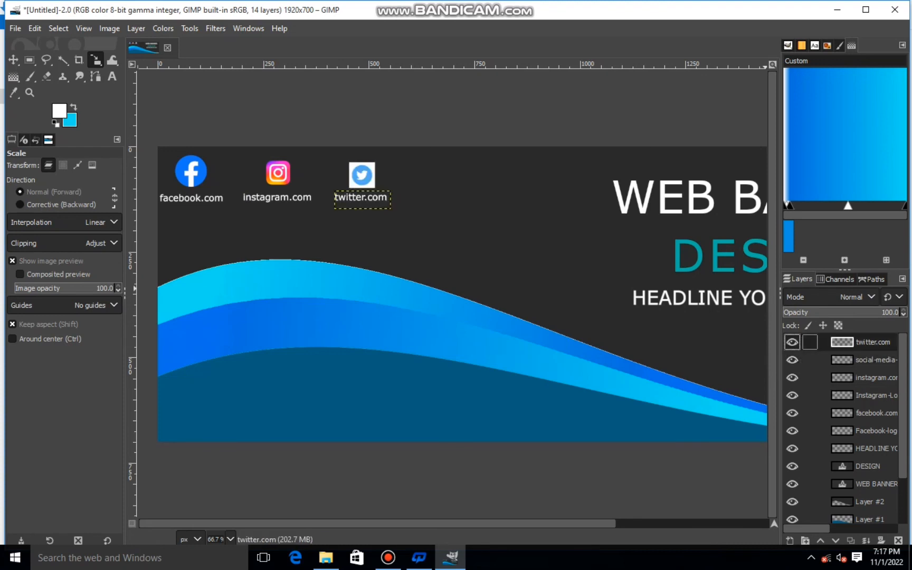
right_click(845, 342)
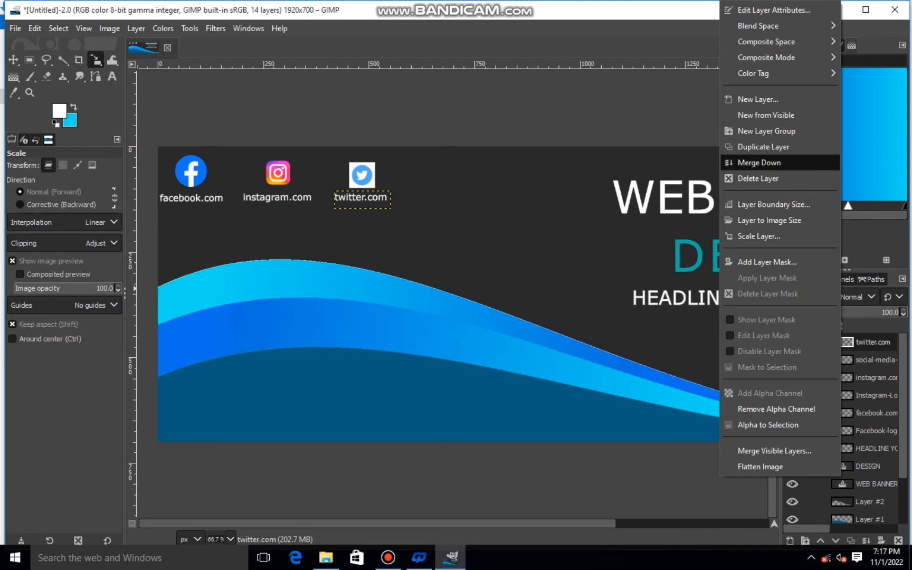
left_click(758, 163)
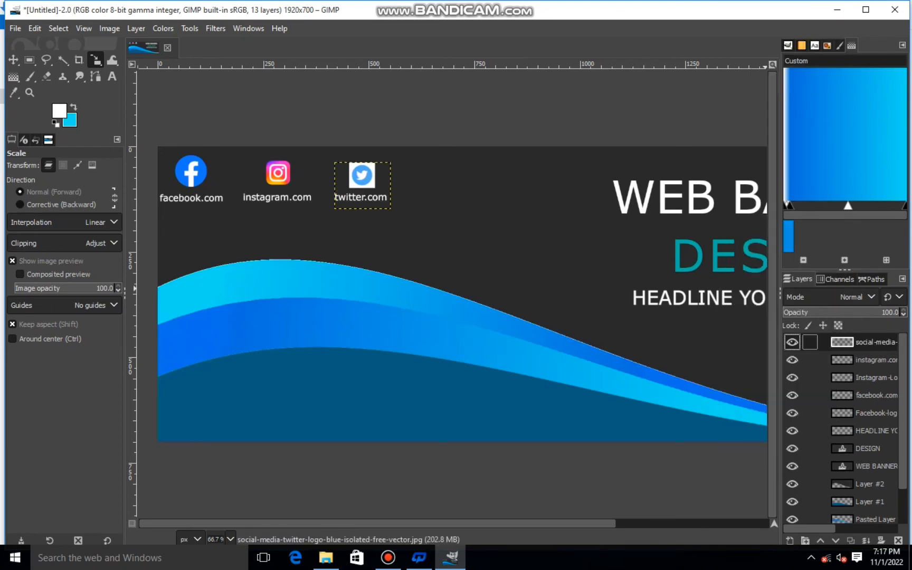
Merge the instagram.com text layer down into the Instagram logo layer.
left_click(844, 359)
right_click(845, 360)
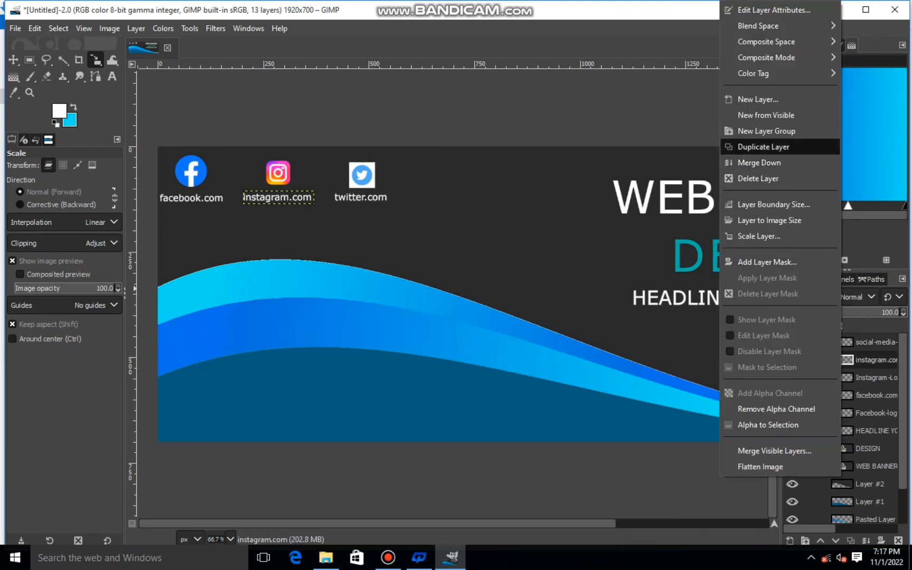
left_click(758, 163)
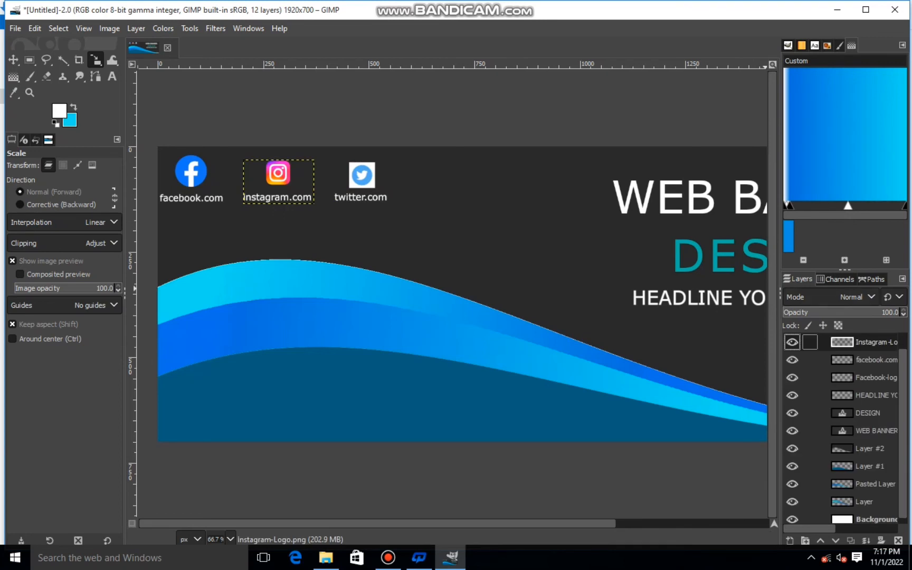
Merge the facebook.com text layer down into the Facebook logo layer and check the merged layers by toggling their visibility.
left_click(792, 342)
left_click(792, 342)
left_click(792, 359)
left_click(792, 359)
left_click(848, 360)
right_click(848, 360)
left_click(760, 162)
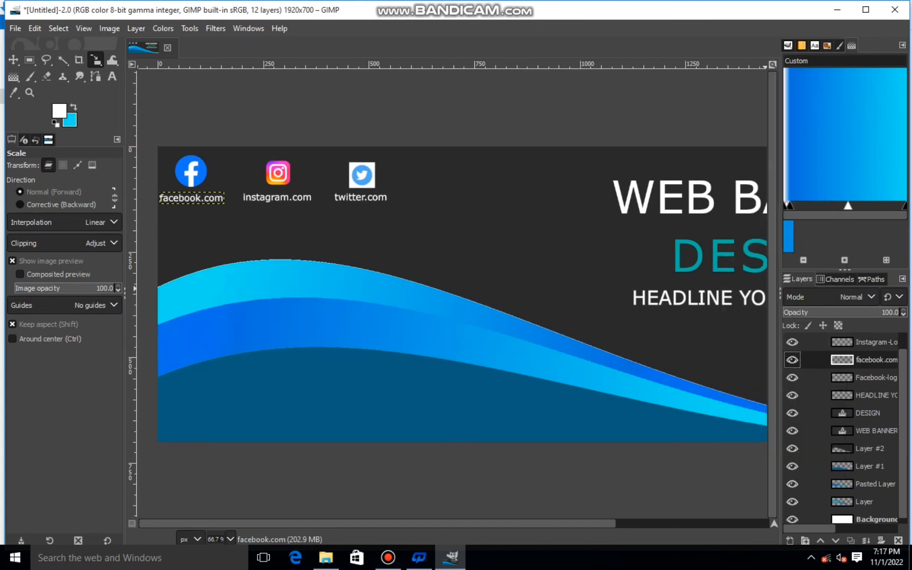
left_click(792, 372)
left_click(792, 373)
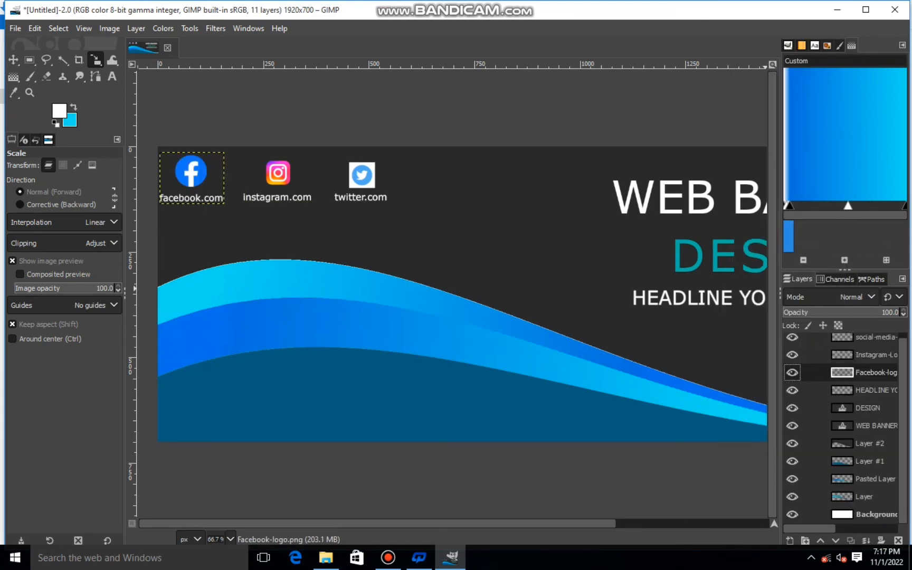
scroll(847, 343, "up", 1)
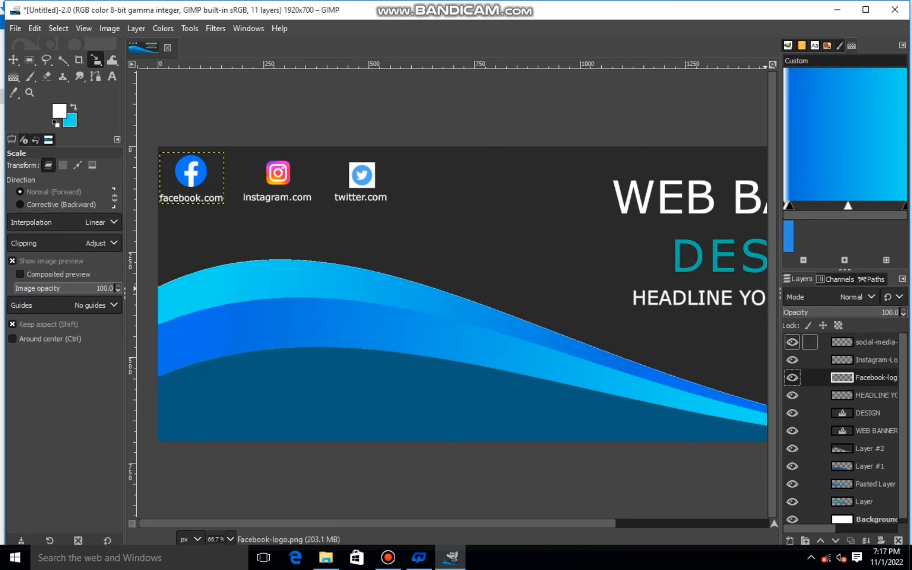
left_click(792, 342)
left_click(792, 342)
Scale the merged Facebook logo and label down to 115 × 92 px, near the banner's left edge.
left_click(866, 342)
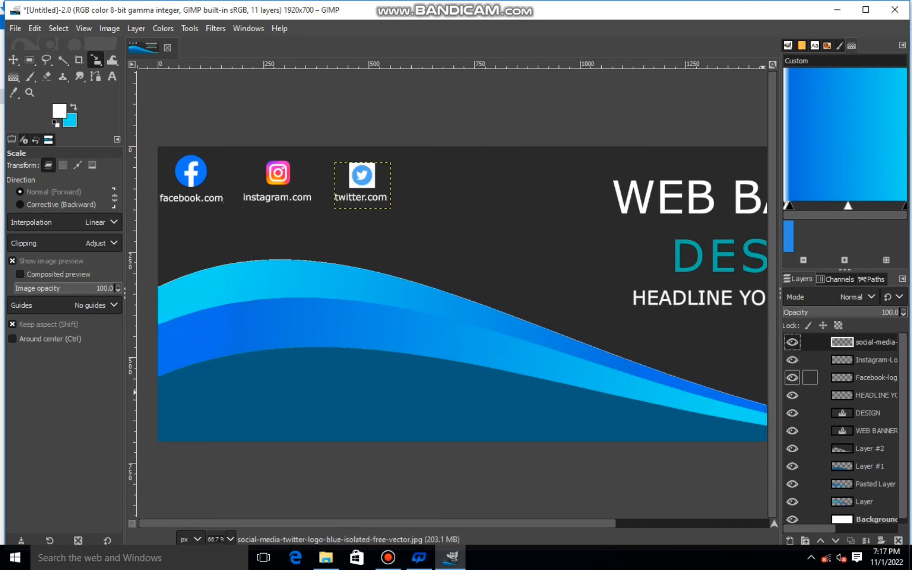
left_click(873, 377)
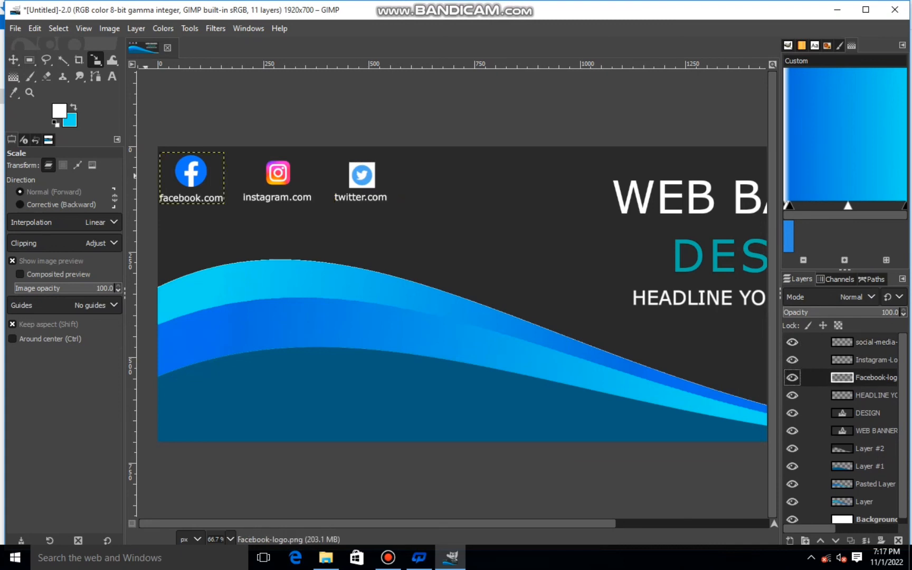
left_click(183, 161)
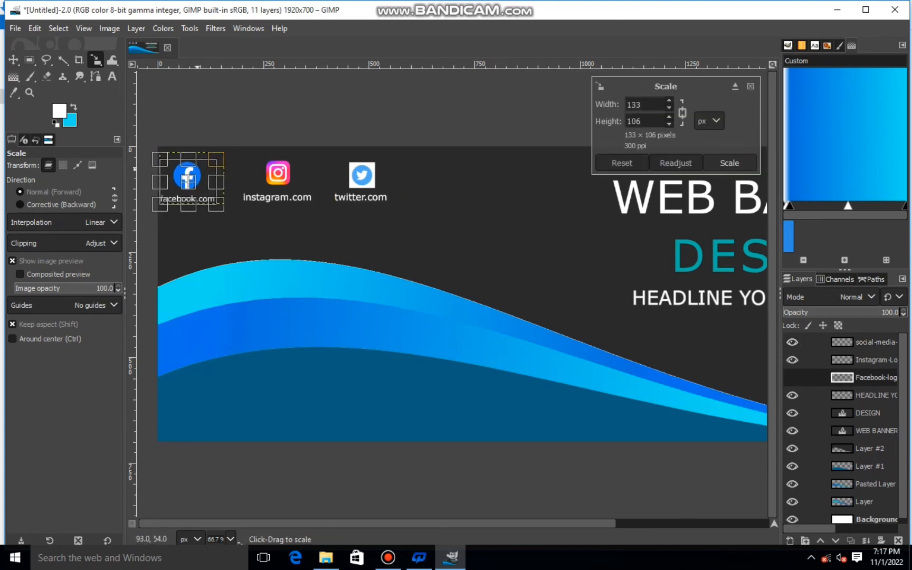
left_click_drag(218, 157, 185, 179)
left_click(729, 163)
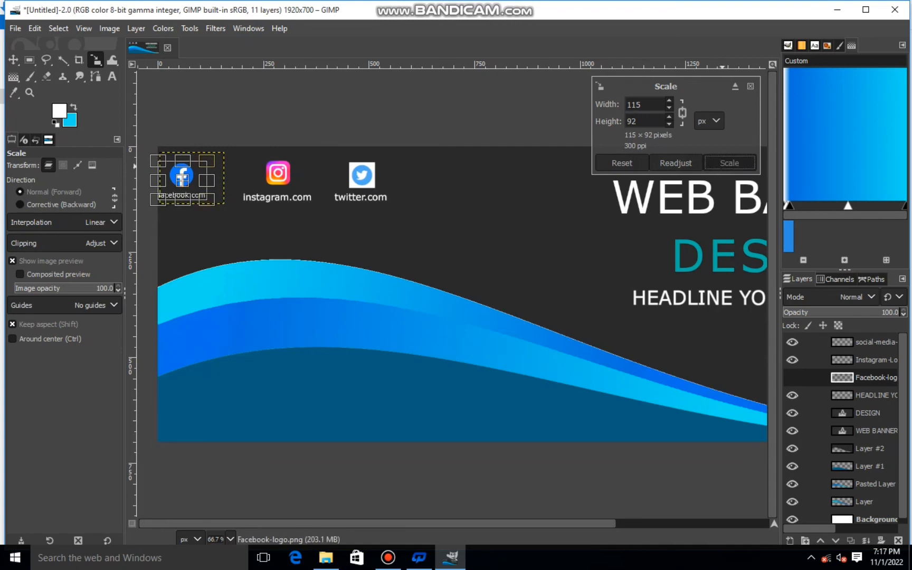
Scale the merged Instagram logo and label down to 119 × 74 px and move it close to the Facebook logo.
left_click(865, 359)
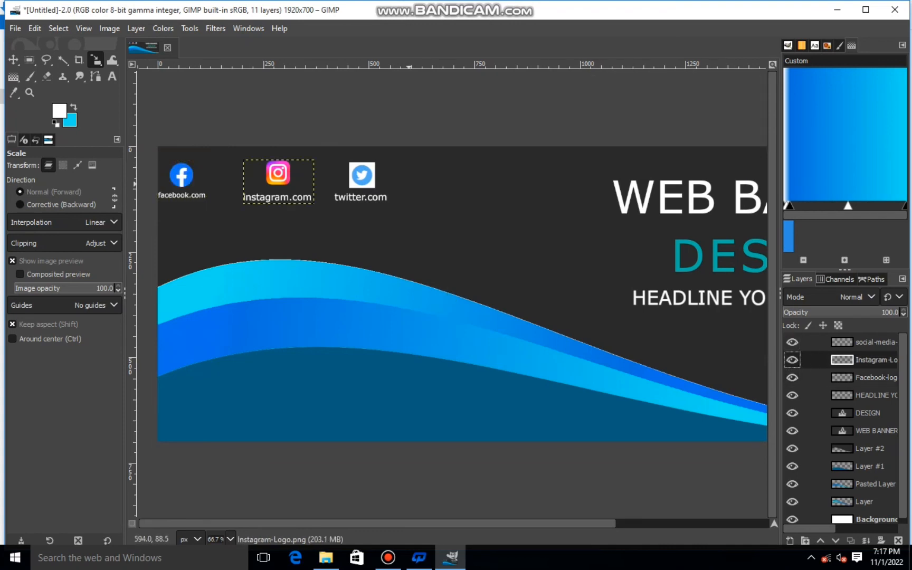
left_click(295, 176)
left_click_drag(305, 168, 242, 183)
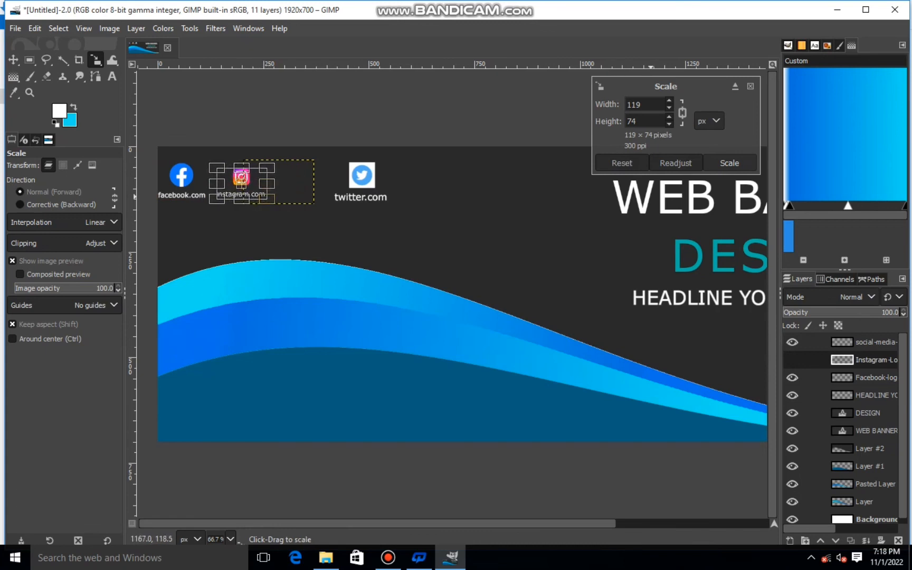
key("Return")
Scale the merged Twitter logo and label to 94 × 78 px and place it just right of the Instagram logo.
left_click(865, 342)
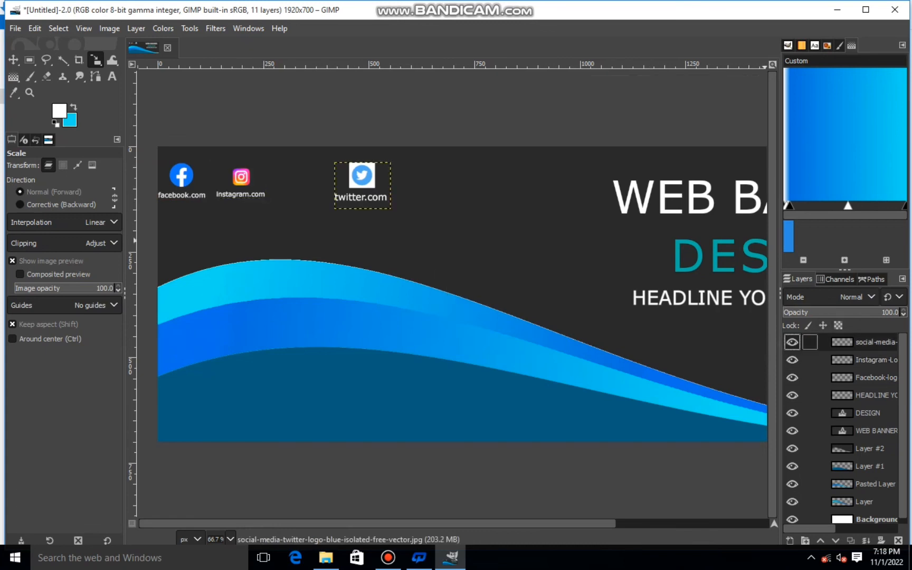
left_click(386, 171)
left_click_drag(389, 163, 295, 183)
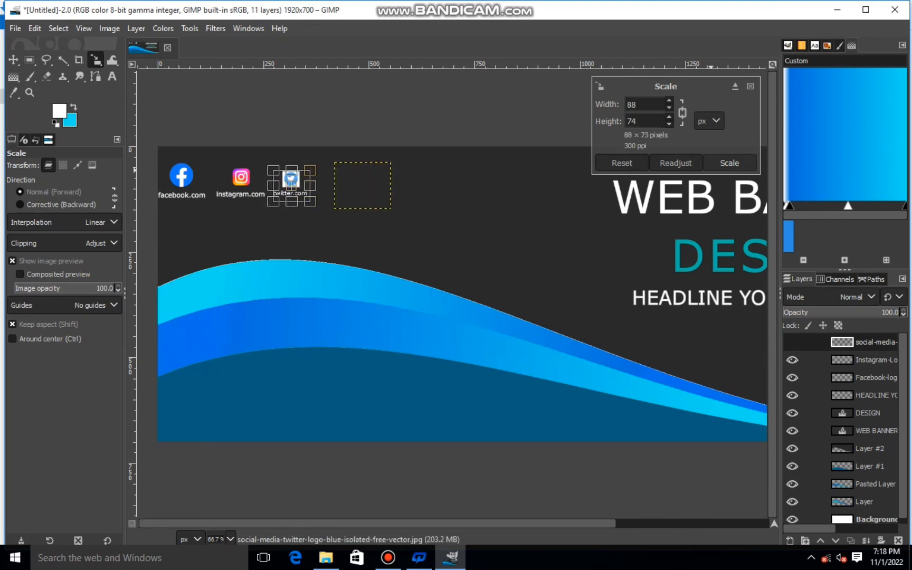
left_click(729, 163)
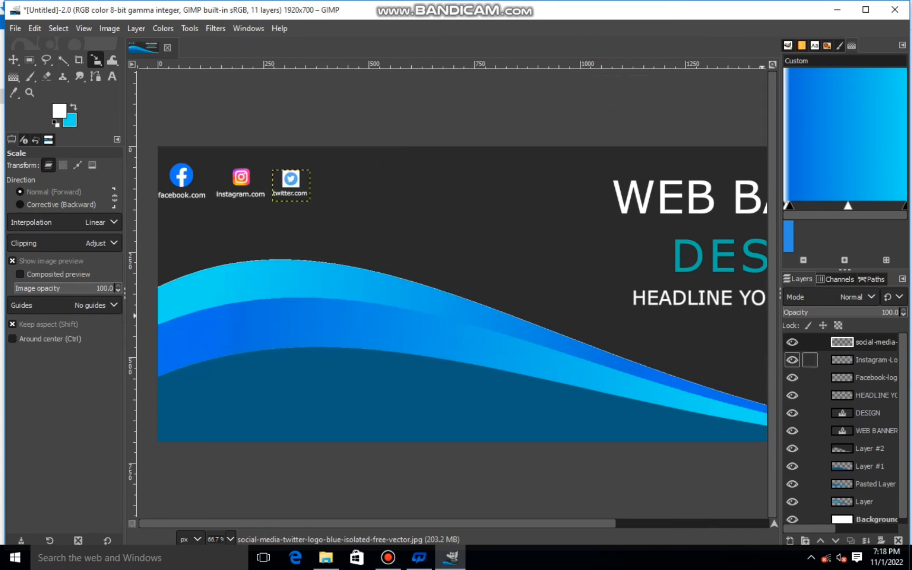
left_click(299, 191)
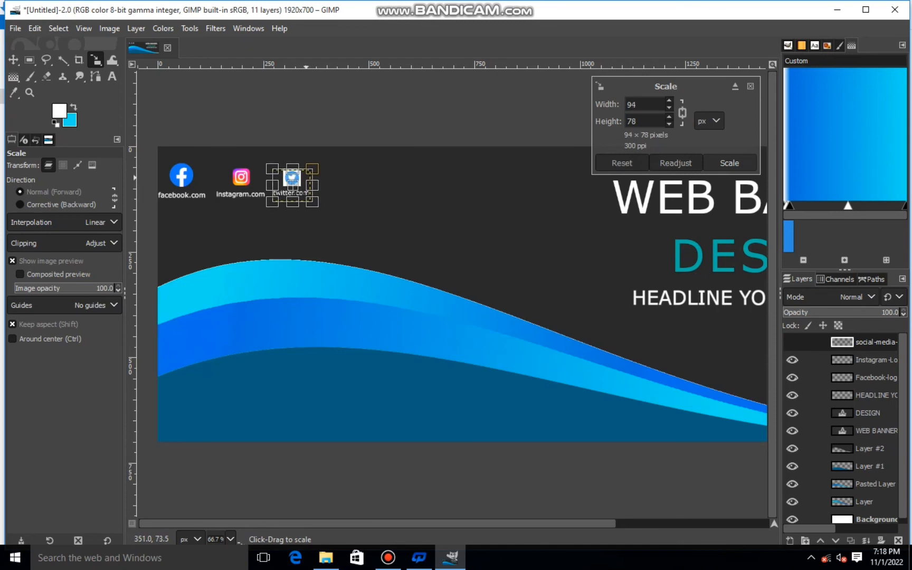
left_click(729, 162)
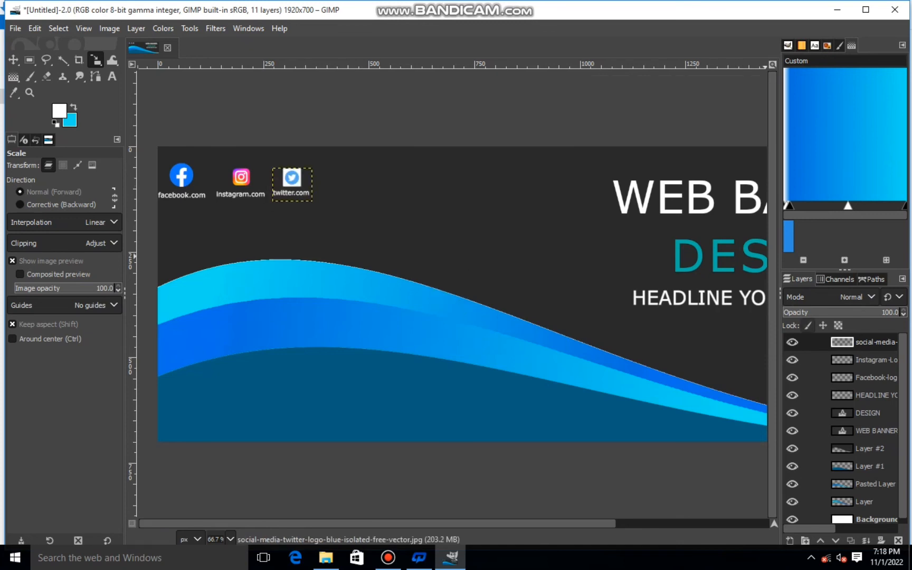
Shrink the Facebook logo and label further to 101 × 81 px, in line with the other two logos.
left_click(871, 377)
left_click(185, 163)
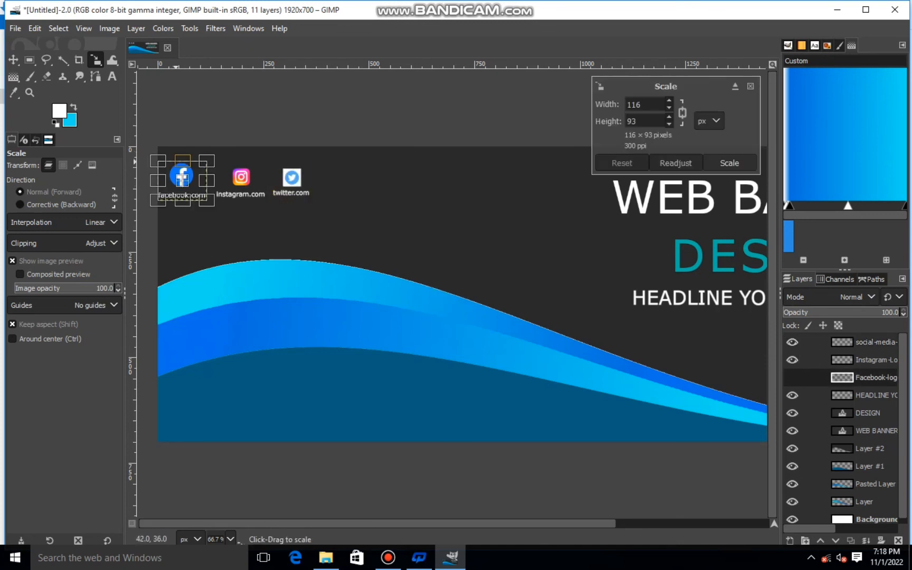
left_click_drag(199, 157, 182, 181)
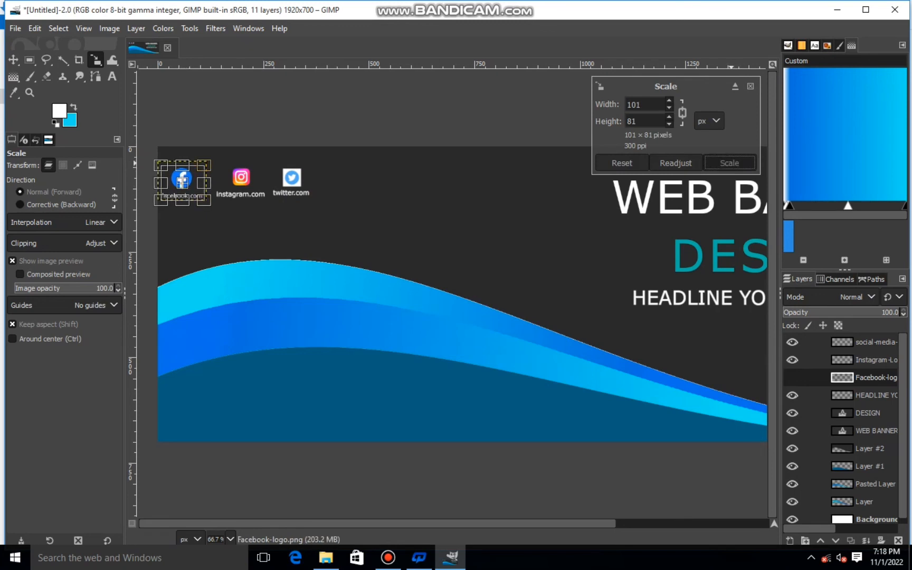
left_click(729, 162)
key("minus")
key("minus")
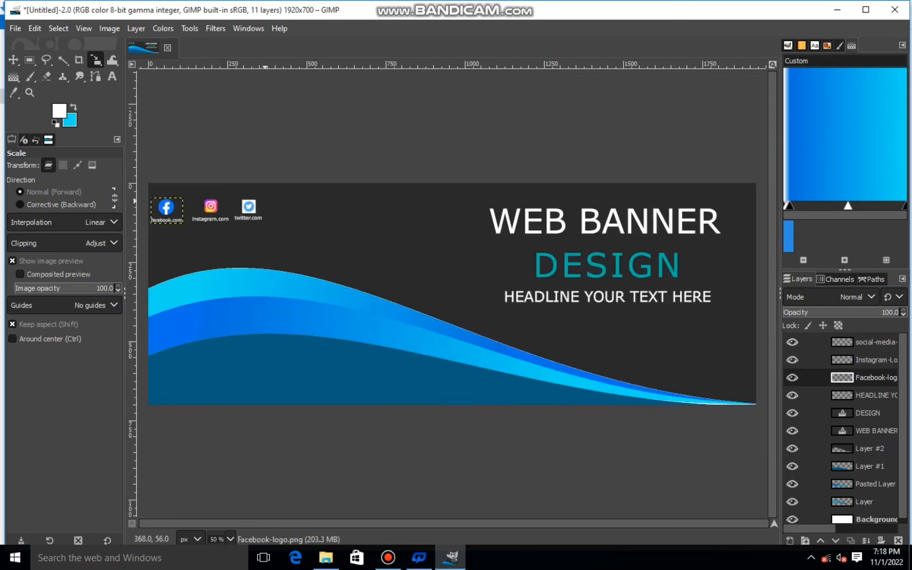